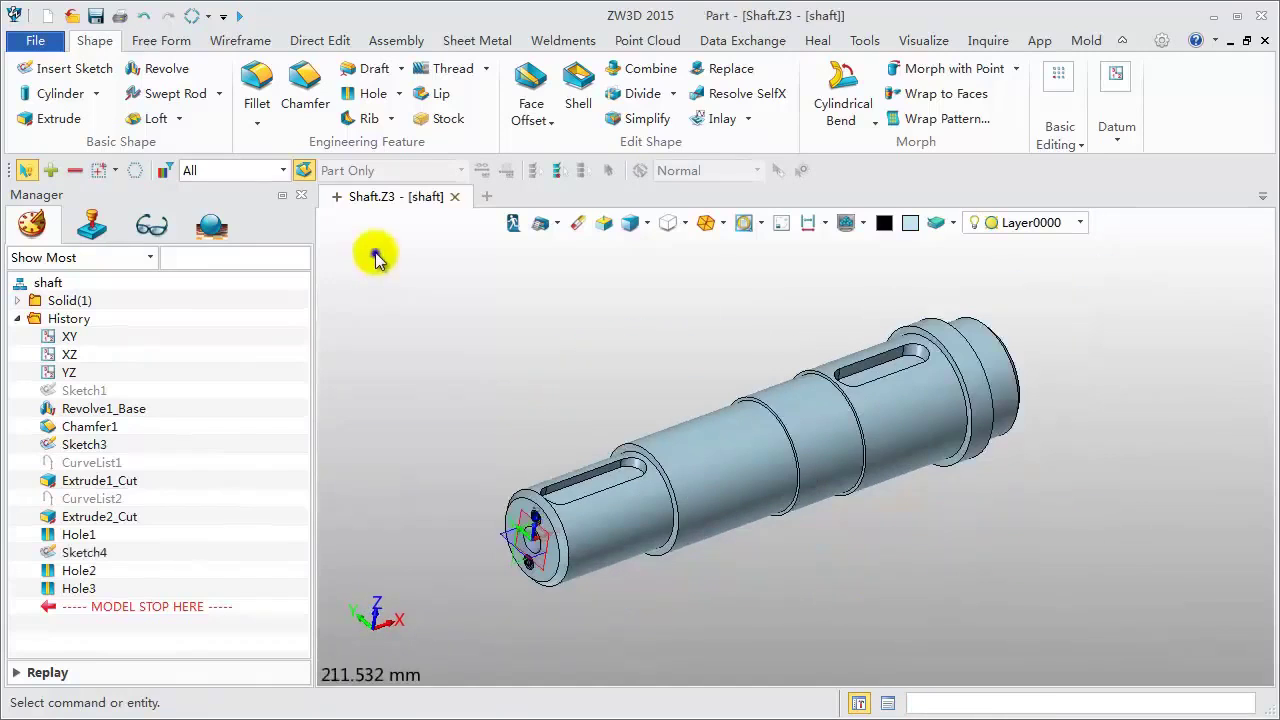
- Create a 2D drawing sheet of the shaft part using the ISO template A3_H(ISO)
right_click(372, 245)
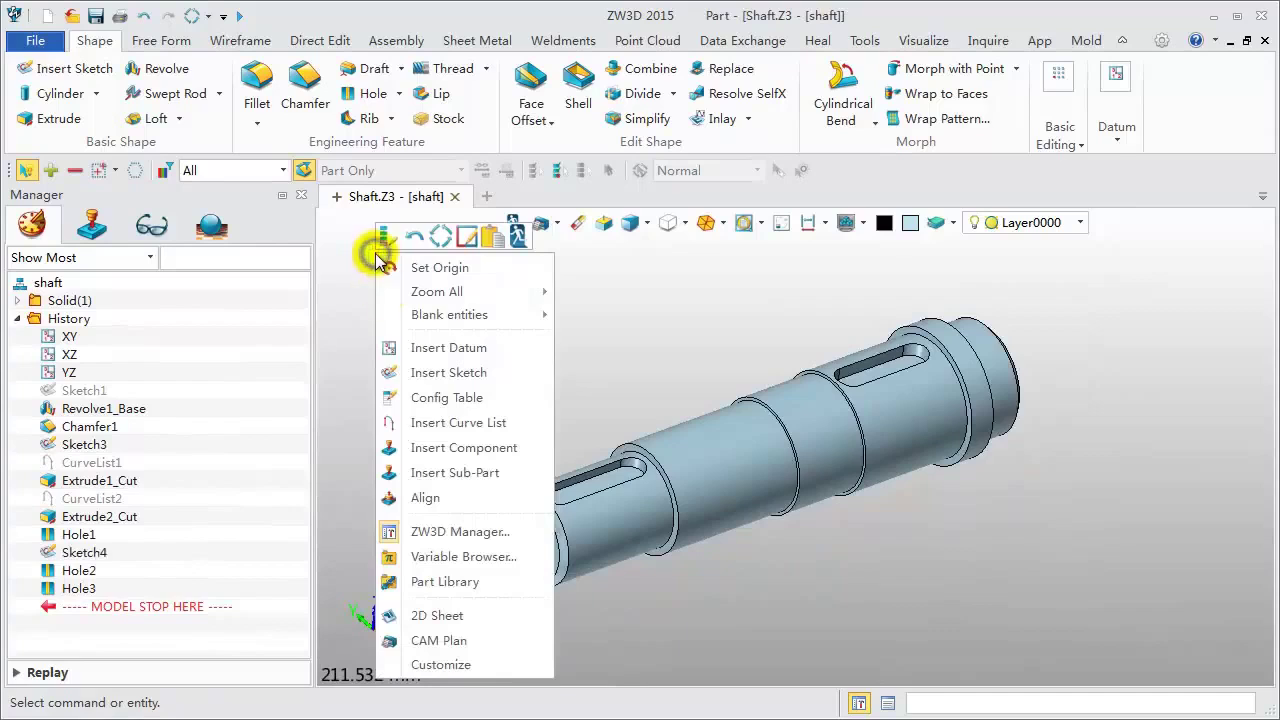
left_click(425, 617)
left_click(479, 97)
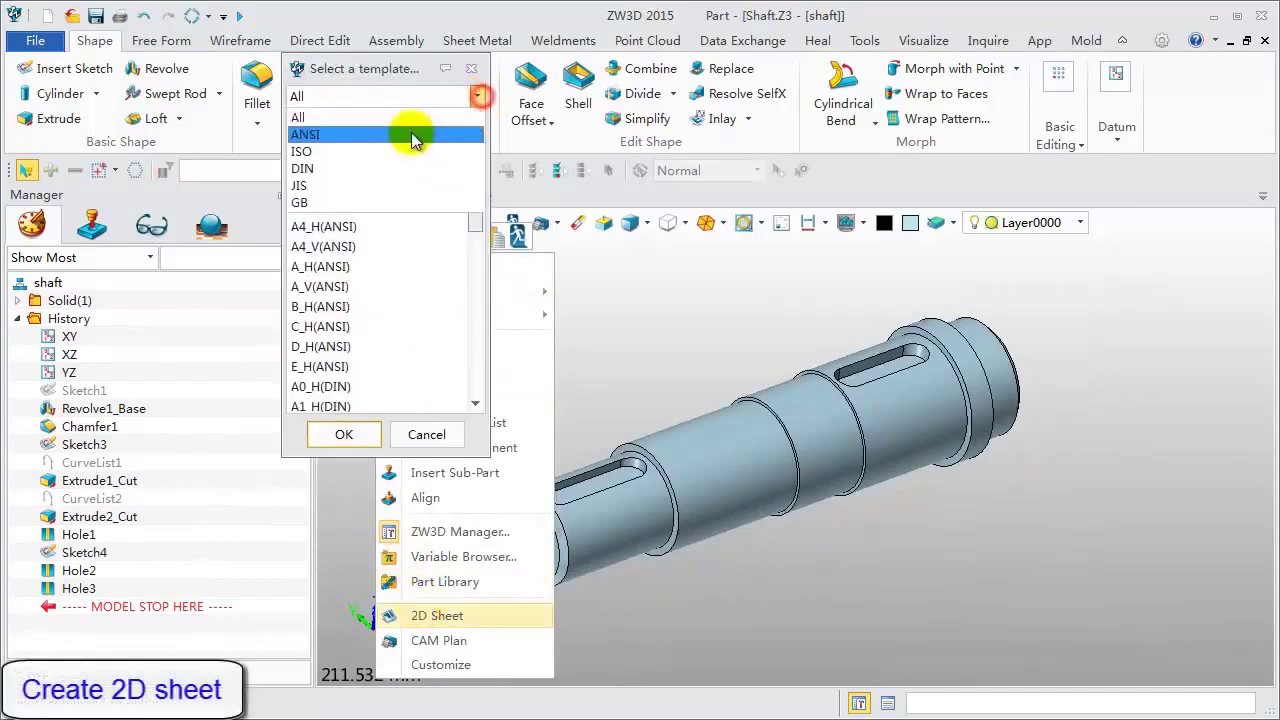
left_click(405, 151)
left_click(350, 186)
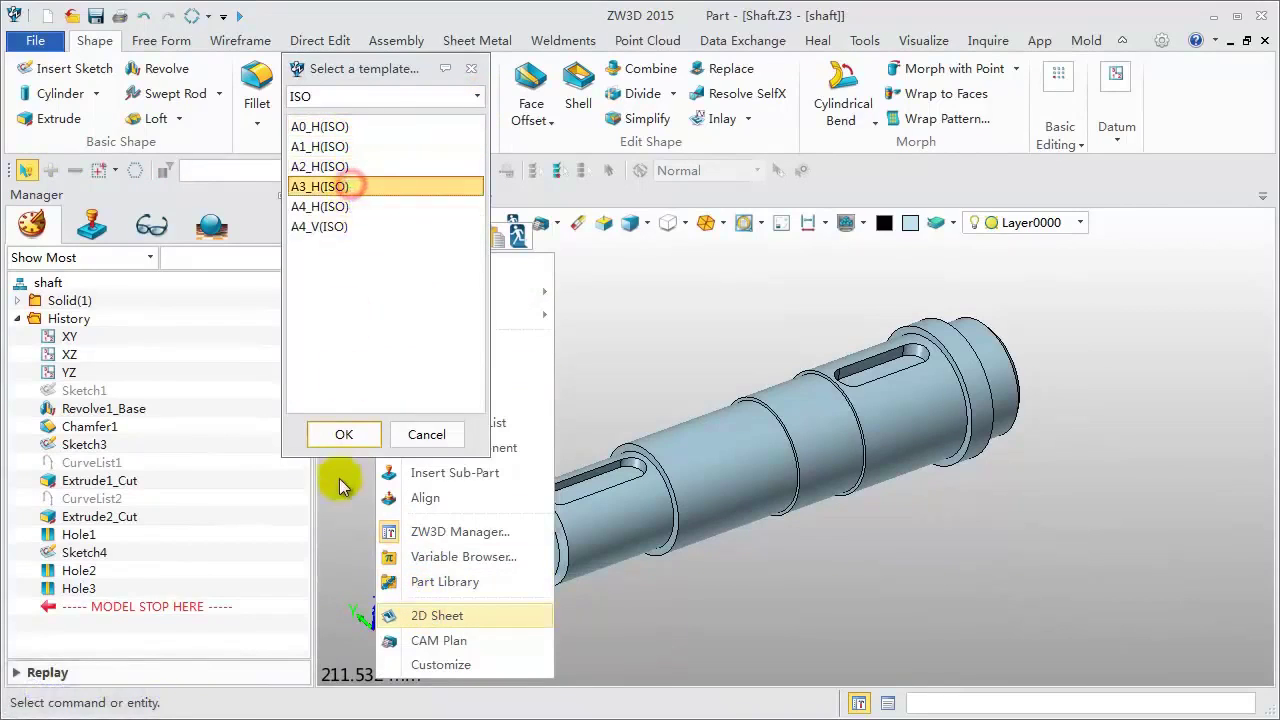
left_click(345, 435)
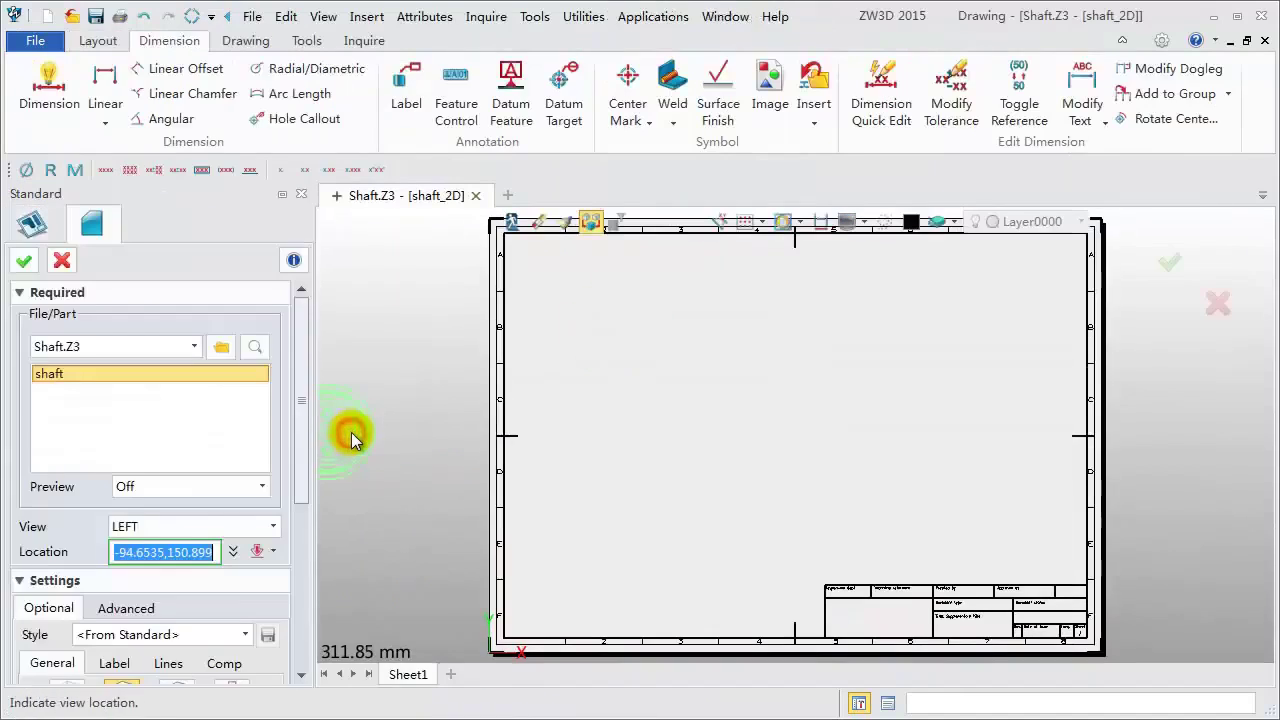
- Place a TOP view of the shaft in the upper middle of the sheet with its part dimensions shown, without adding projected views
left_click(241, 527)
left_click(211, 547)
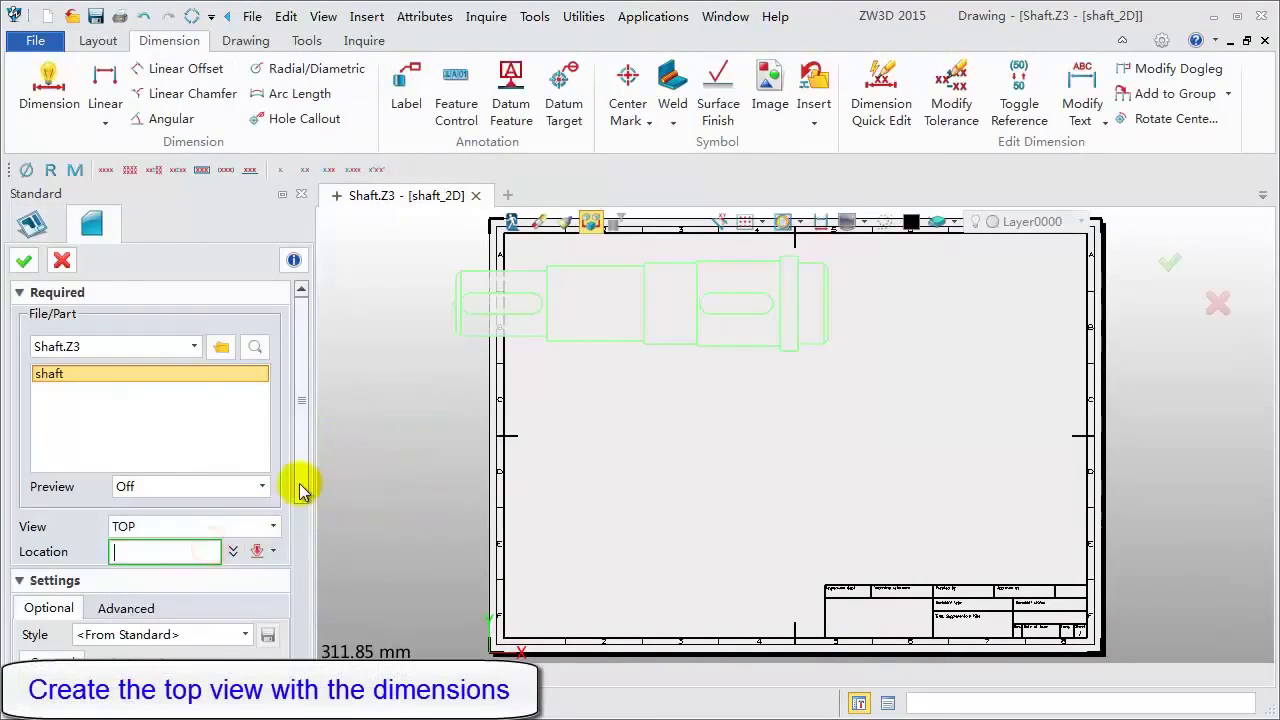
scroll(300, 535, "down", 2)
scroll(300, 535, "down", 3)
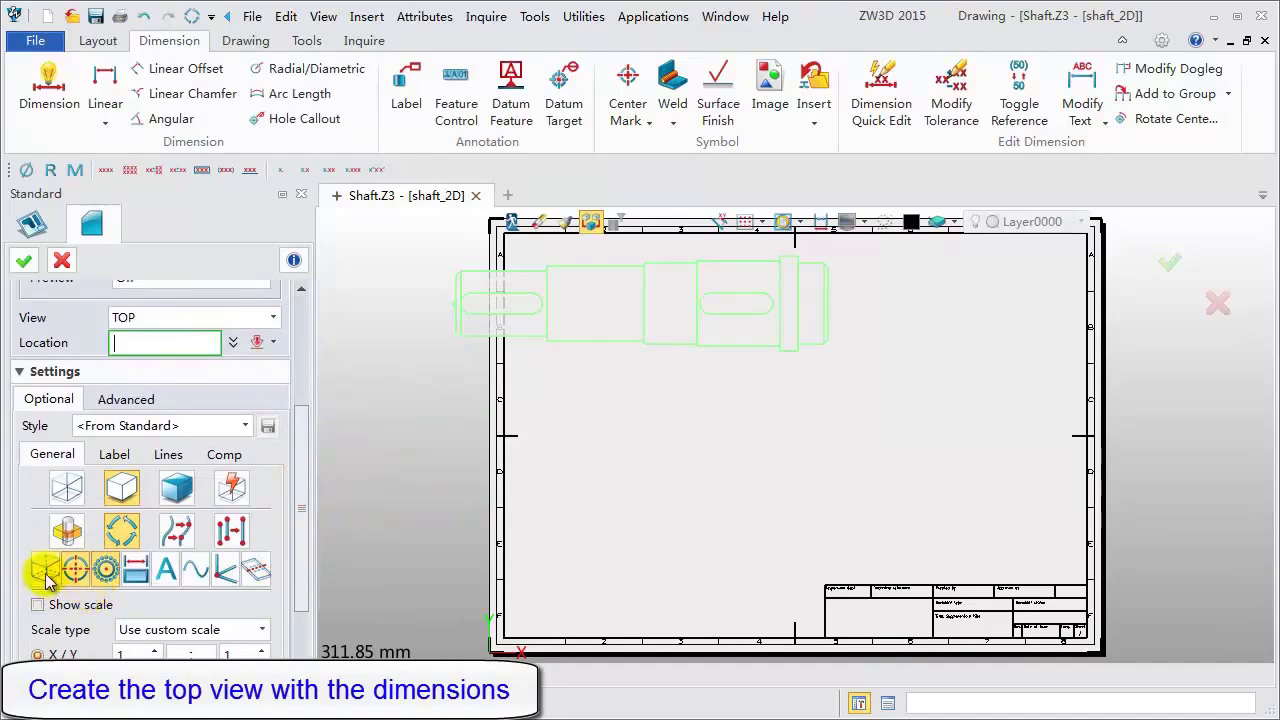
left_click(135, 572)
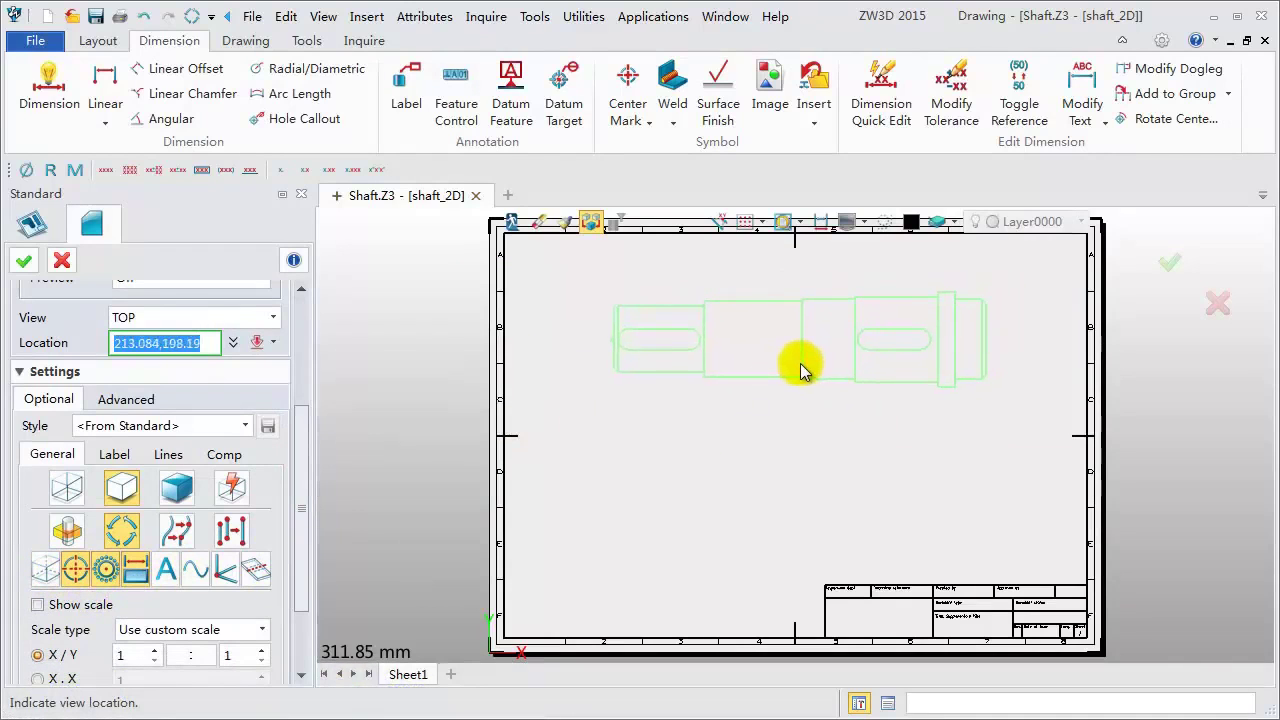
left_click(801, 366)
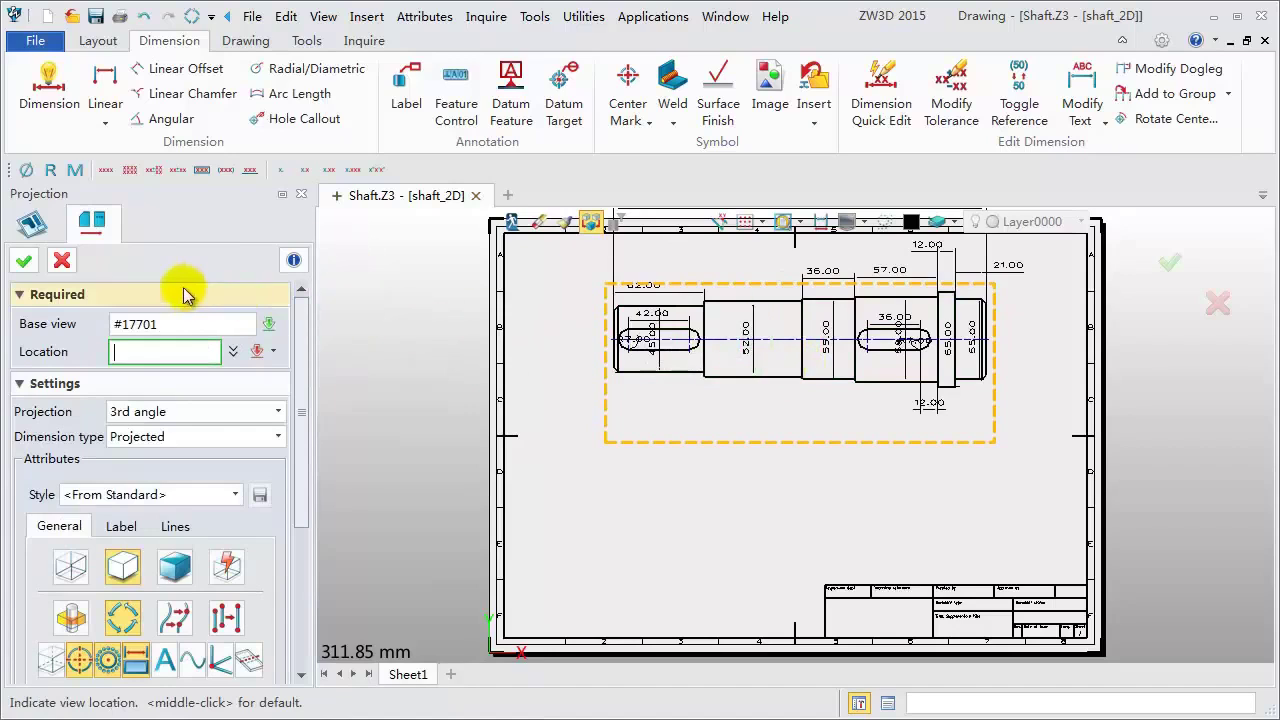
left_click(62, 260)
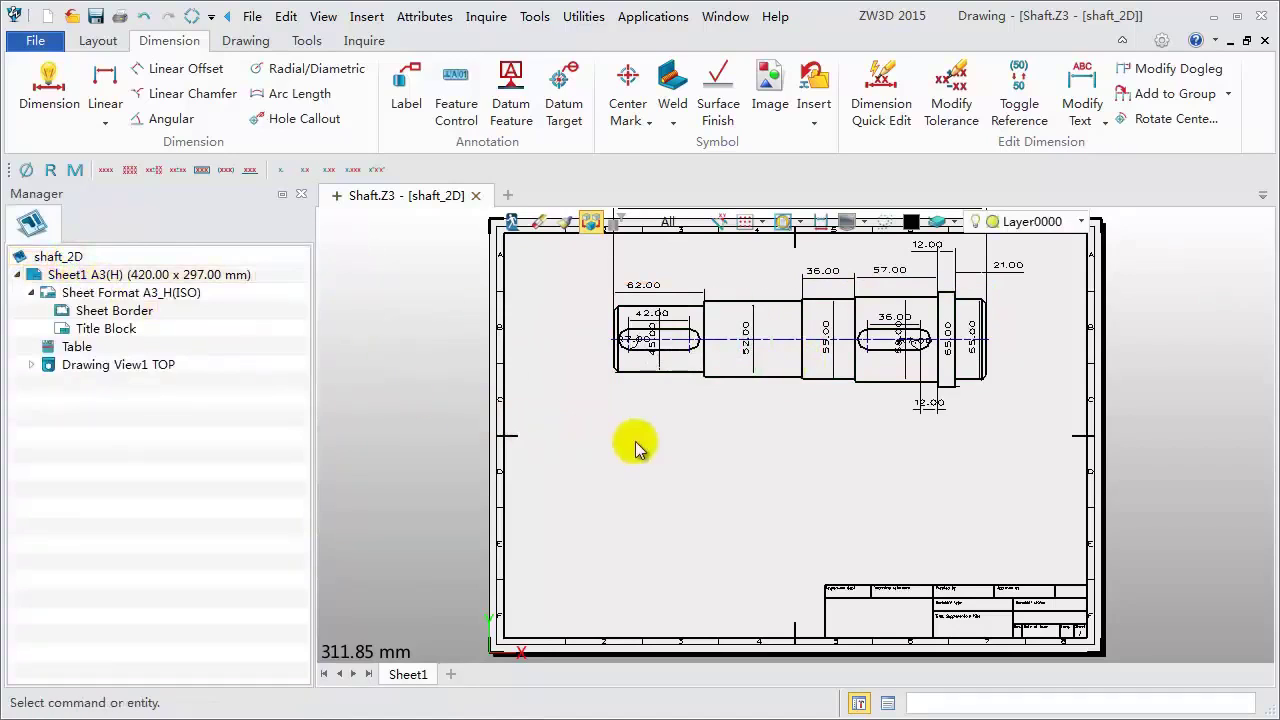
- Move the shaft's top view slightly down on the sheet
left_click(686, 447)
middle_click_drag(686, 447, 658, 487)
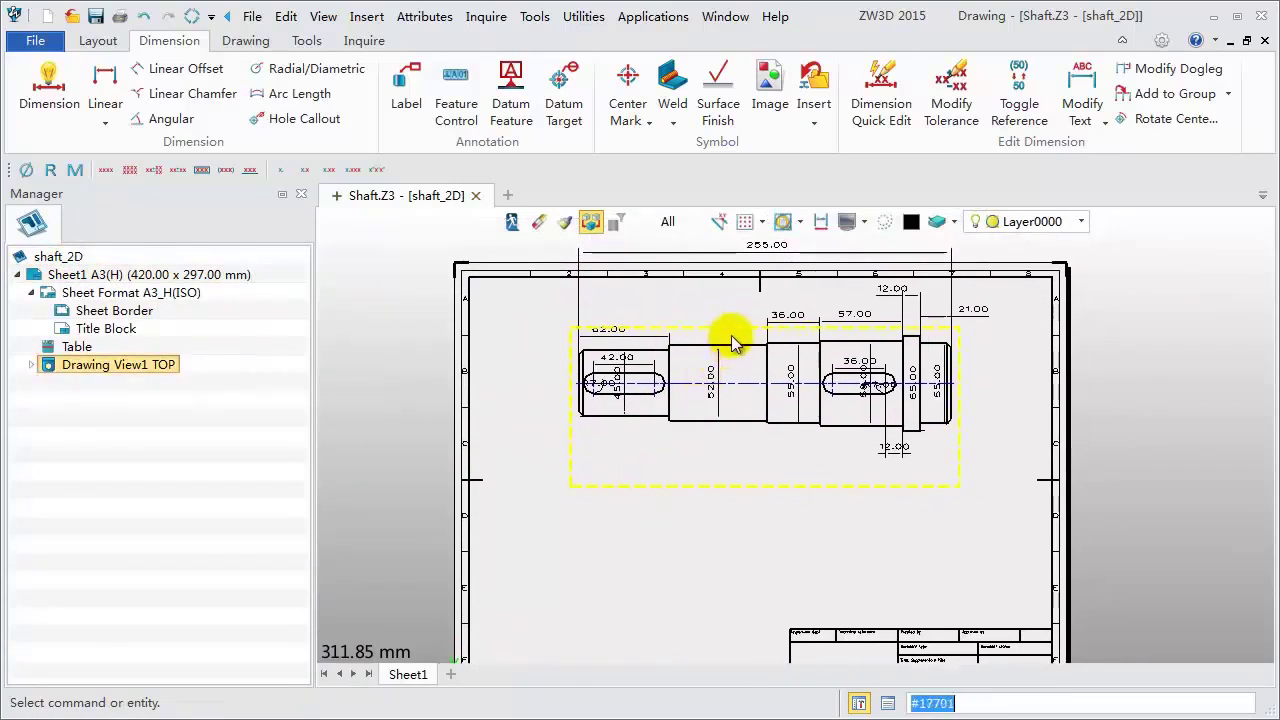
left_click_drag(735, 335, 735, 360)
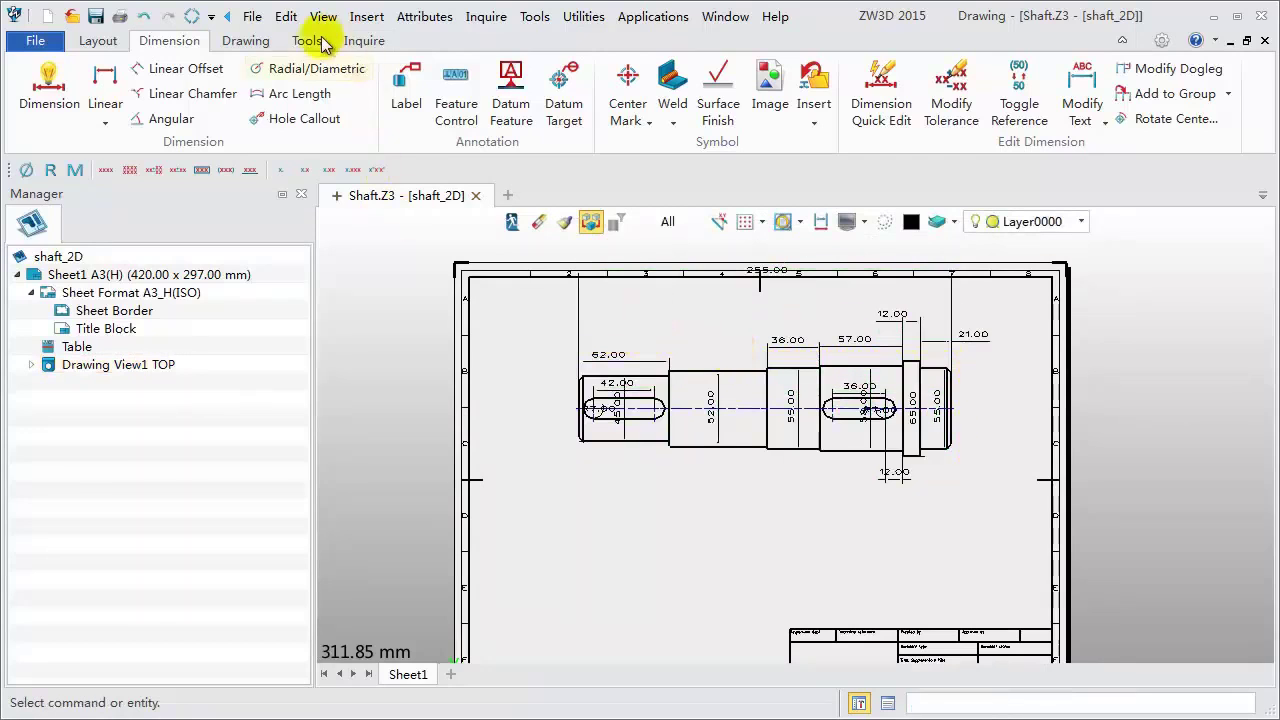
- Clean up the dimension locations of the top view with offset 20, vertical spacing 10 and horizontal spacing 20
left_click(286, 16)
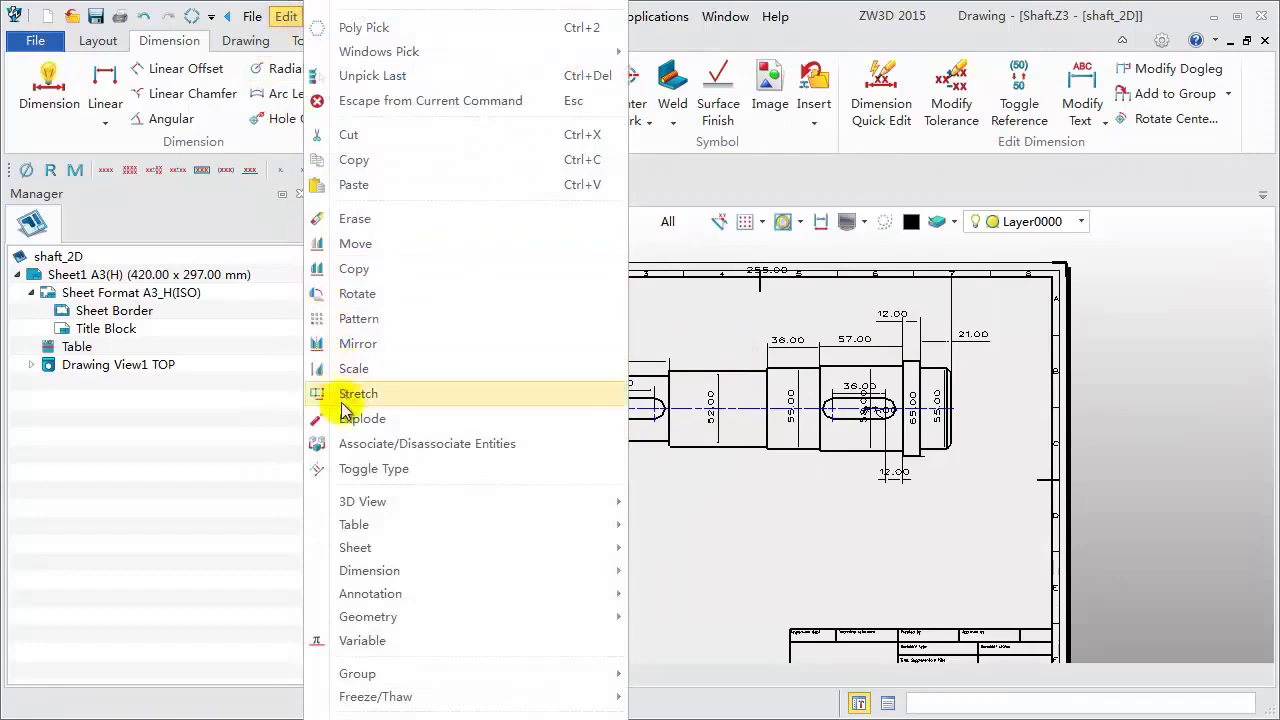
mouse_move(414, 578)
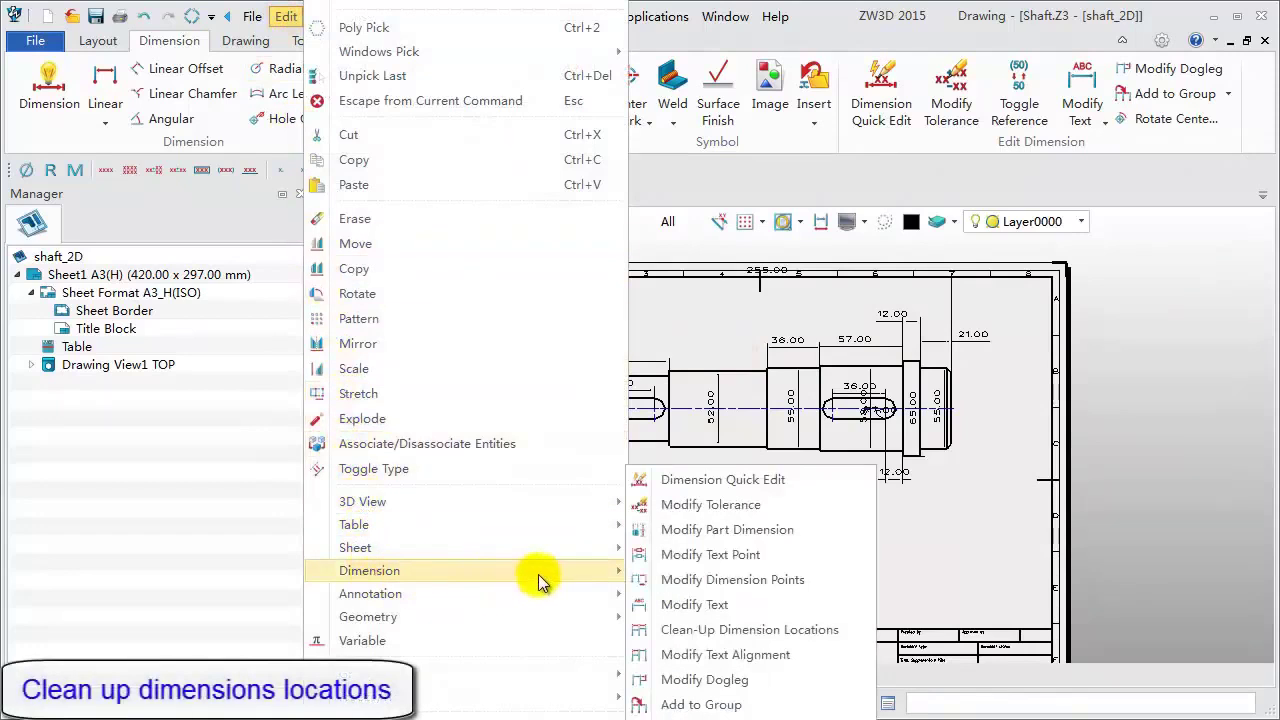
left_click(700, 630)
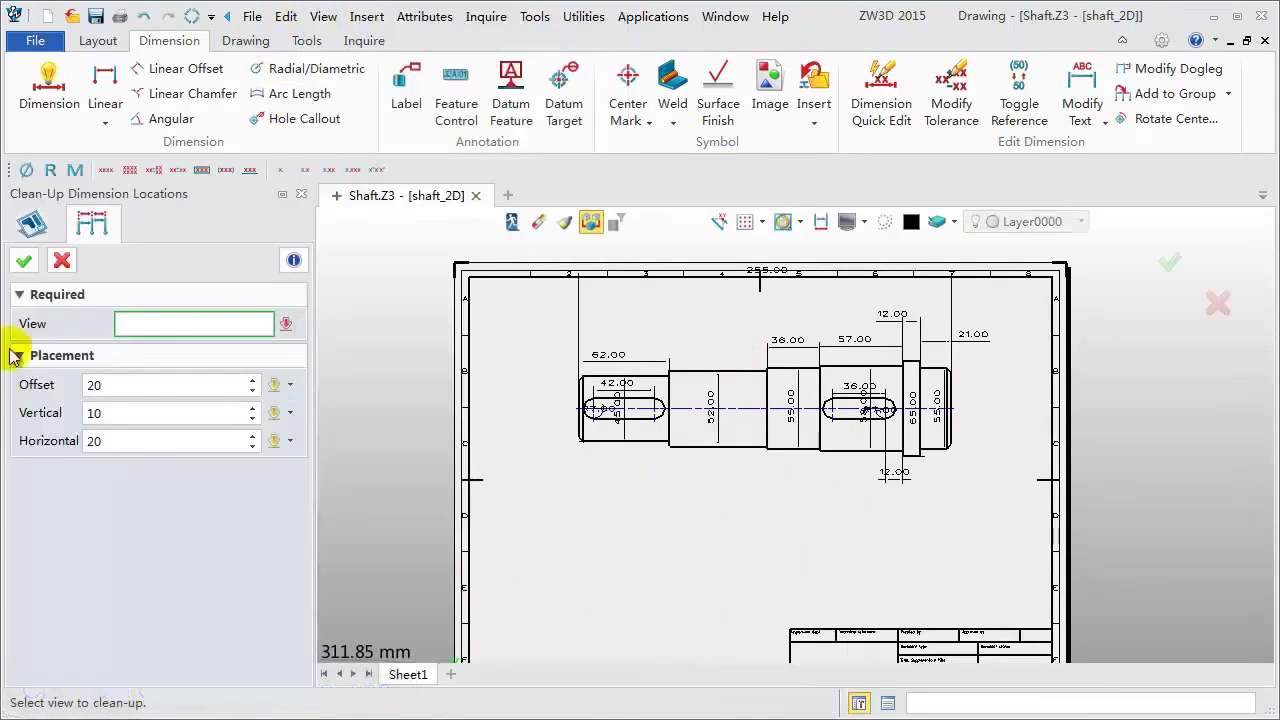
left_click(132, 318)
left_click(725, 367)
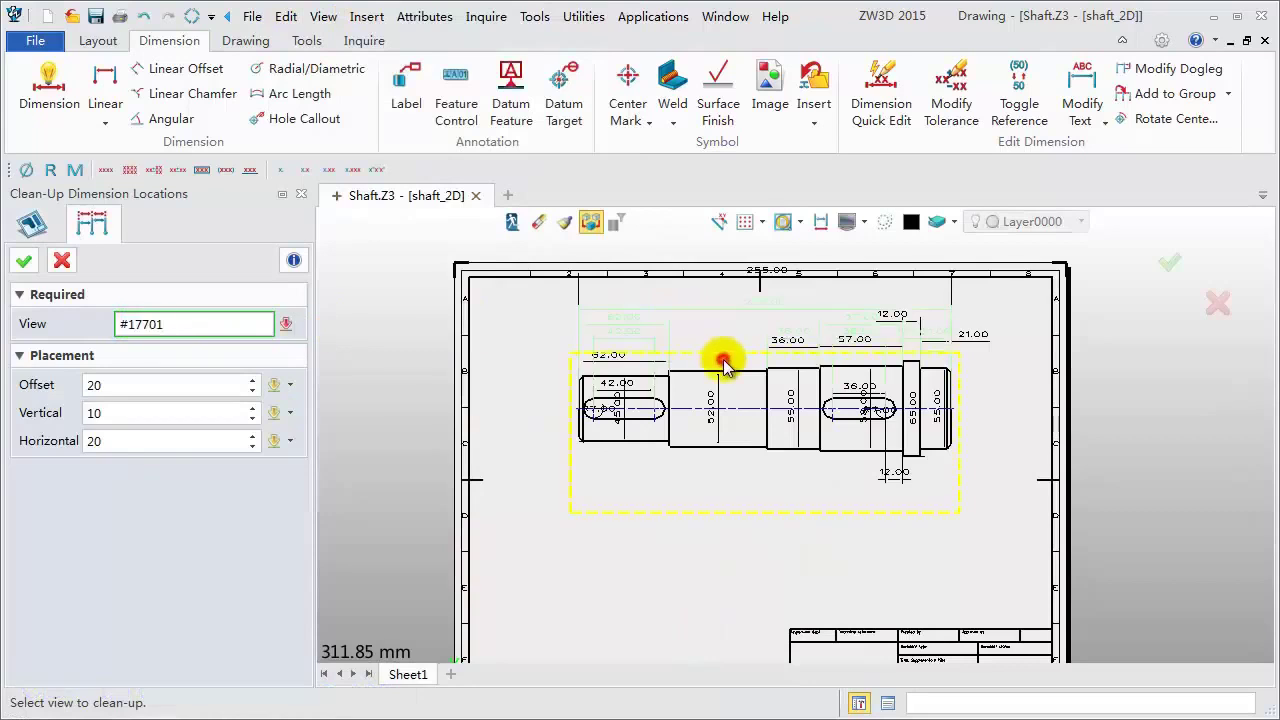
left_click(24, 261)
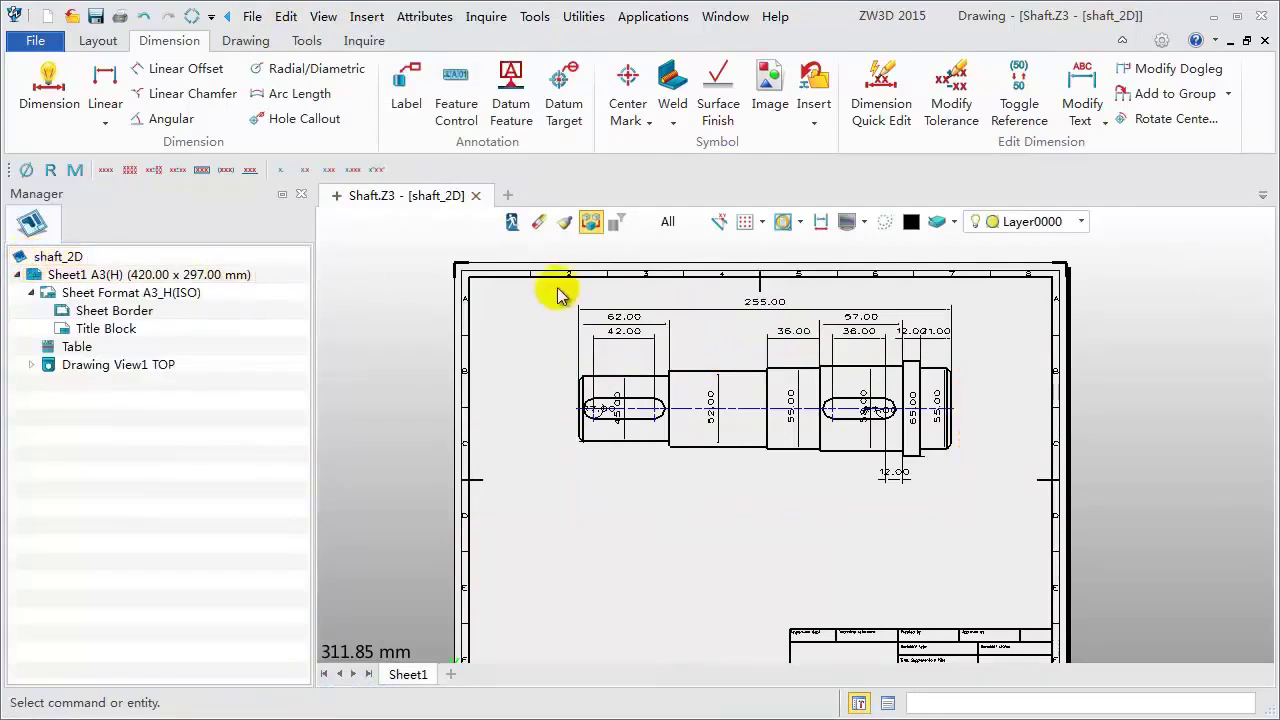
- Modify the part dimension for the shaft's overall length to 350 mm from the drawing
right_click(768, 310)
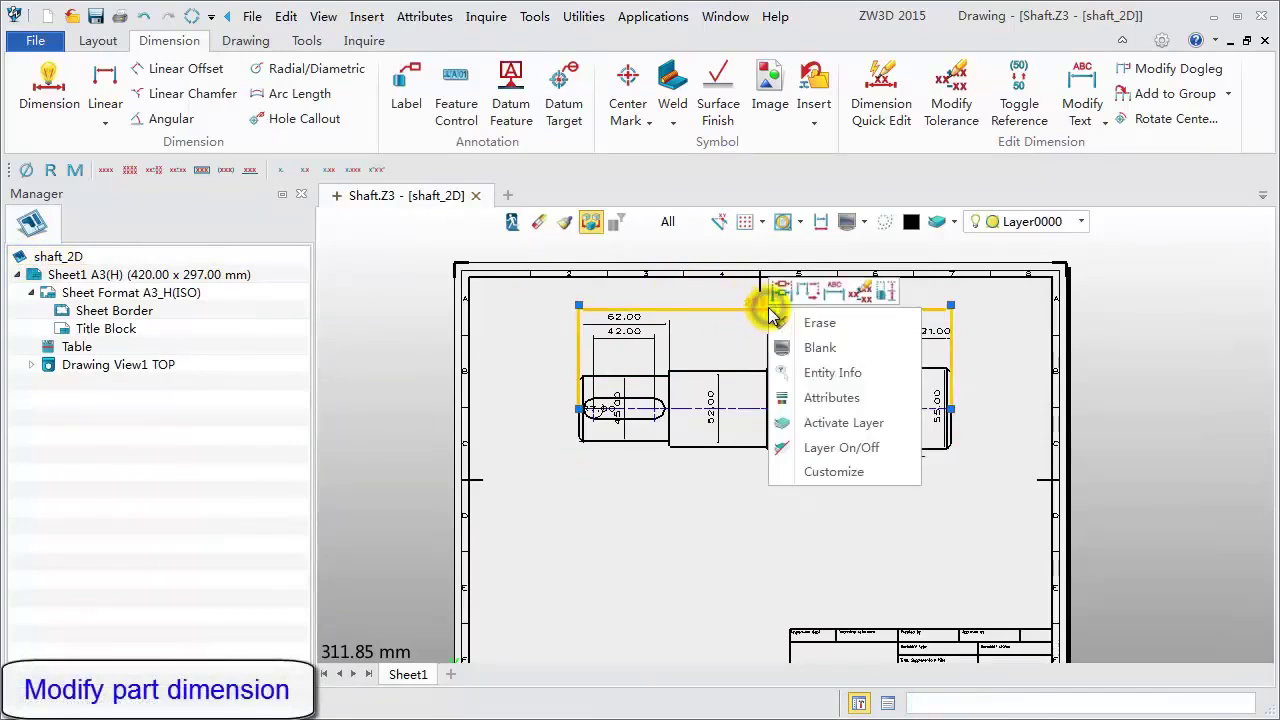
left_click(886, 292)
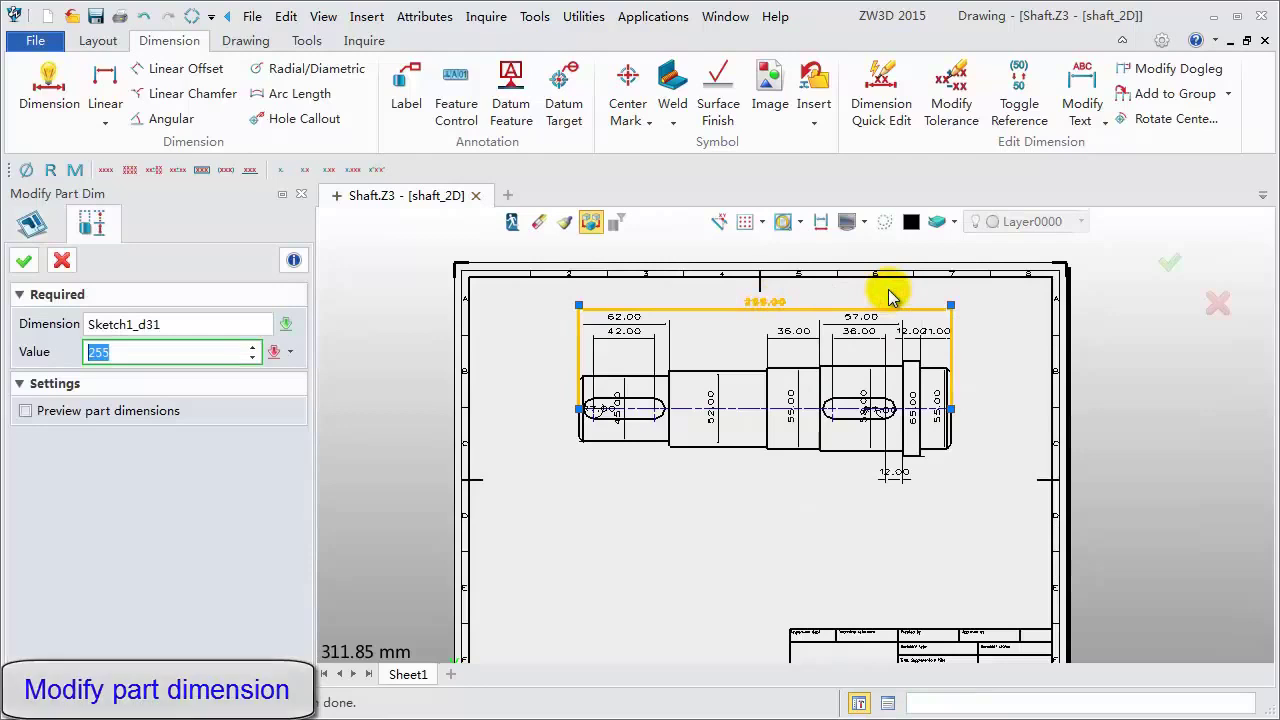
type("350")
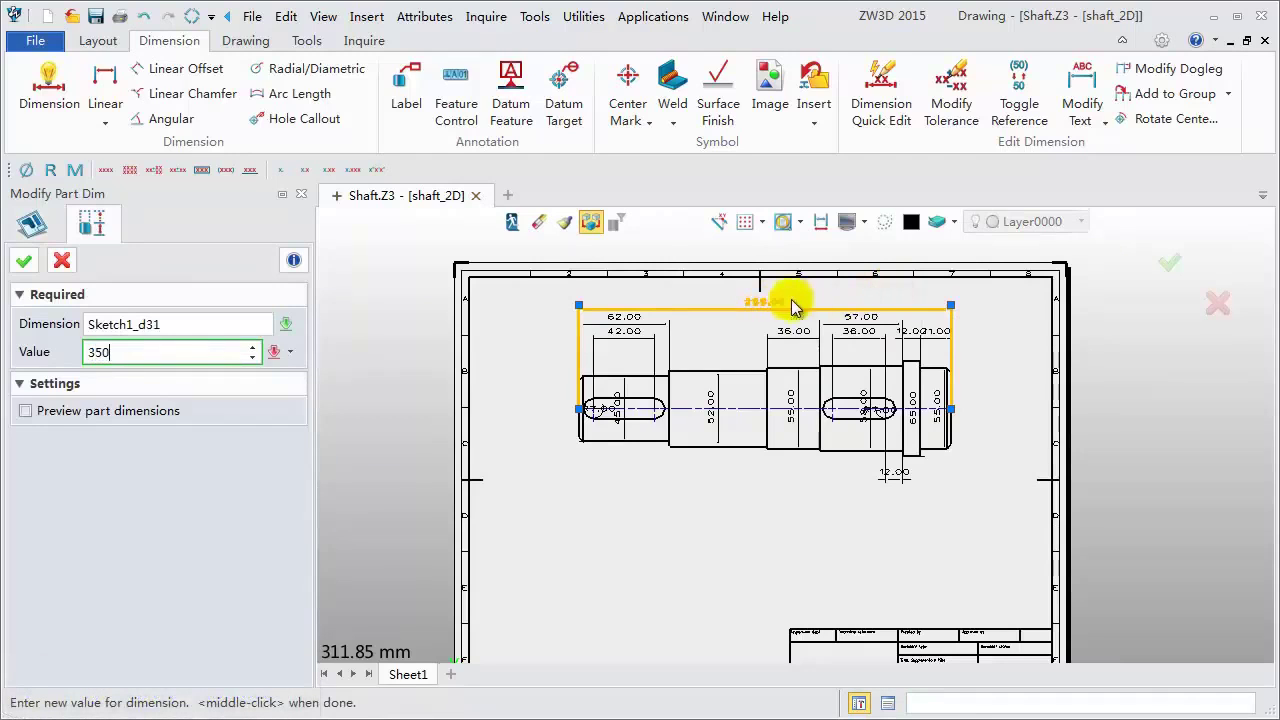
left_click(25, 262)
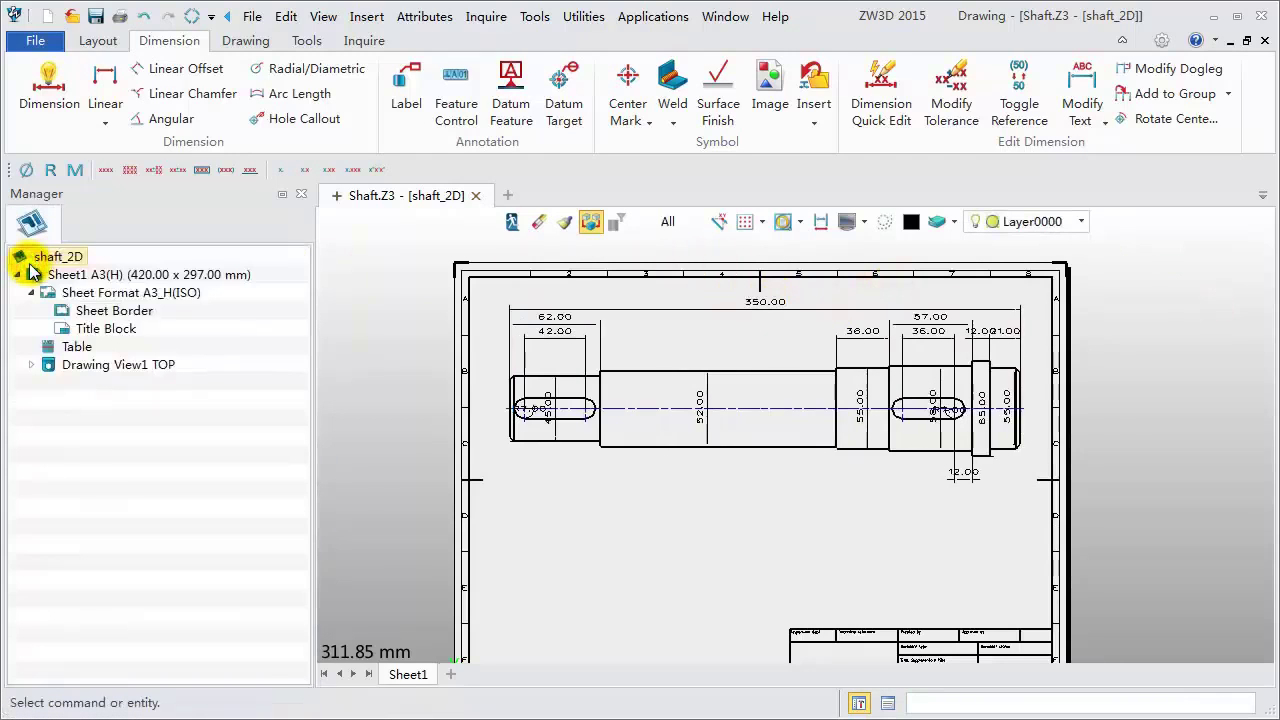
- Return to the shaft part and show the dimensions of Sketch1 on the model to check the overall length
left_click(510, 224)
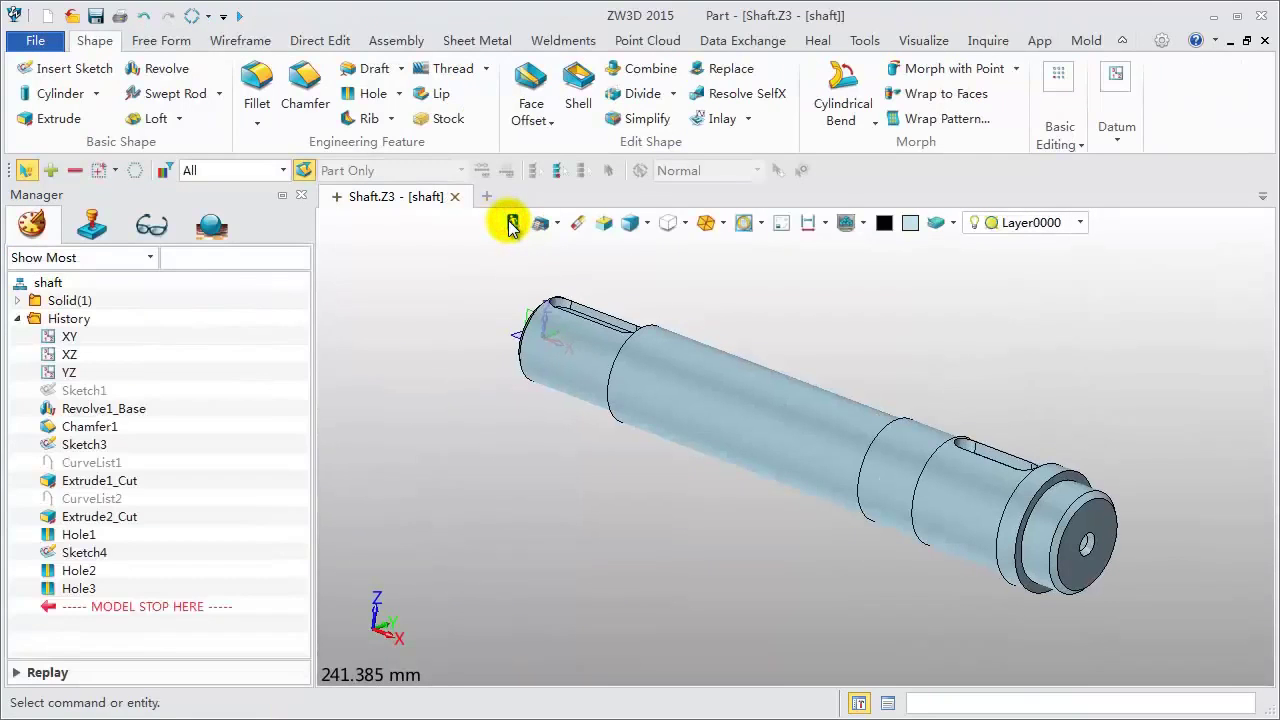
right_click(93, 392)
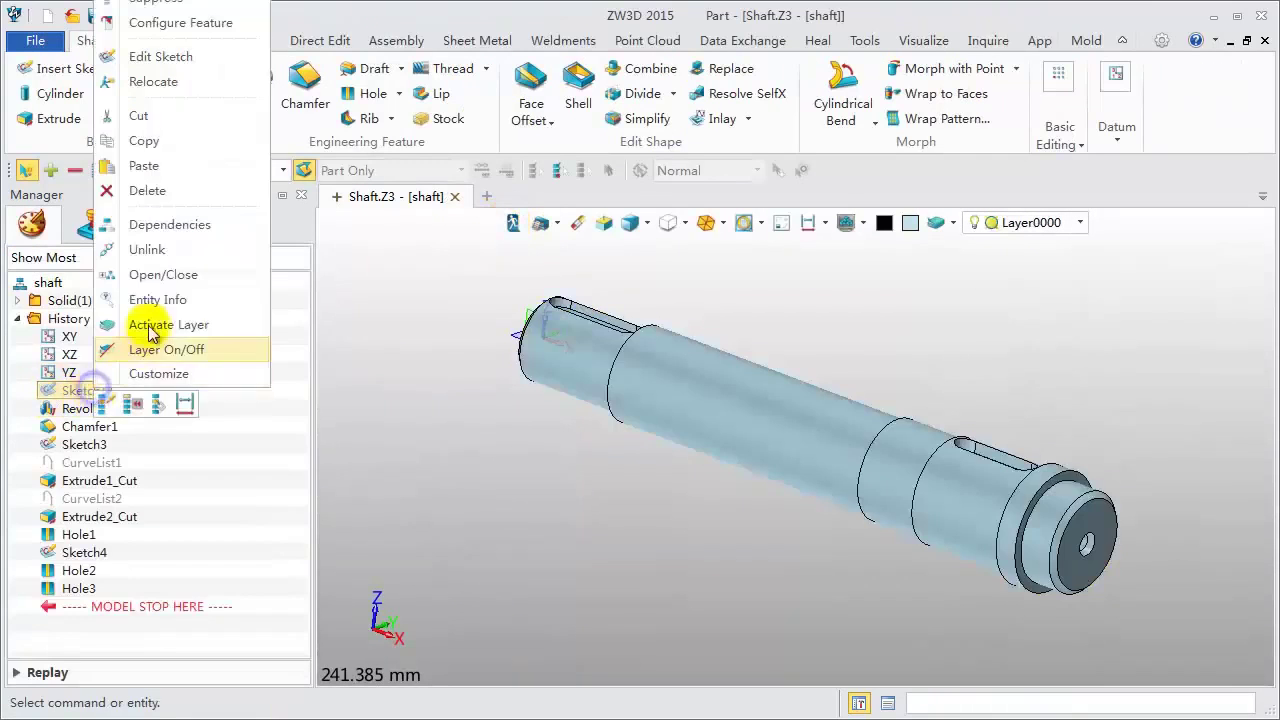
left_click(184, 405)
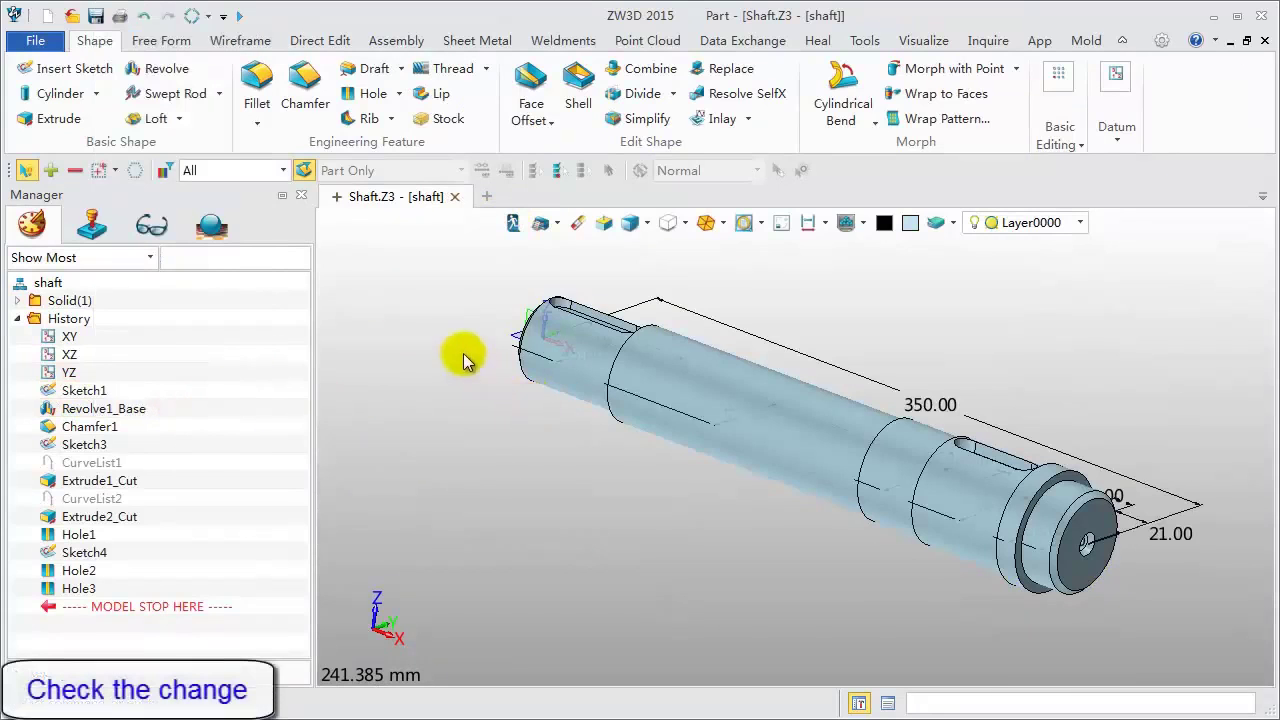
right_click_drag(425, 350, 409, 551)
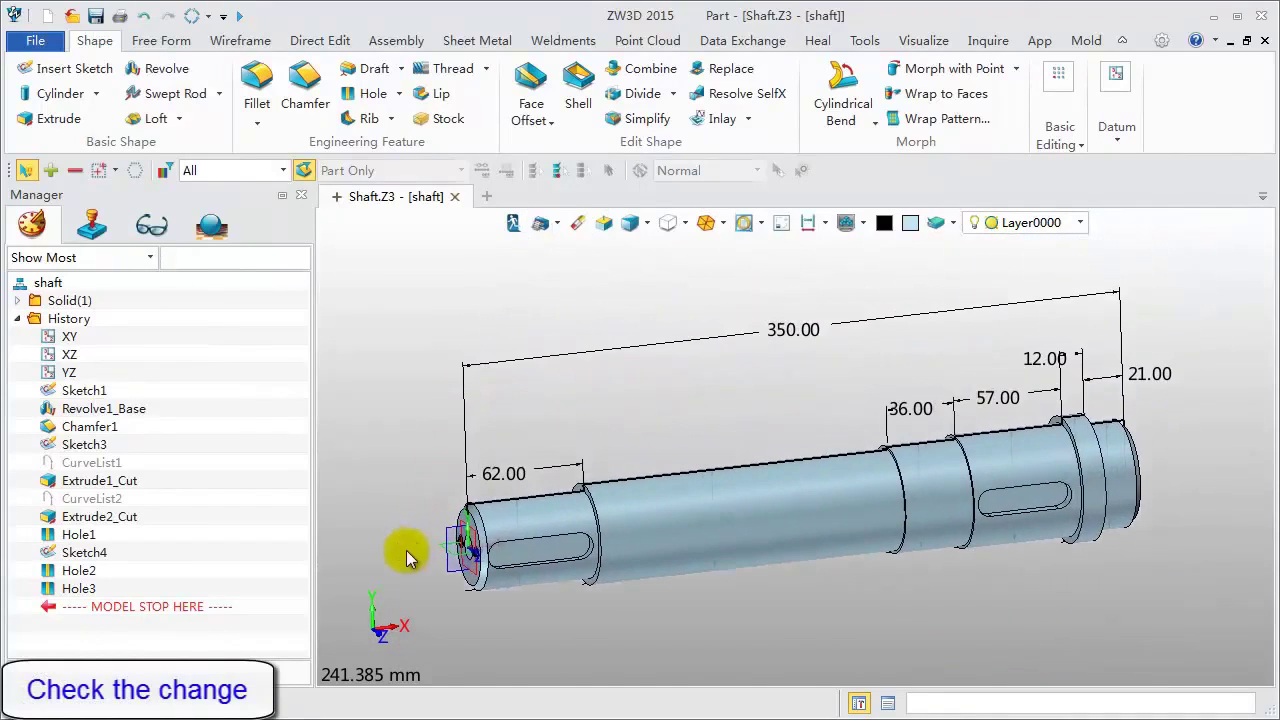
- Set the shaft's overall length dimension to 255 mm on the 3D model
left_click(812, 333)
double_click(812, 333)
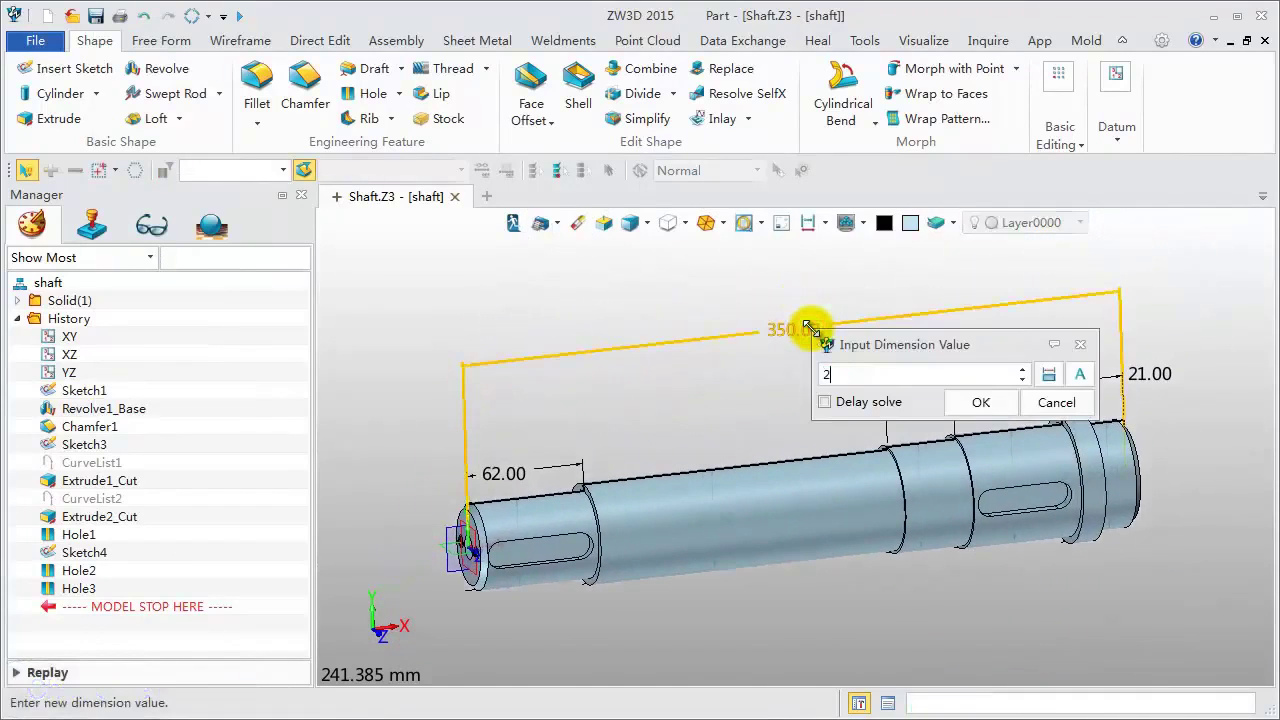
key("Return")
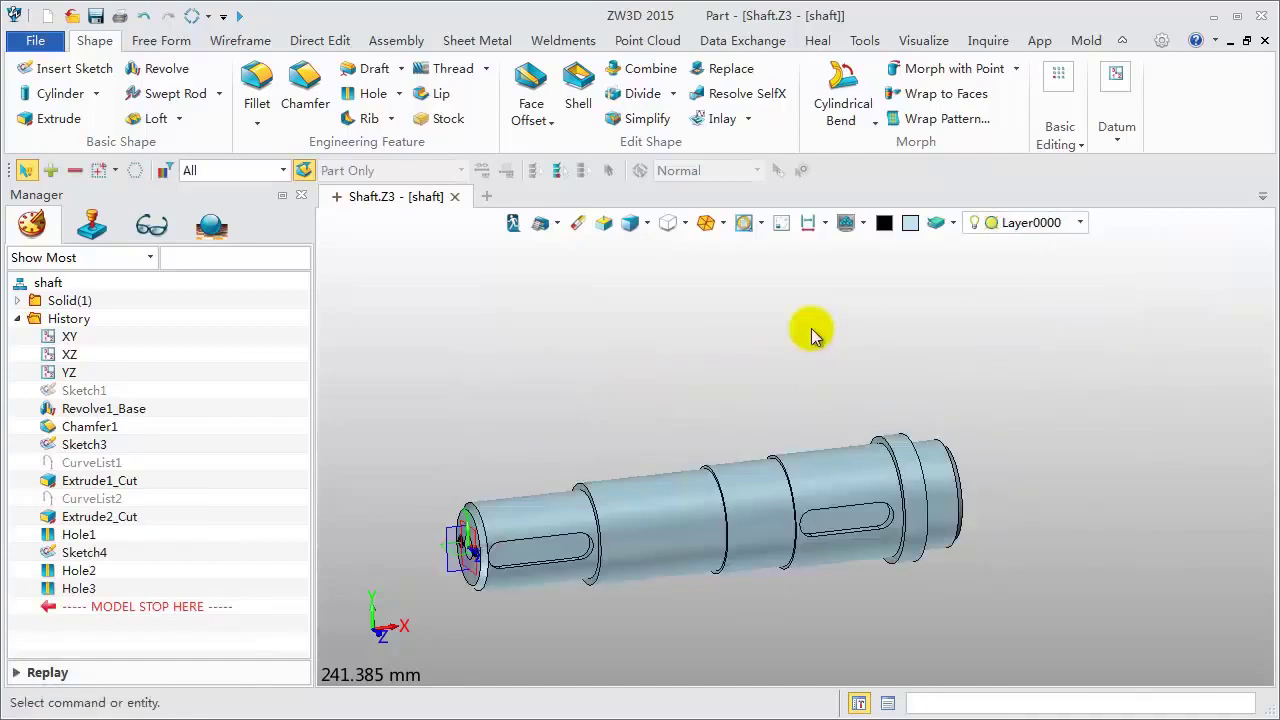
- Reopen the shaft's existing 2D drawing sheet from the part
right_click(572, 262)
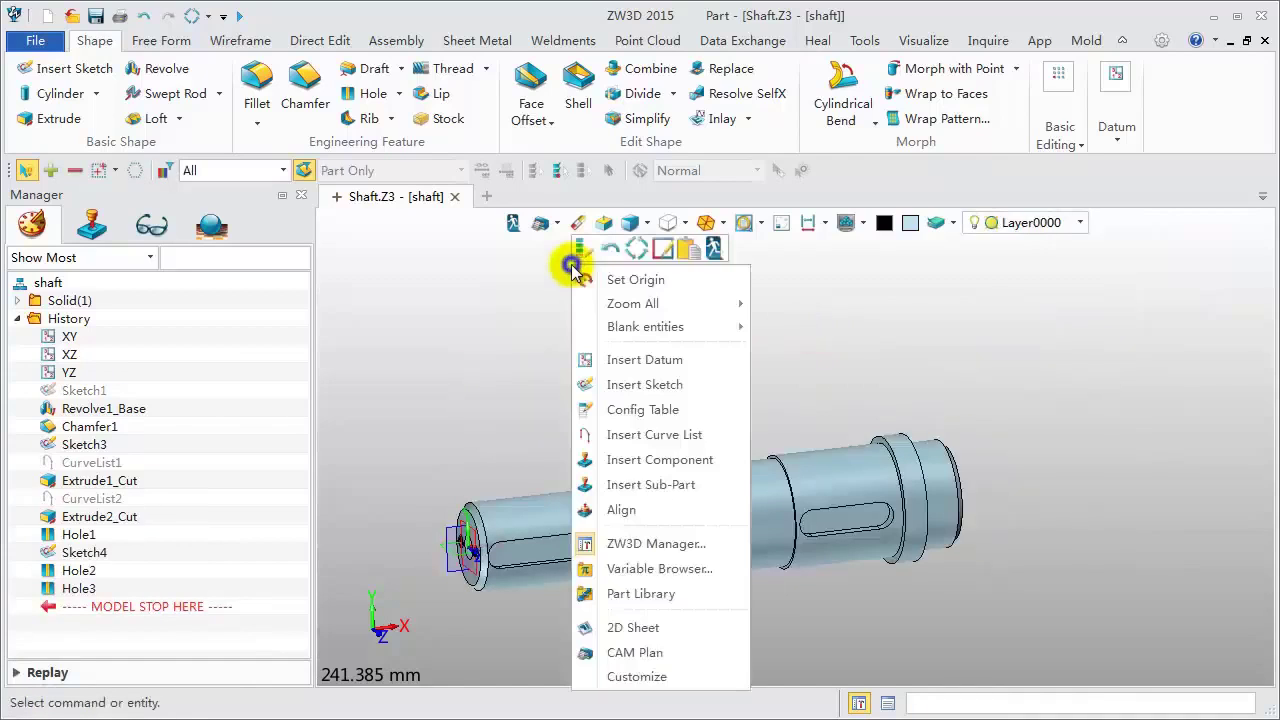
left_click(617, 628)
left_click(450, 310)
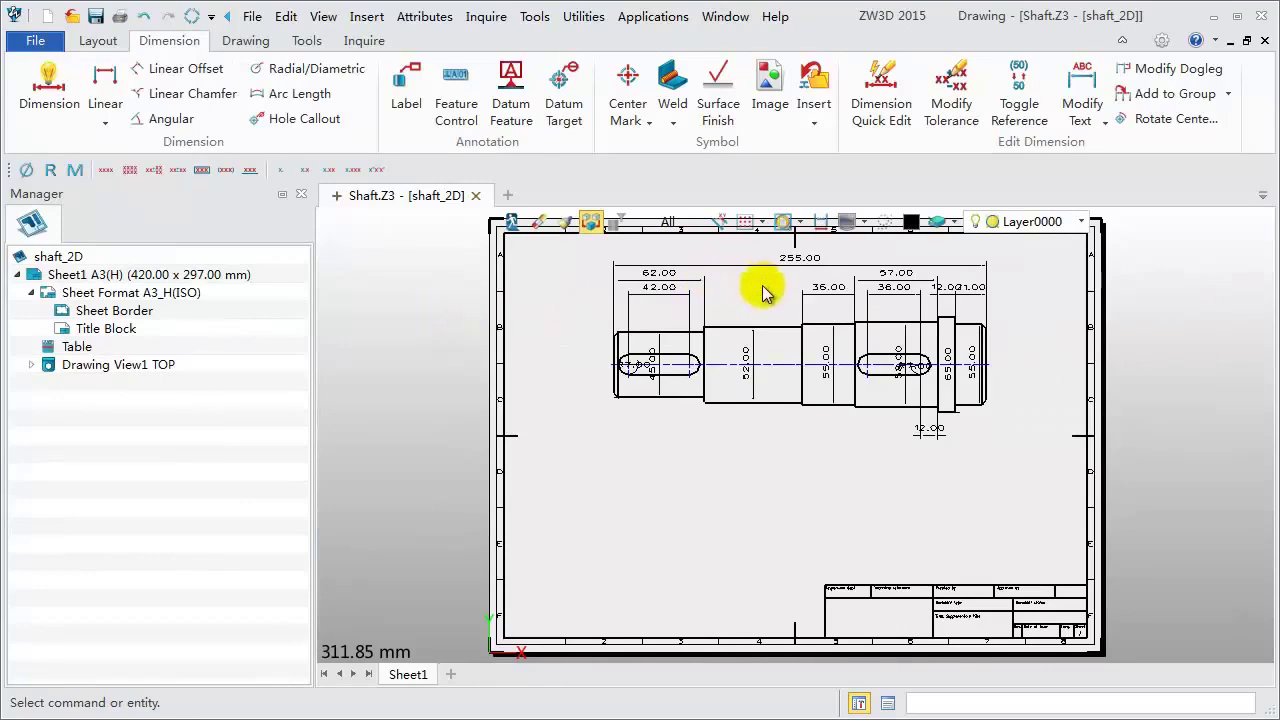
- Reposition the R7.00 radius dimensions of both keyways, one by the first keyway's left end and one by the second keyway's right end
scroll(835, 257, "up", 2)
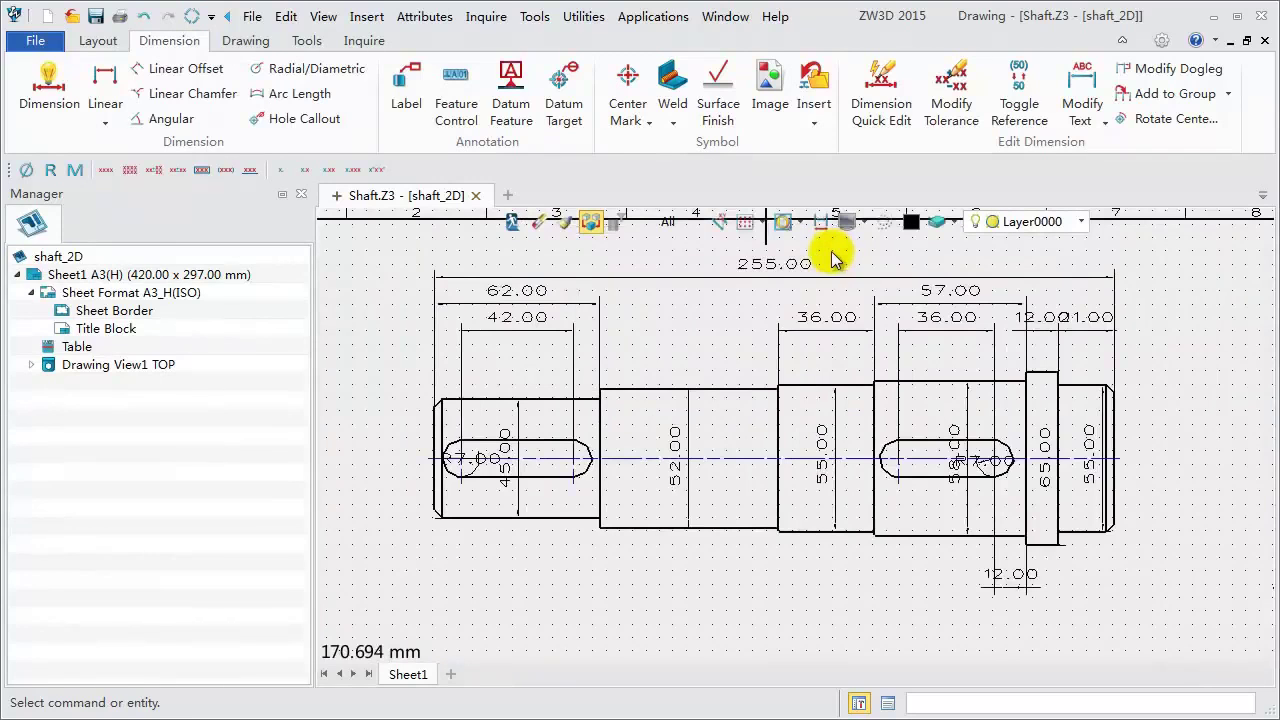
left_click(500, 460)
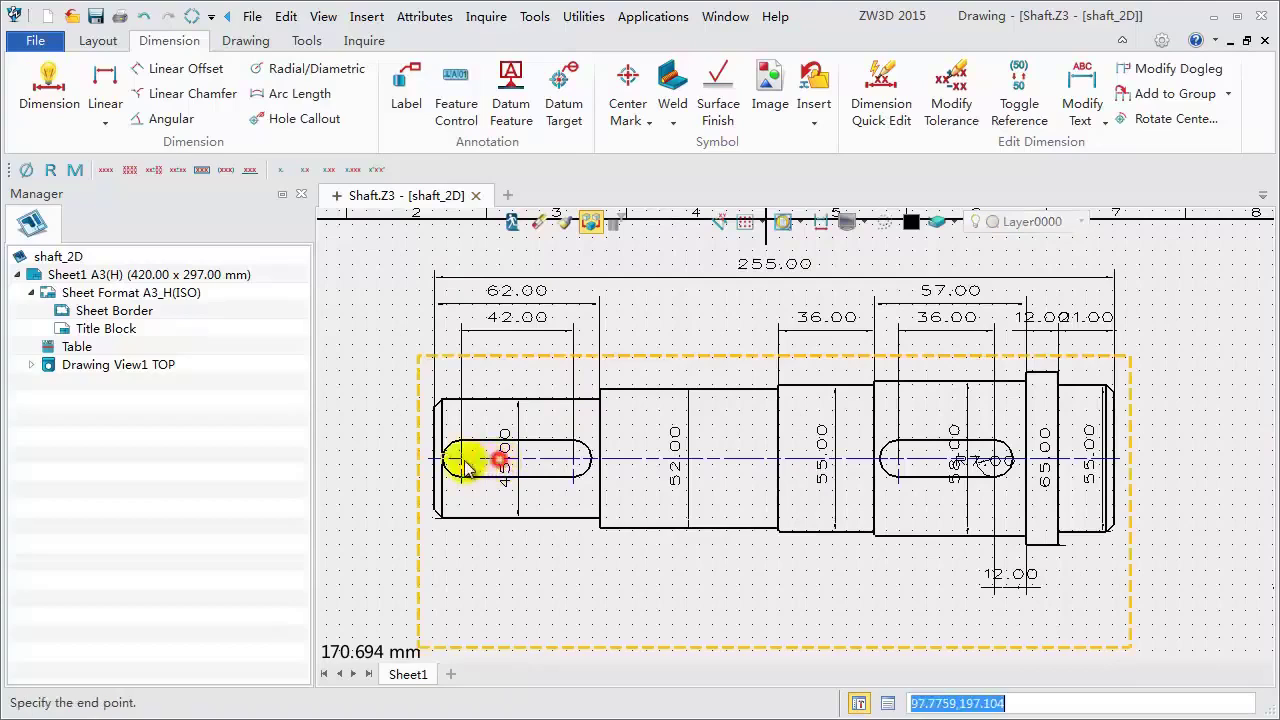
left_click(455, 444)
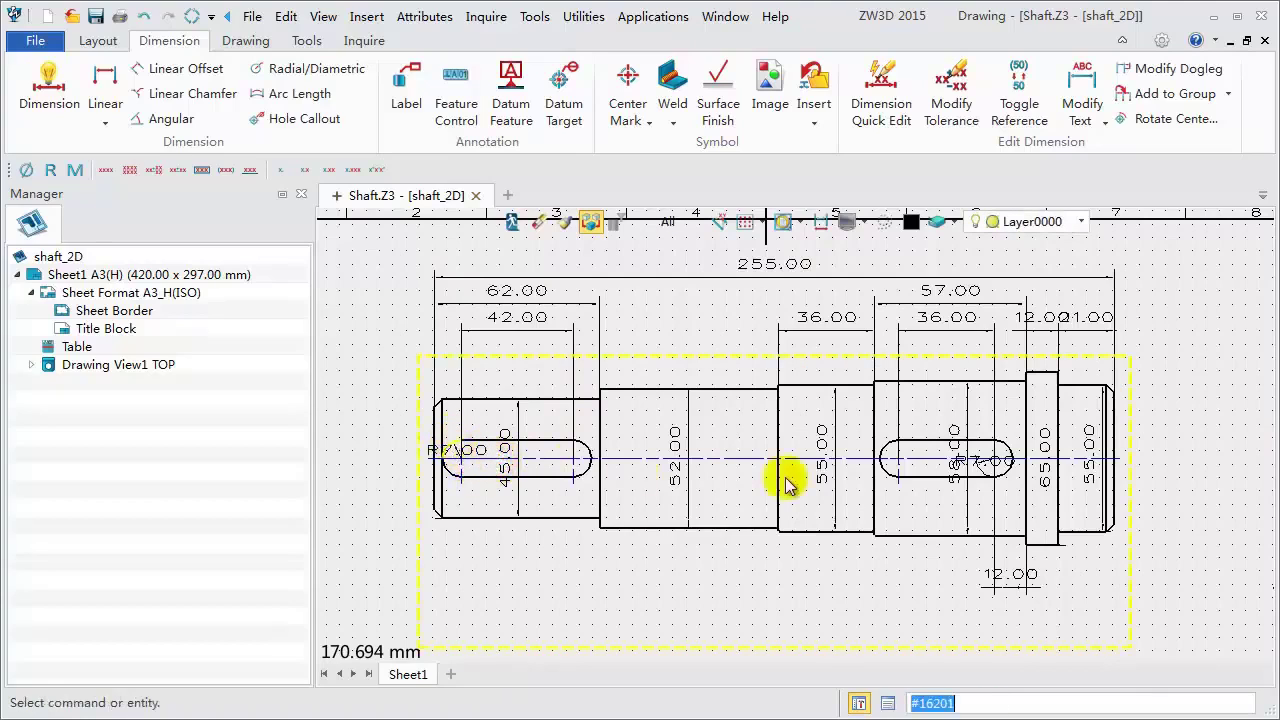
left_click(990, 467)
left_click(1013, 447)
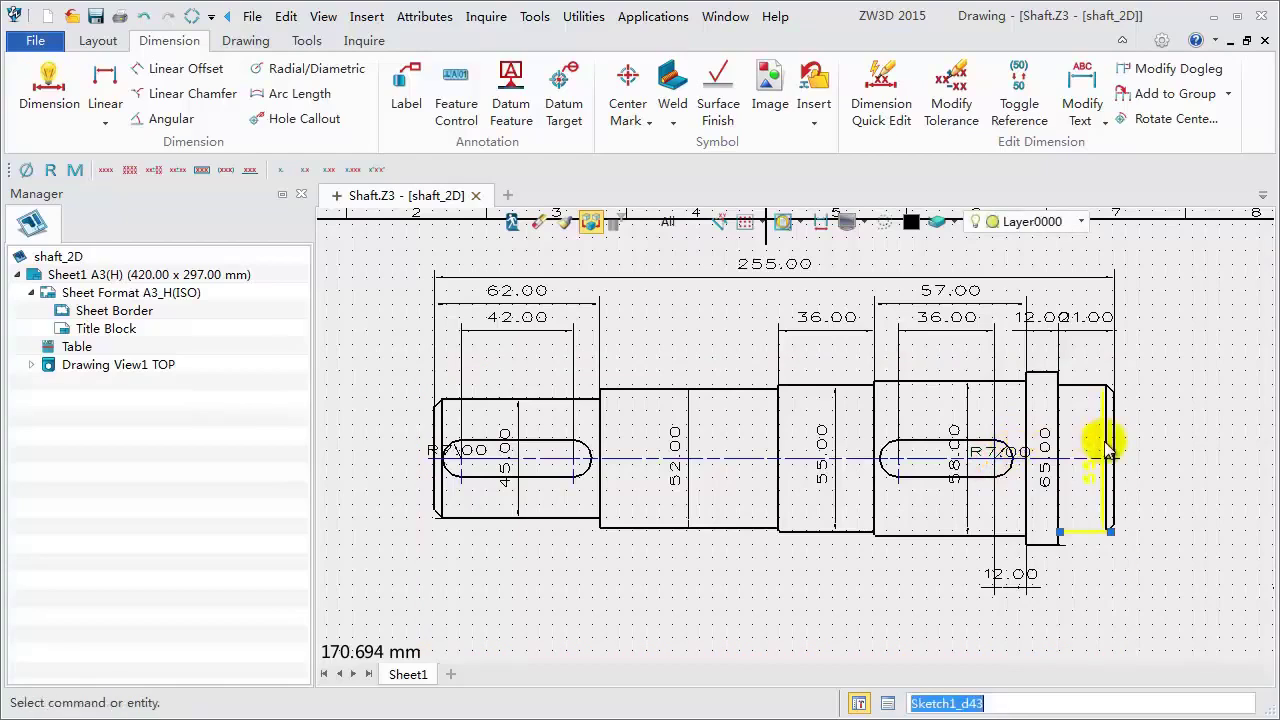
- Move the 55.00 diameter dimension of the shaft's right end section outside the view, beyond the right end
left_click(1104, 445)
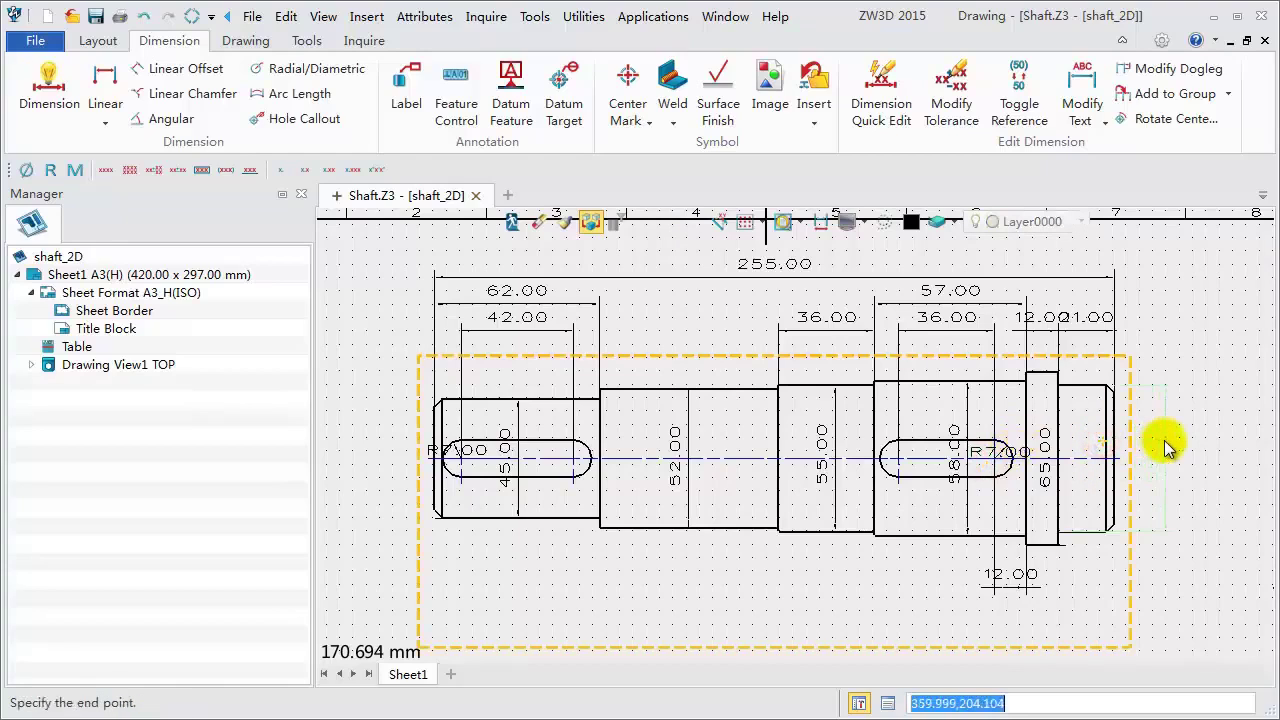
left_click(1168, 447)
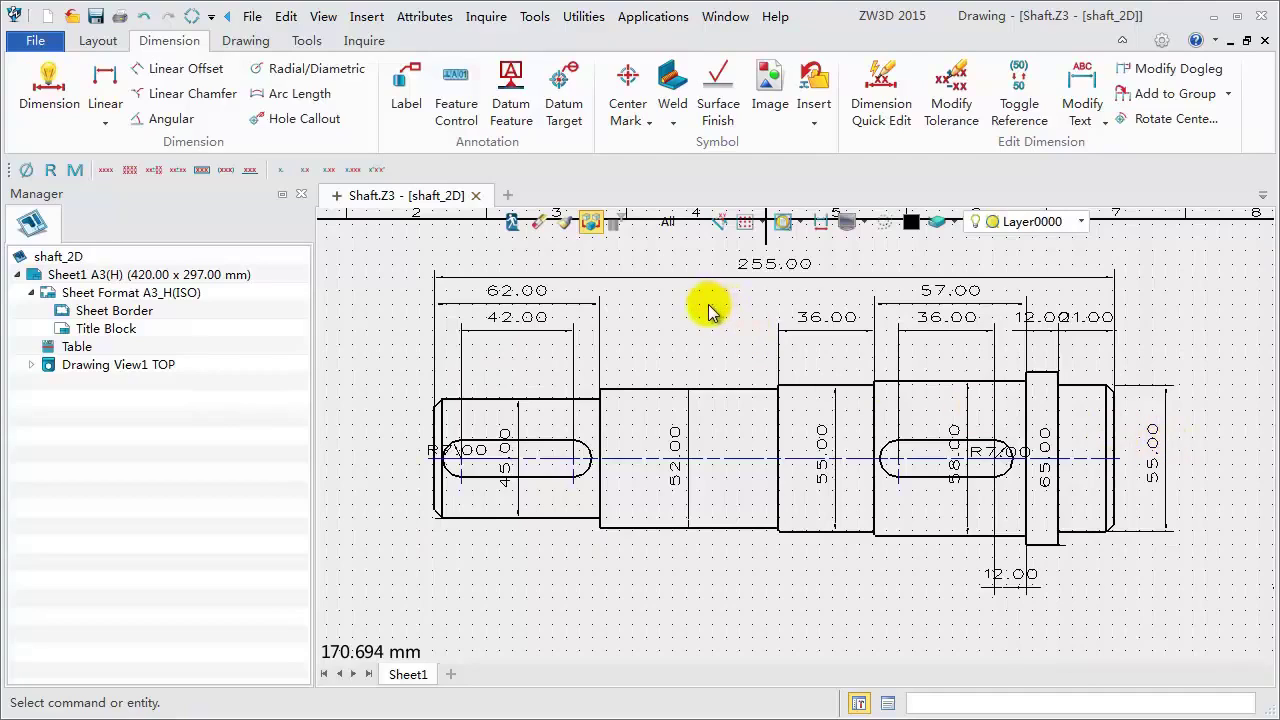
middle_click_drag(701, 311, 696, 325)
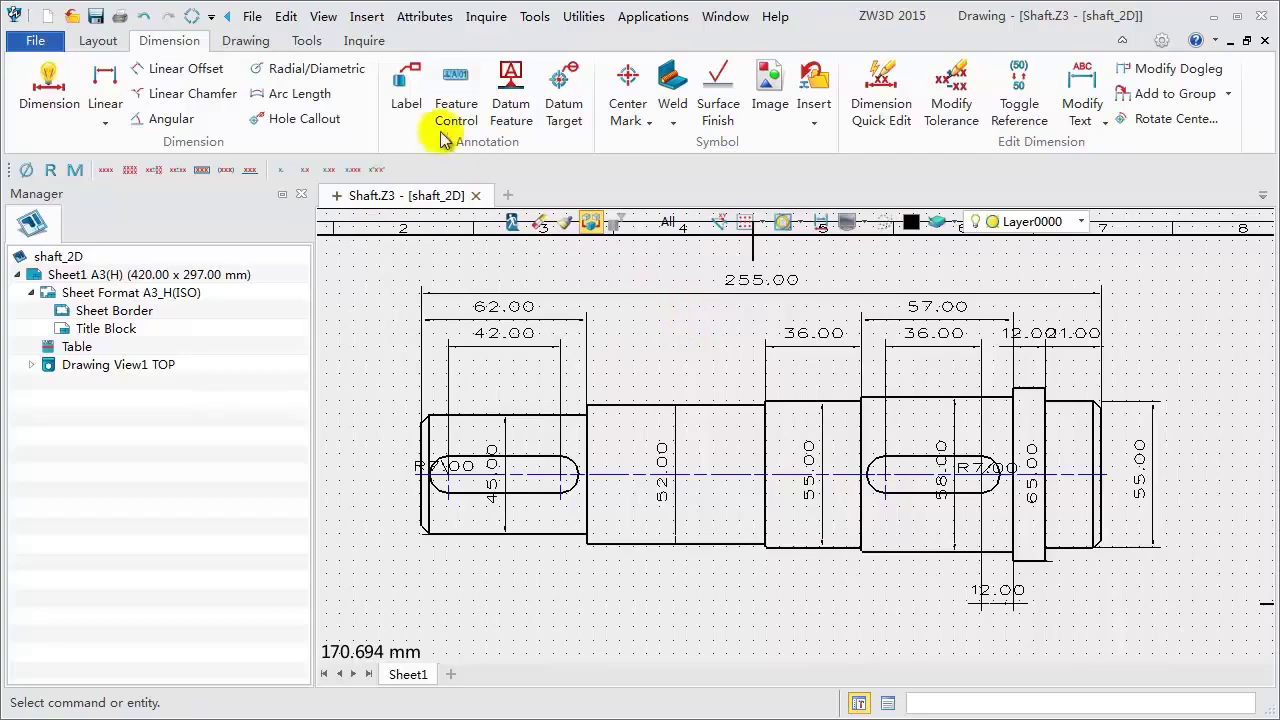
- Set the text height of the Linear Style (ISO) dimension style to 2.5 in the Style Manager and save the style
left_click(307, 40)
left_click(399, 104)
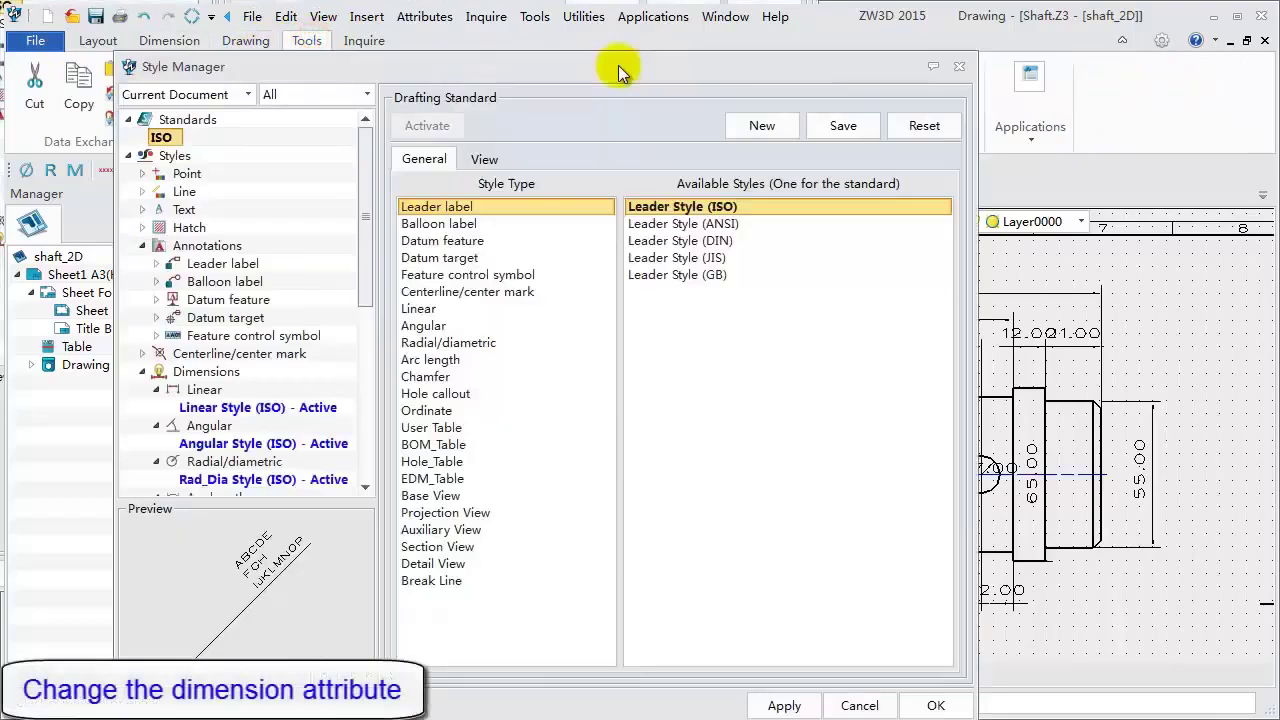
left_click_drag(366, 287, 362, 385)
left_click(300, 192)
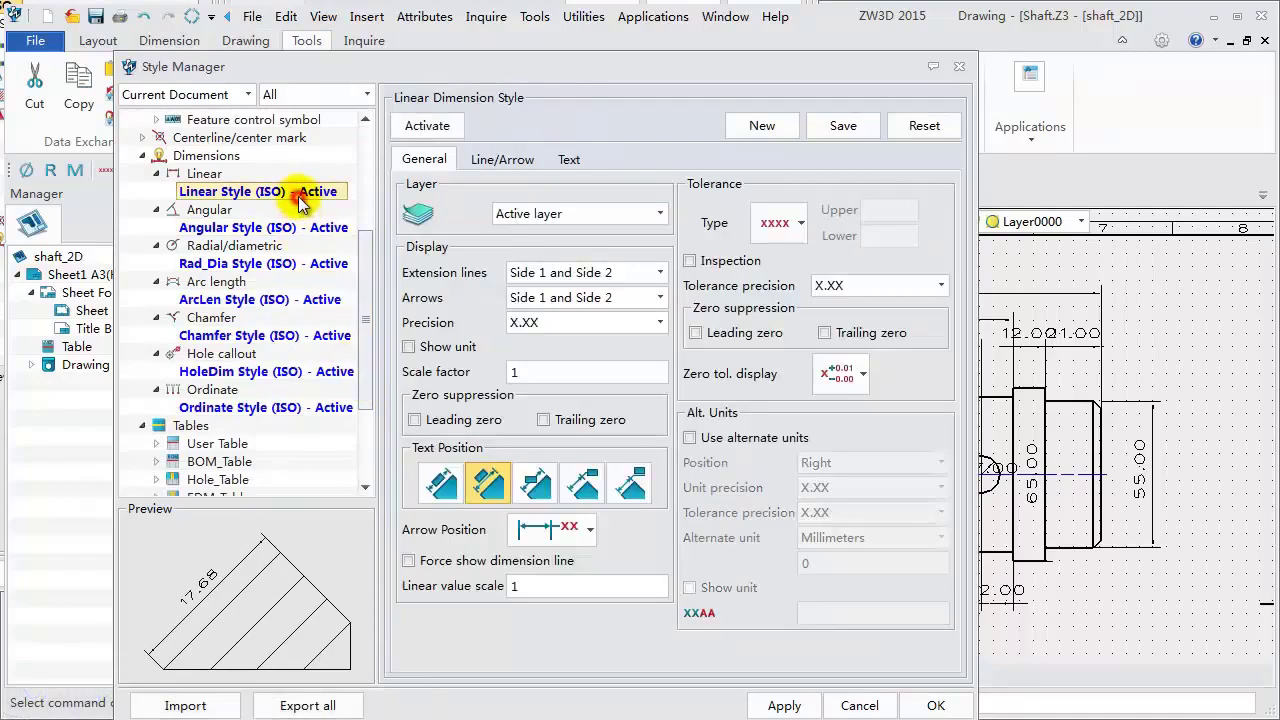
left_click(568, 160)
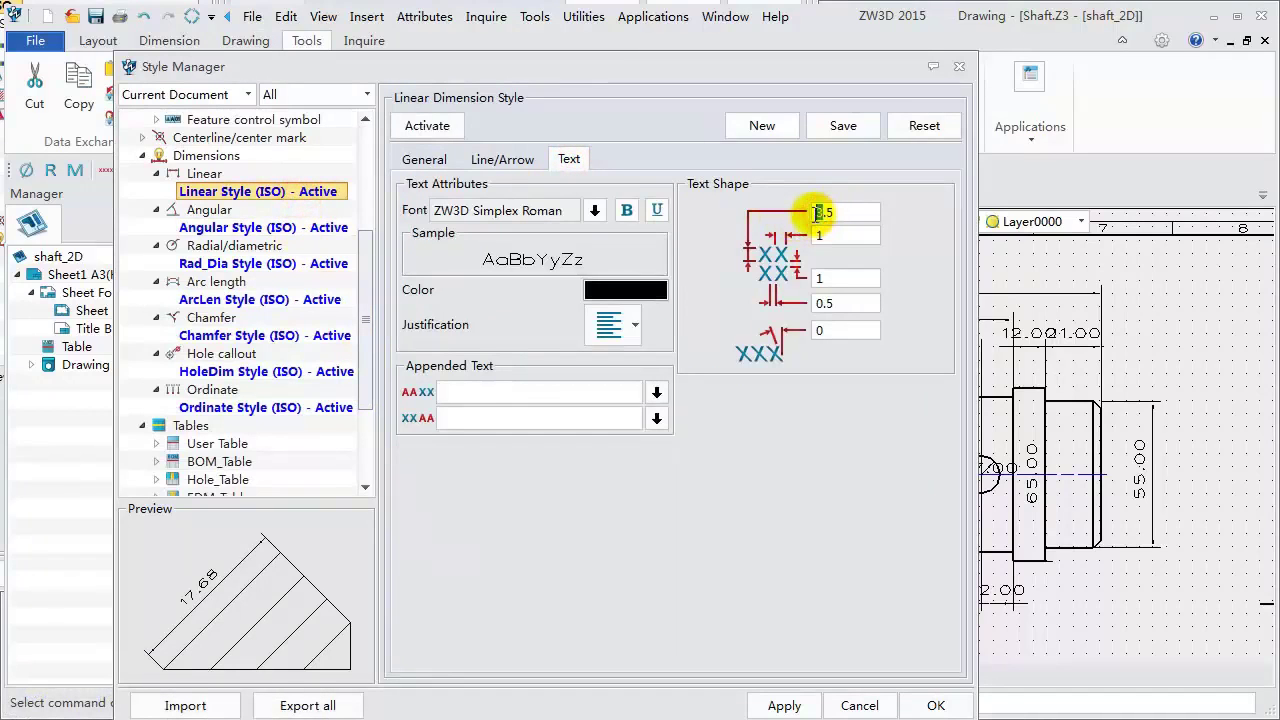
type("2")
left_click(842, 126)
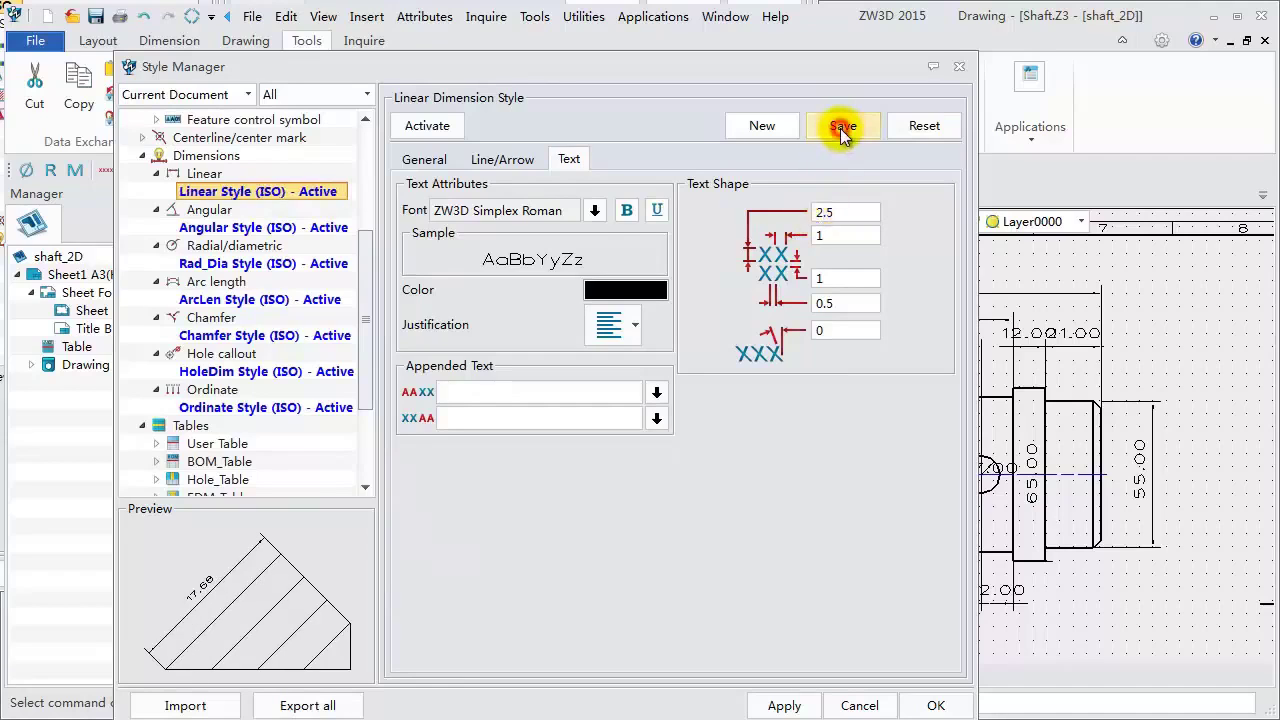
- Set the text height to 2.5 in the angular, radial/diametric and remaining ISO dimension styles, saving each, and apply the changes
left_click(300, 228)
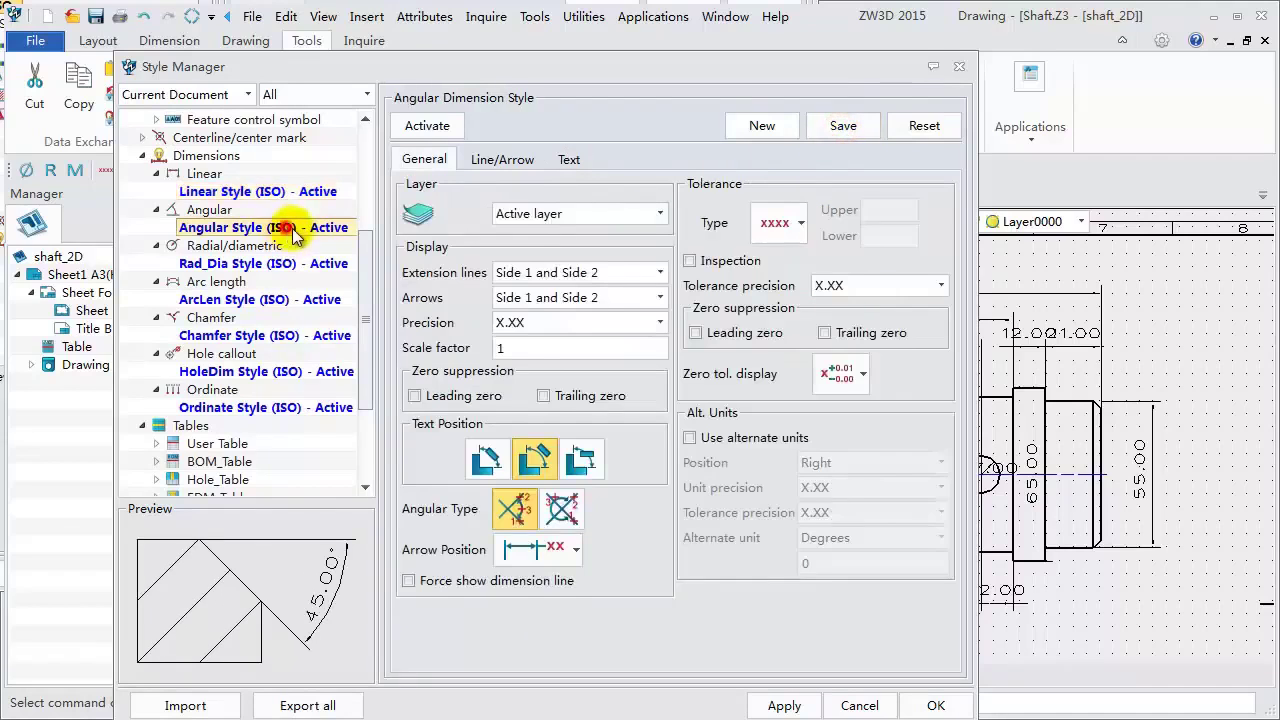
left_click(569, 160)
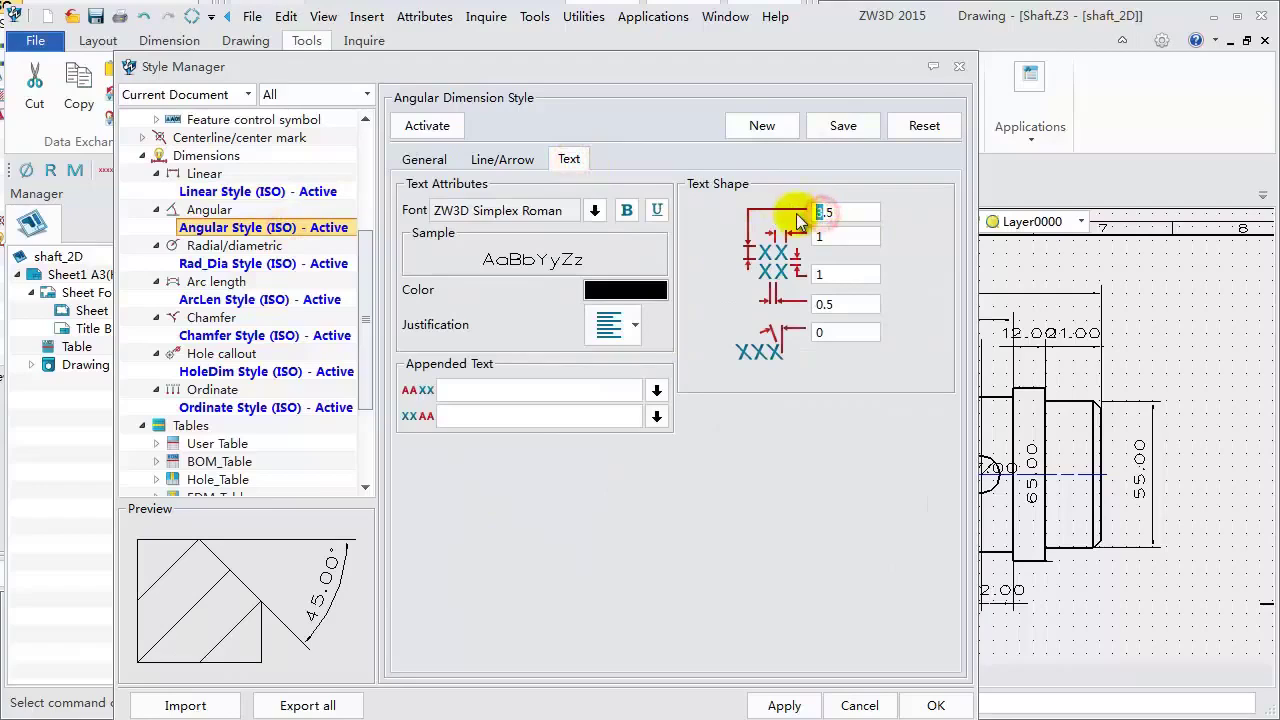
type("2")
left_click(842, 126)
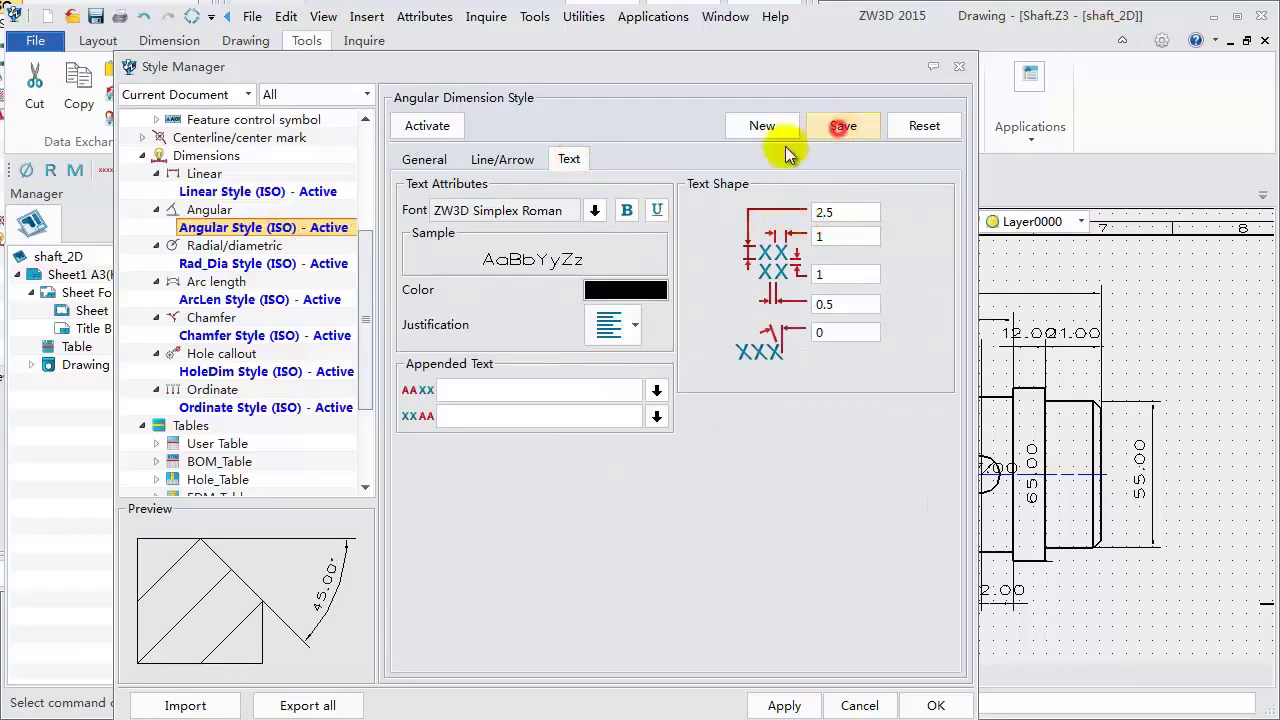
left_click(335, 264)
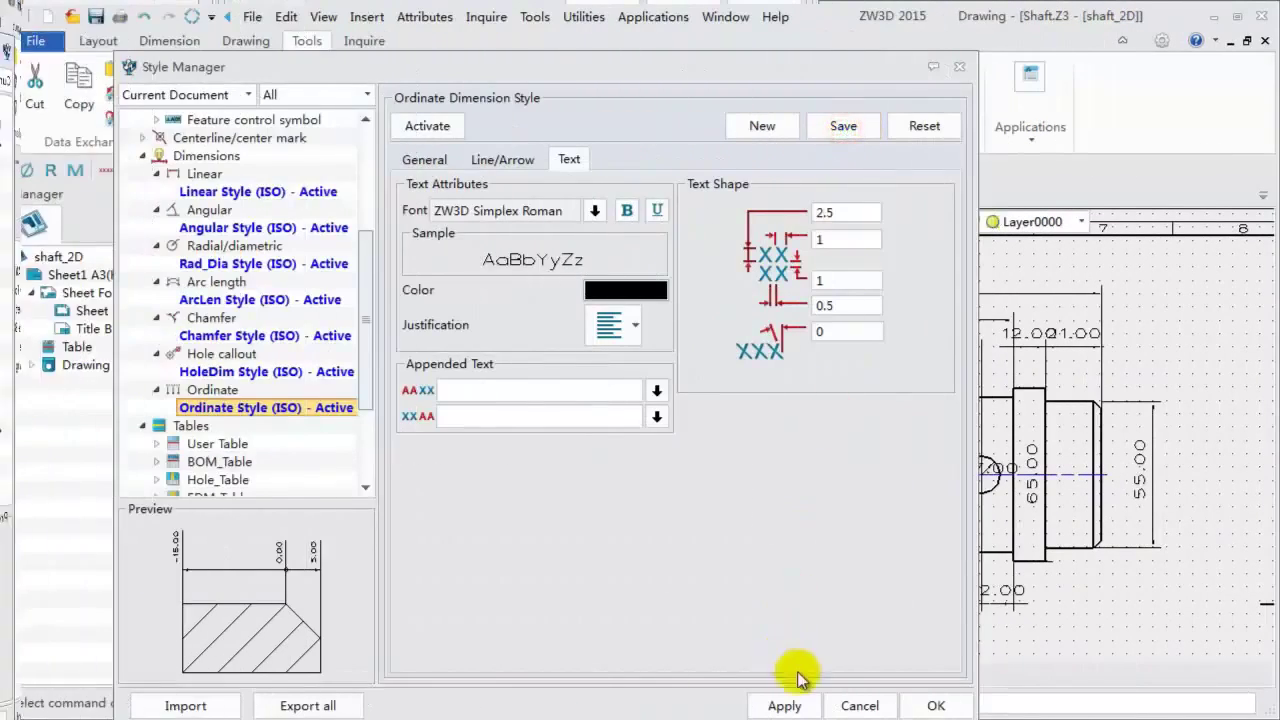
left_click(936, 706)
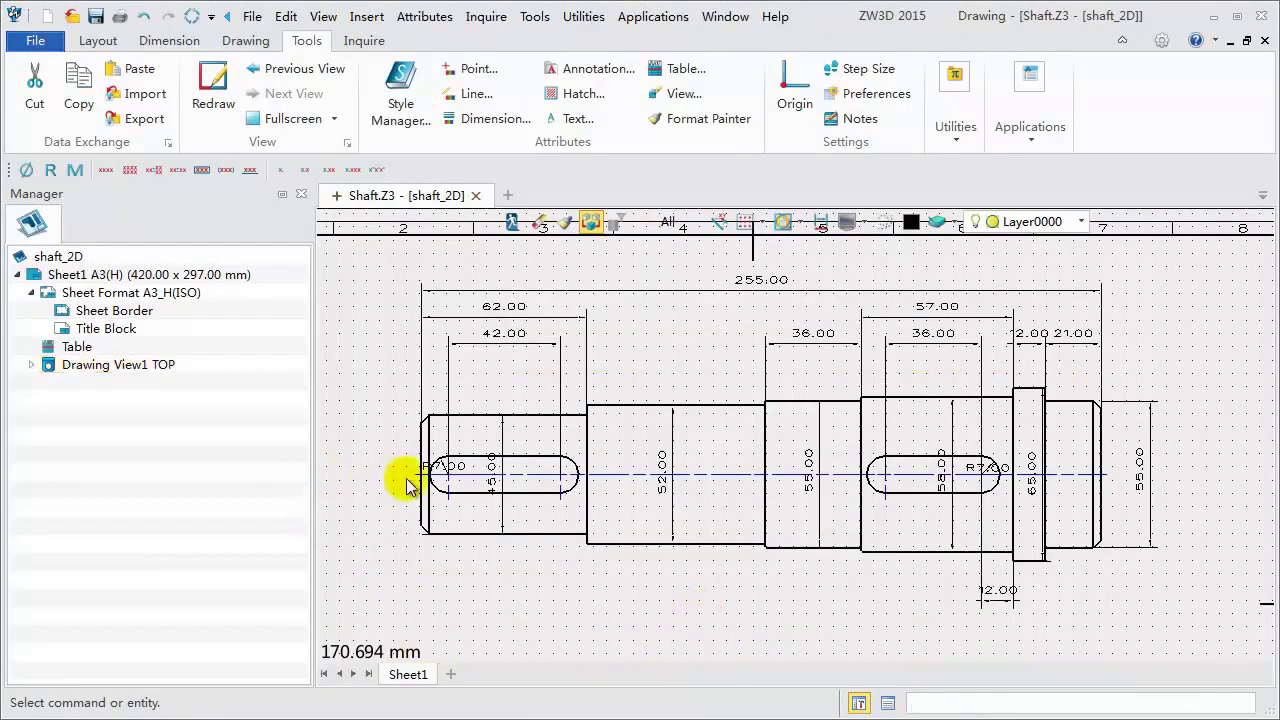
- Give the 45.00 dimension of the shaft's left end section an unequal tolerance of 0.05 upper and 0.03 lower
double_click(506, 444)
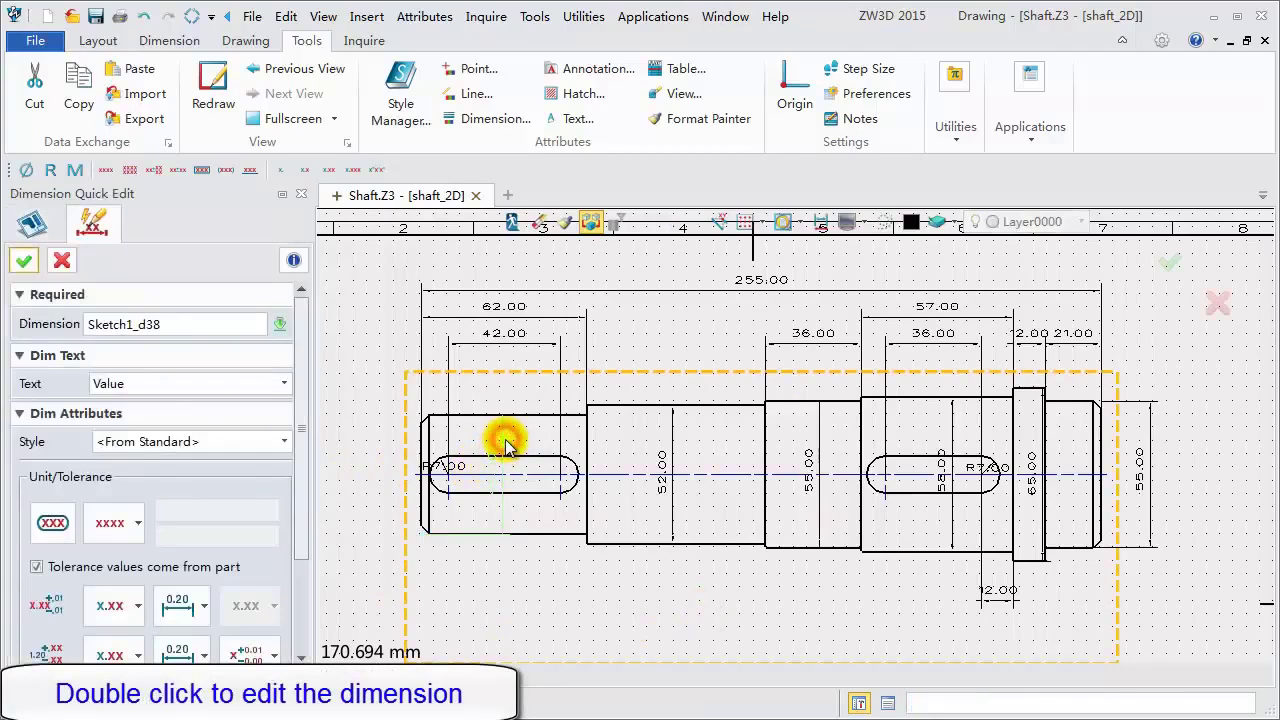
left_click(135, 526)
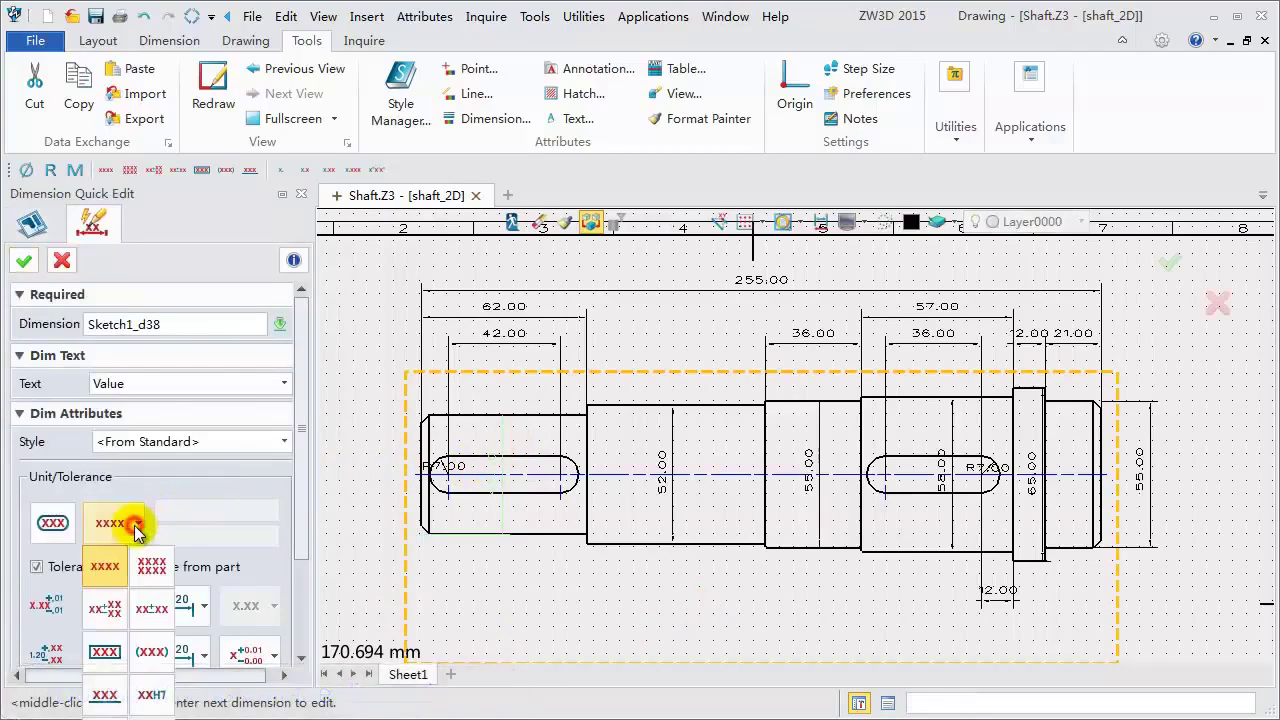
left_click(105, 607)
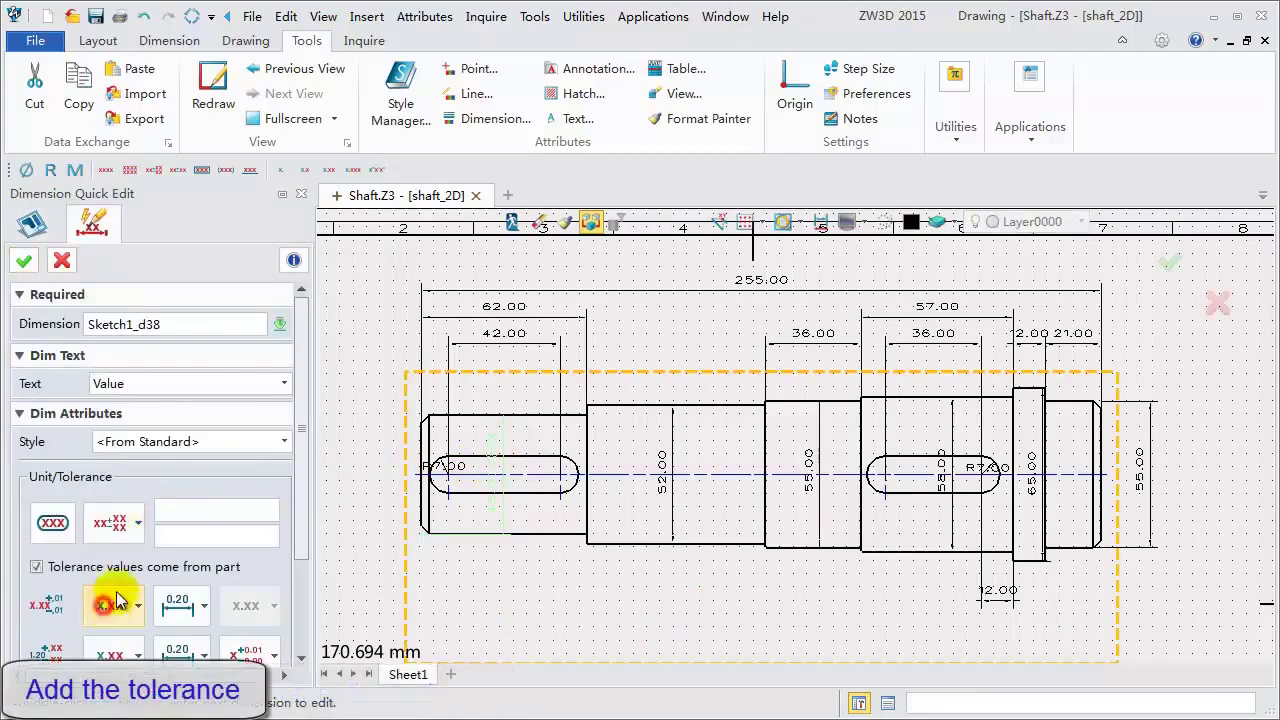
left_click(211, 514)
type("0.05")
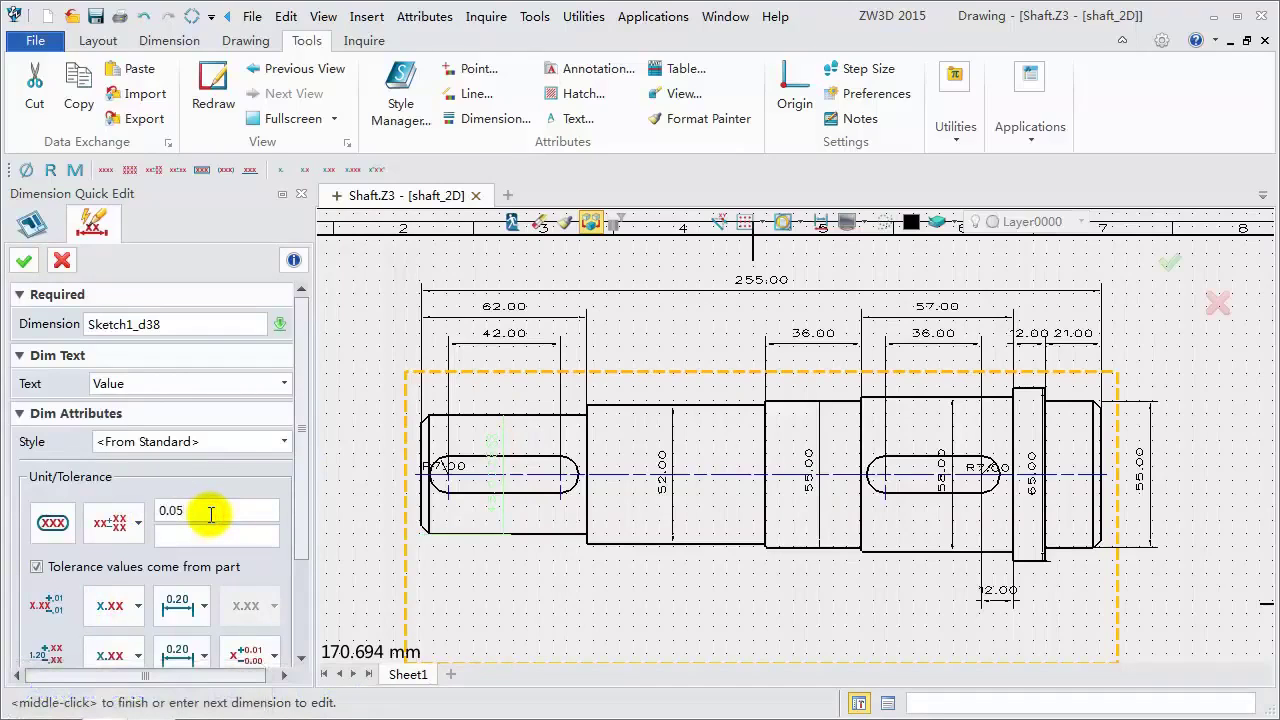
left_click(201, 537)
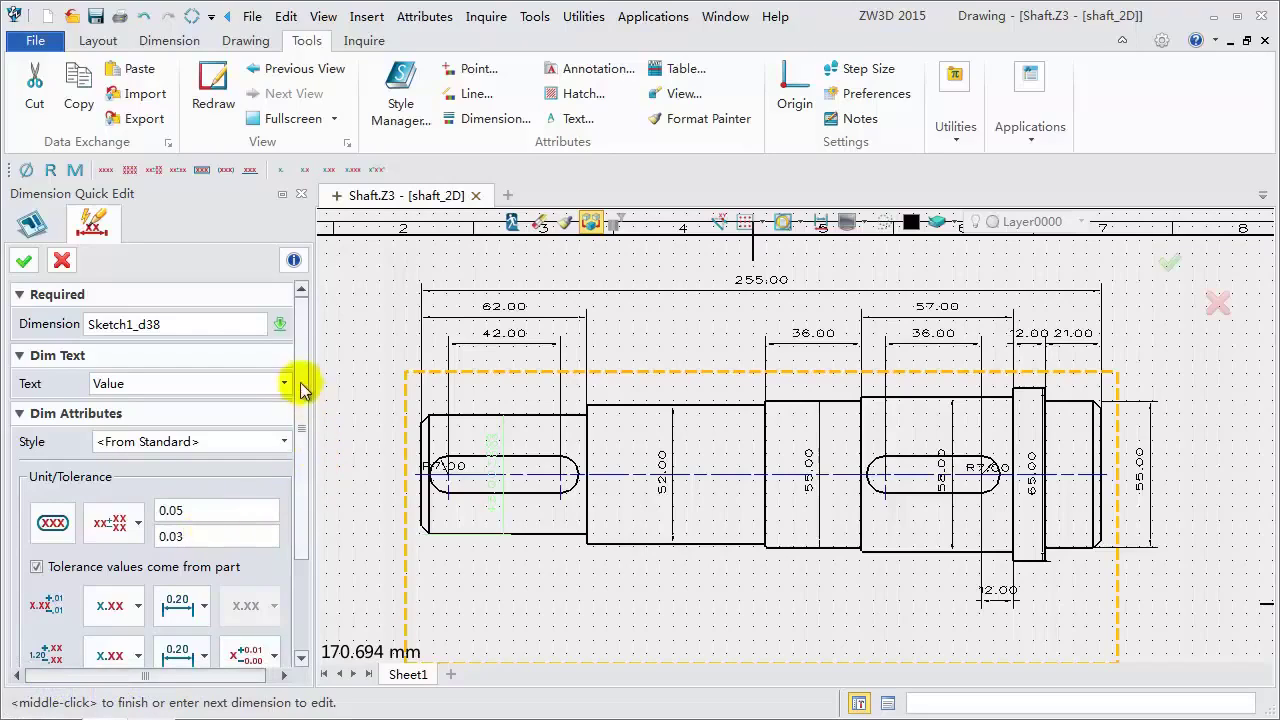
- Prefix the left end section's 45.00 dimension with the diameter symbol and finish the dimension quick edit
left_click_drag(300, 393, 307, 548)
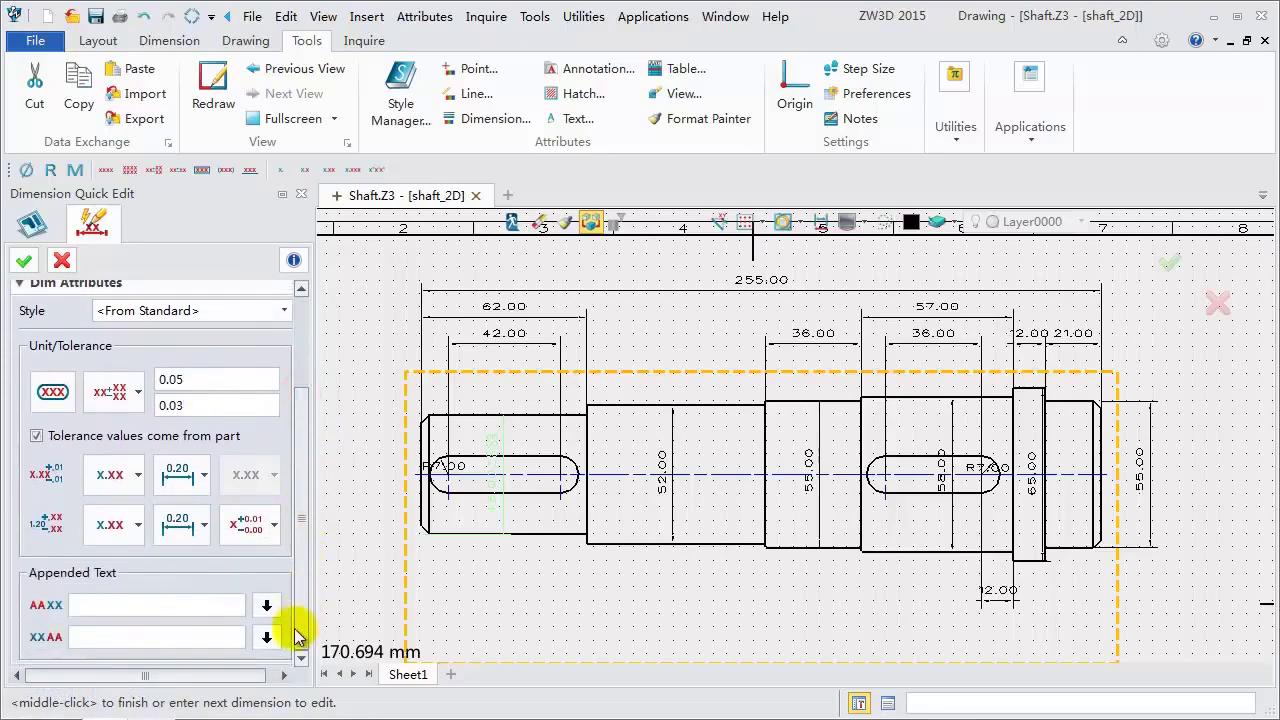
left_click(267, 605)
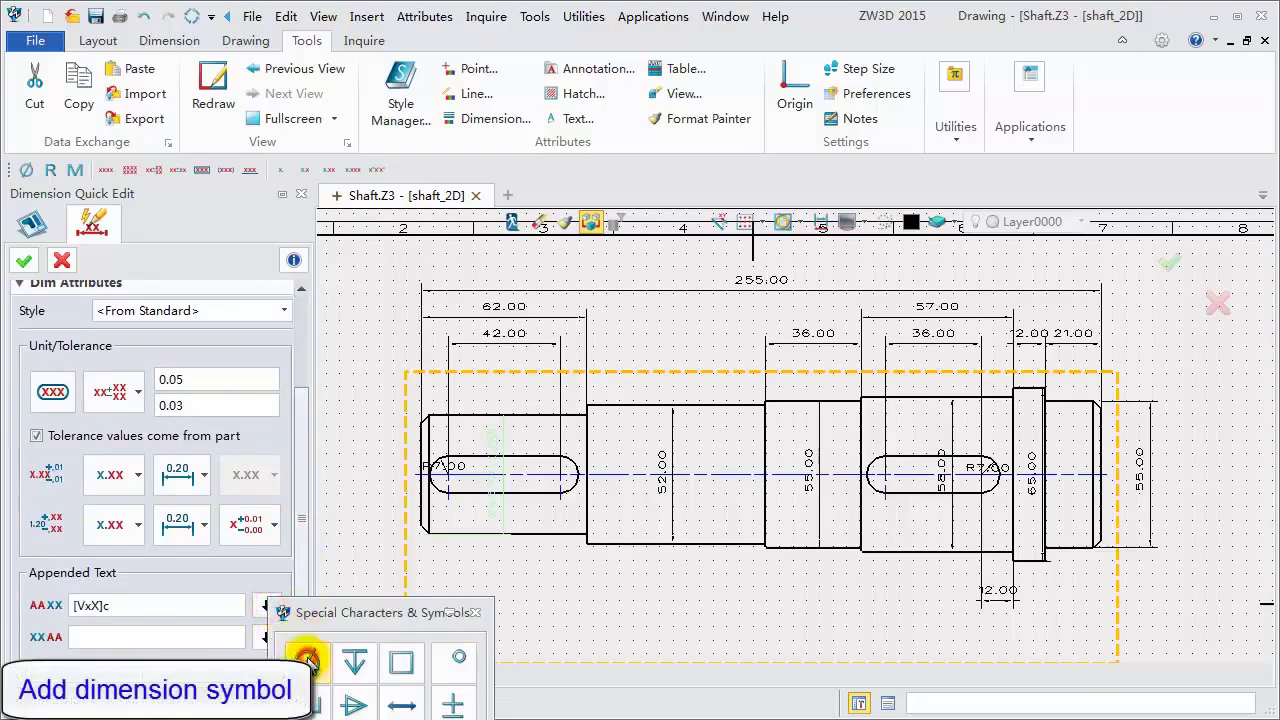
left_click(475, 612)
left_click(24, 260)
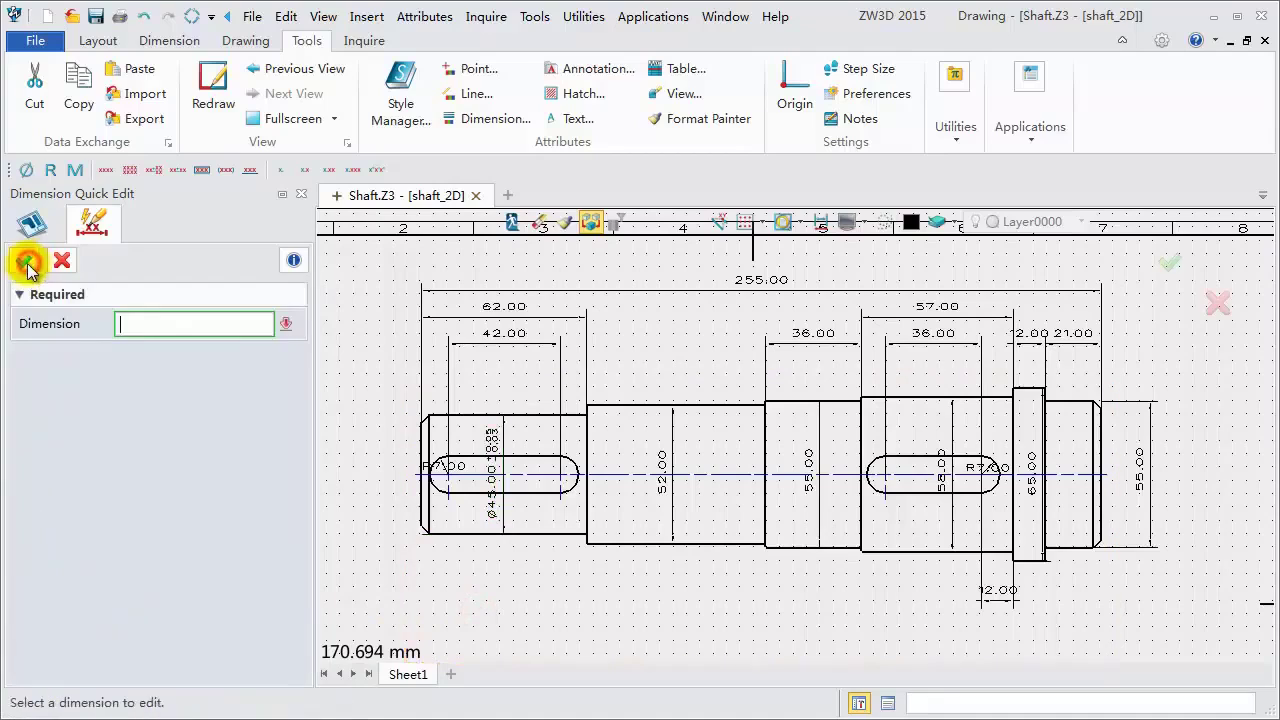
left_click(61, 262)
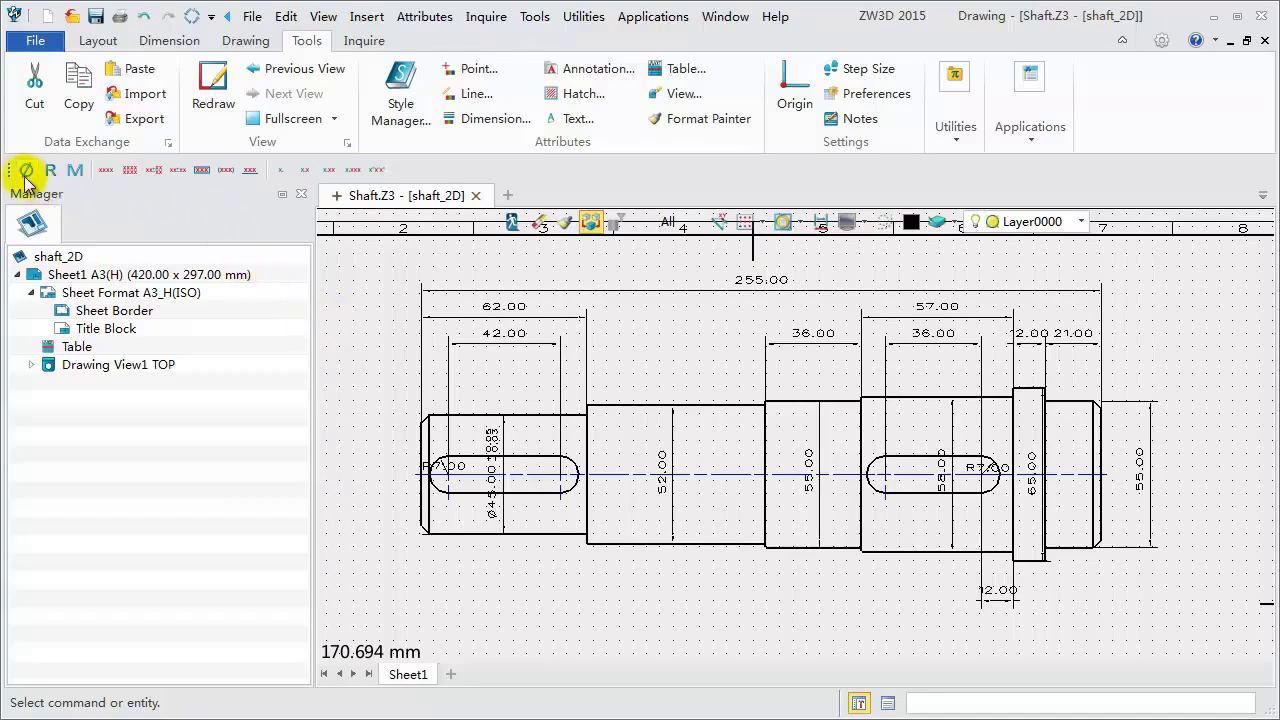
right_click(1085, 77)
mouse_move(1090, 153)
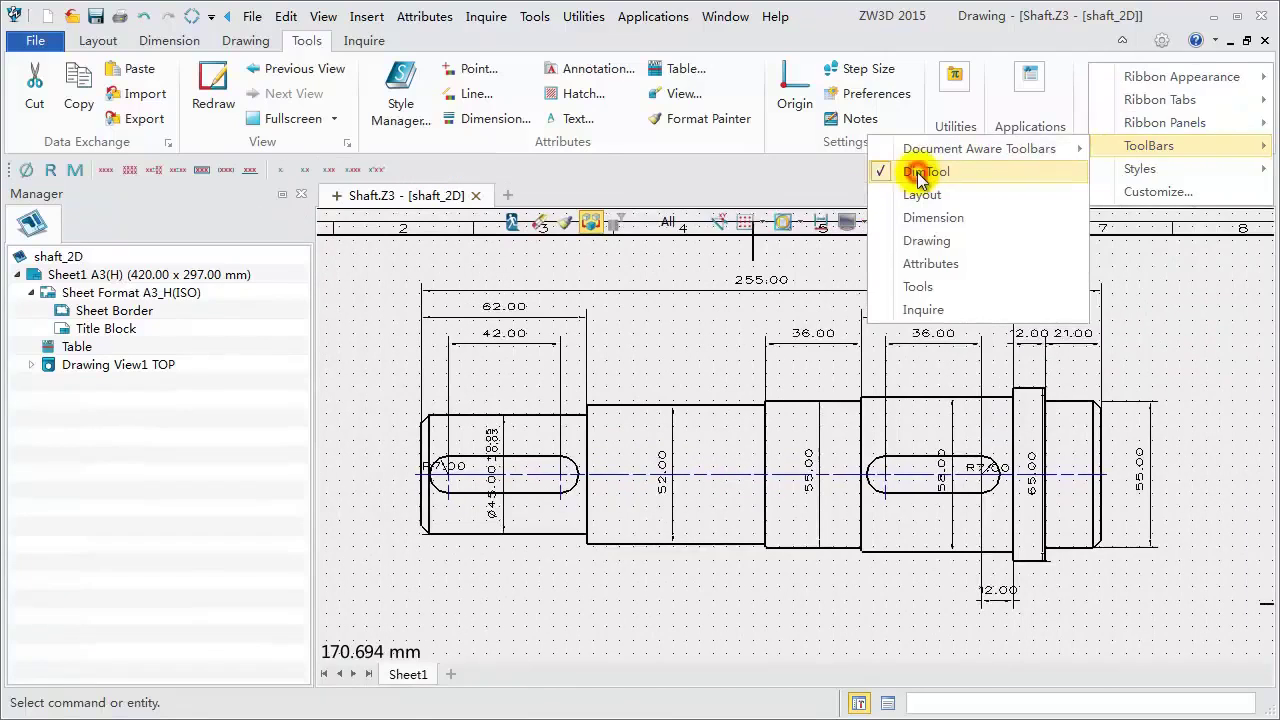
left_click(1140, 275)
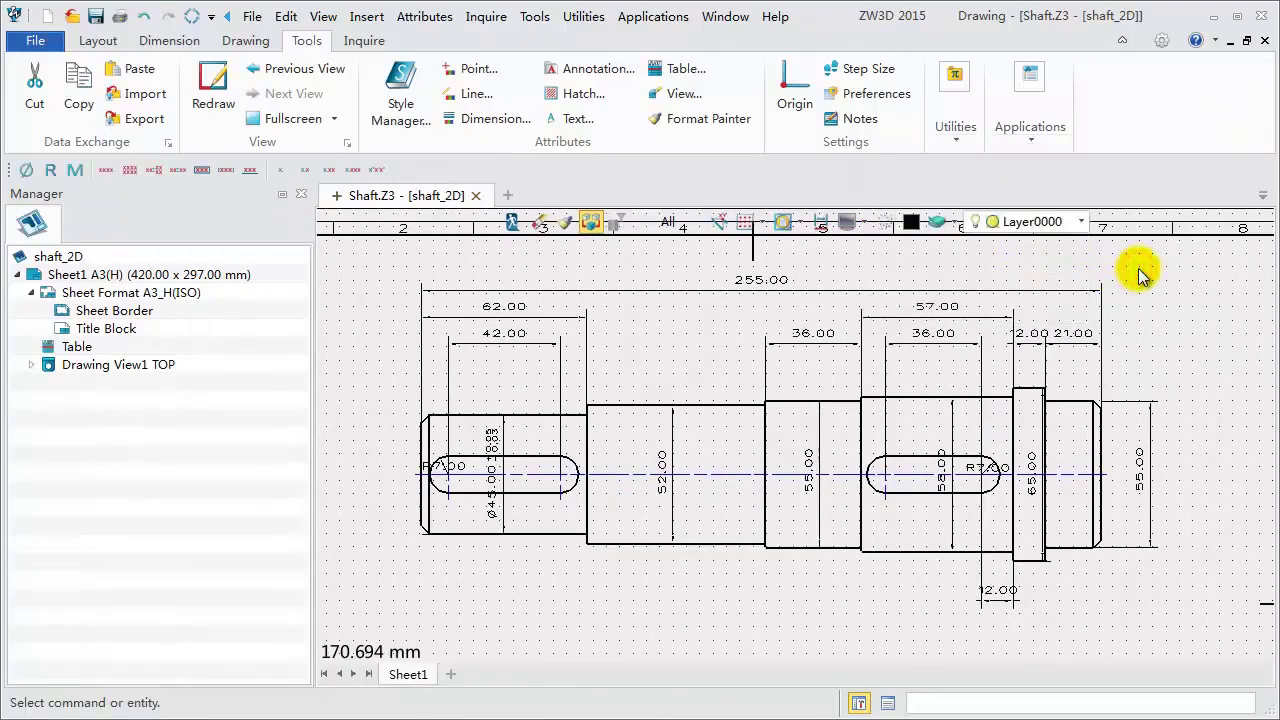
- Add the diameter symbol to the 52.00 dimension and the 55.00 dimension of the shaft's middle sections
left_click(666, 452)
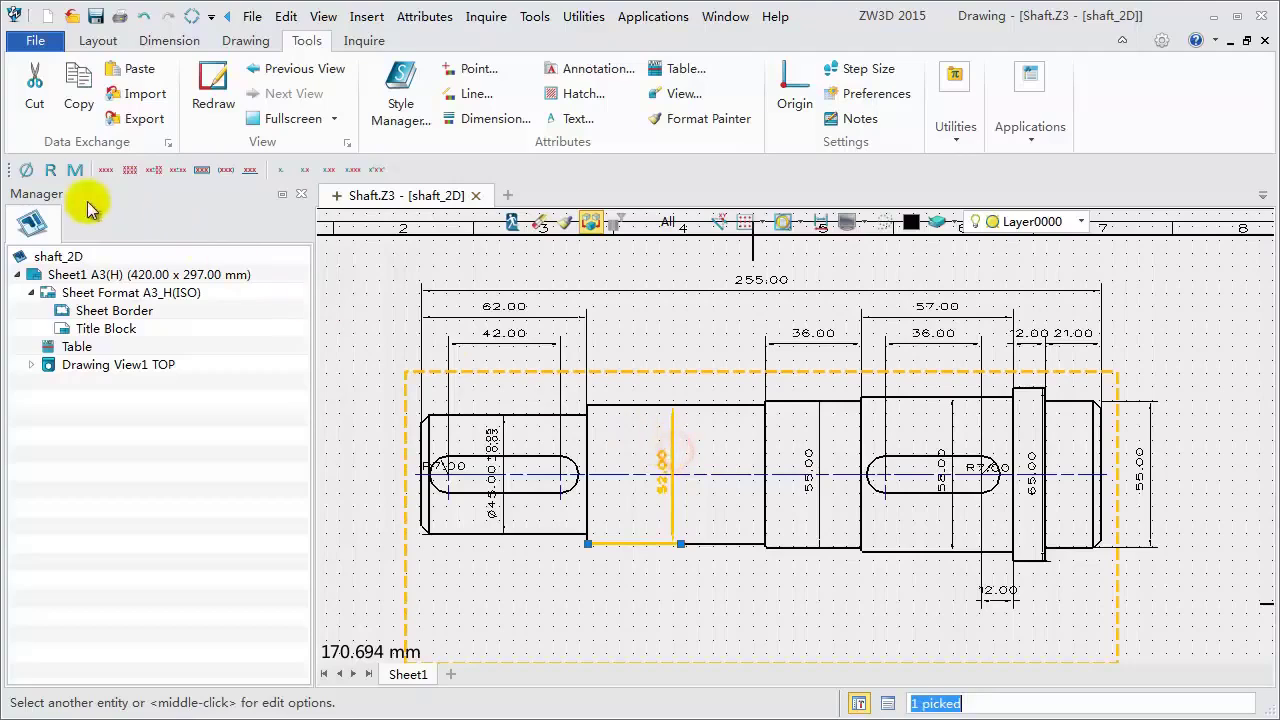
left_click(24, 172)
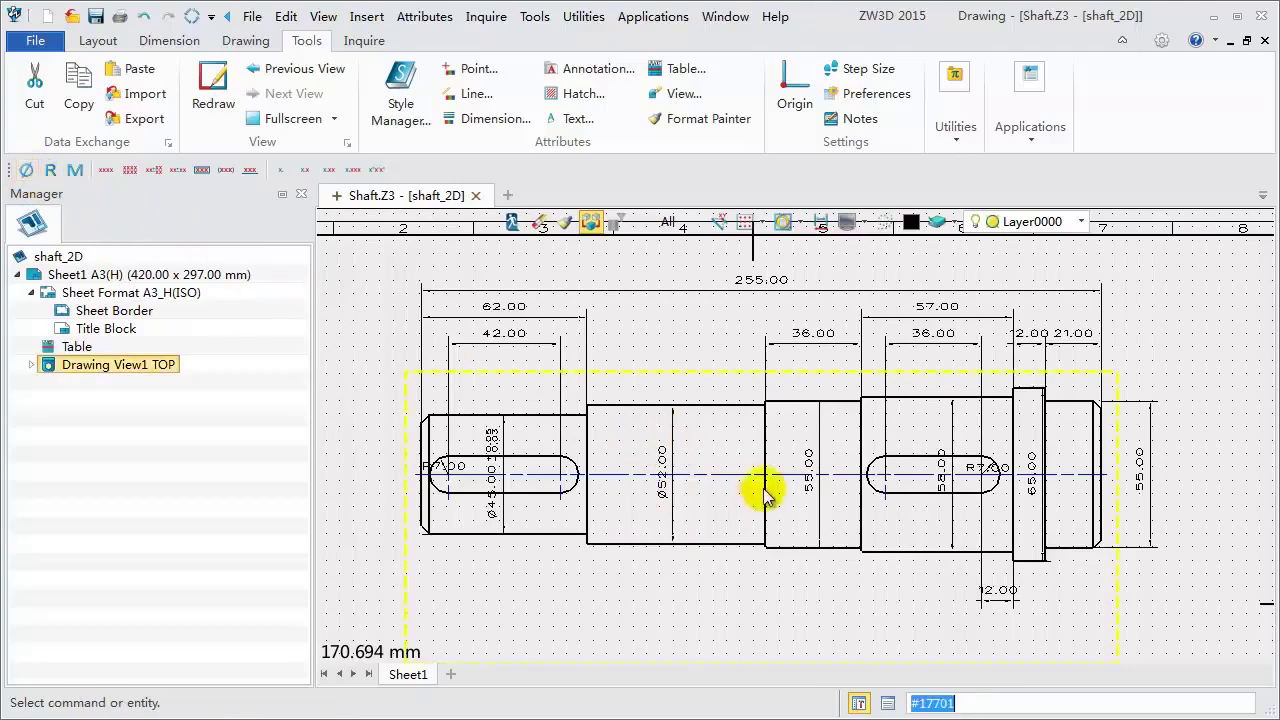
left_click(816, 441)
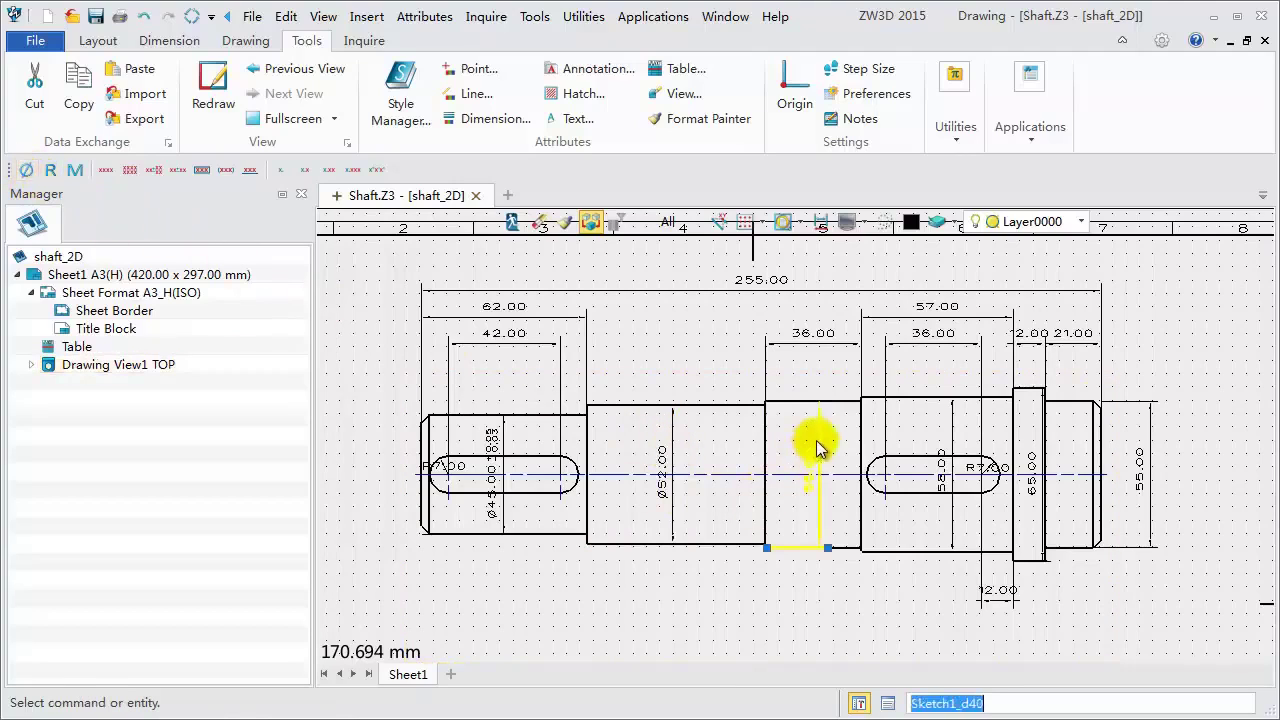
left_click(24, 172)
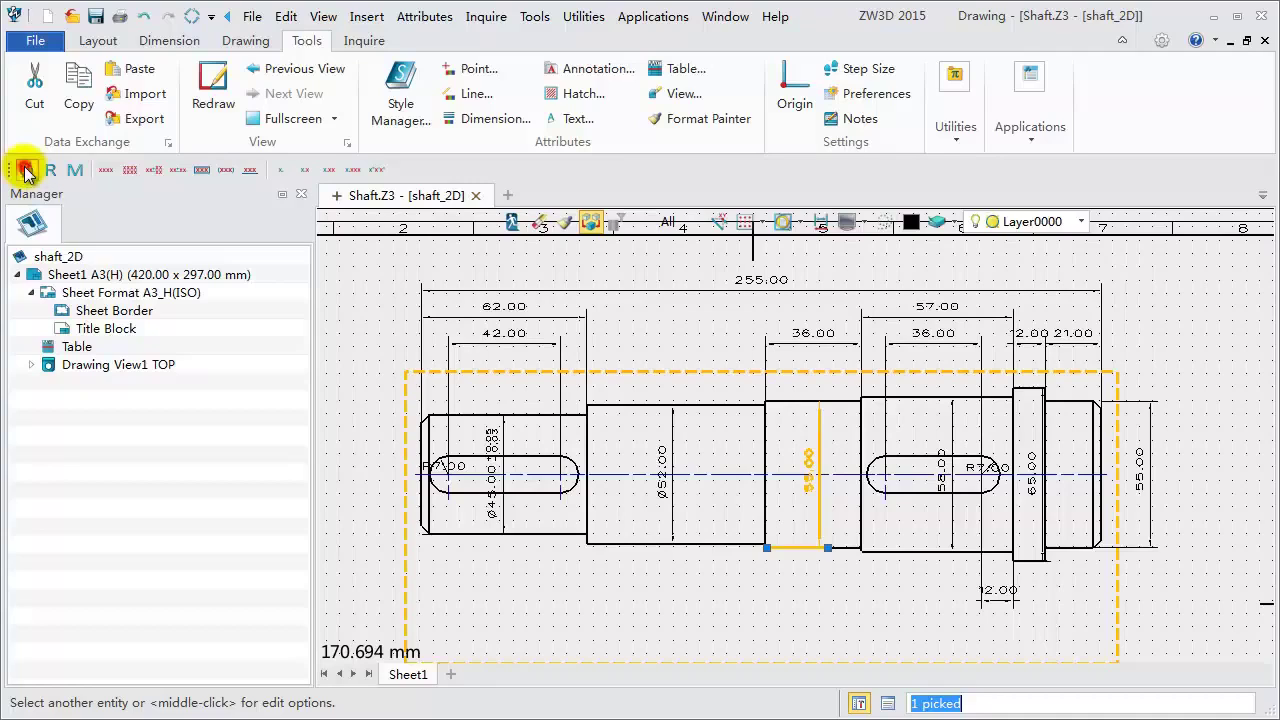
- Apply an unequal tolerance of 0.01 upper and 0.02 lower to the middle section's 55.00 diameter dimension
left_click(154, 172)
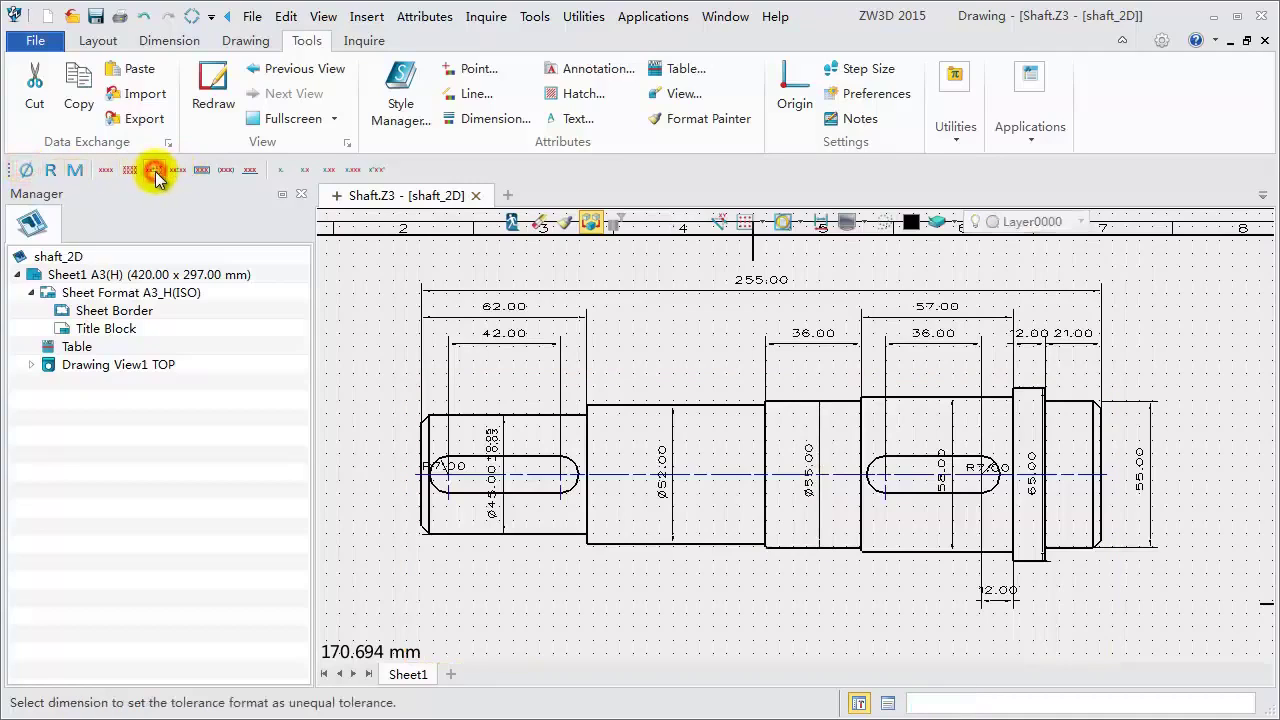
left_click(818, 447)
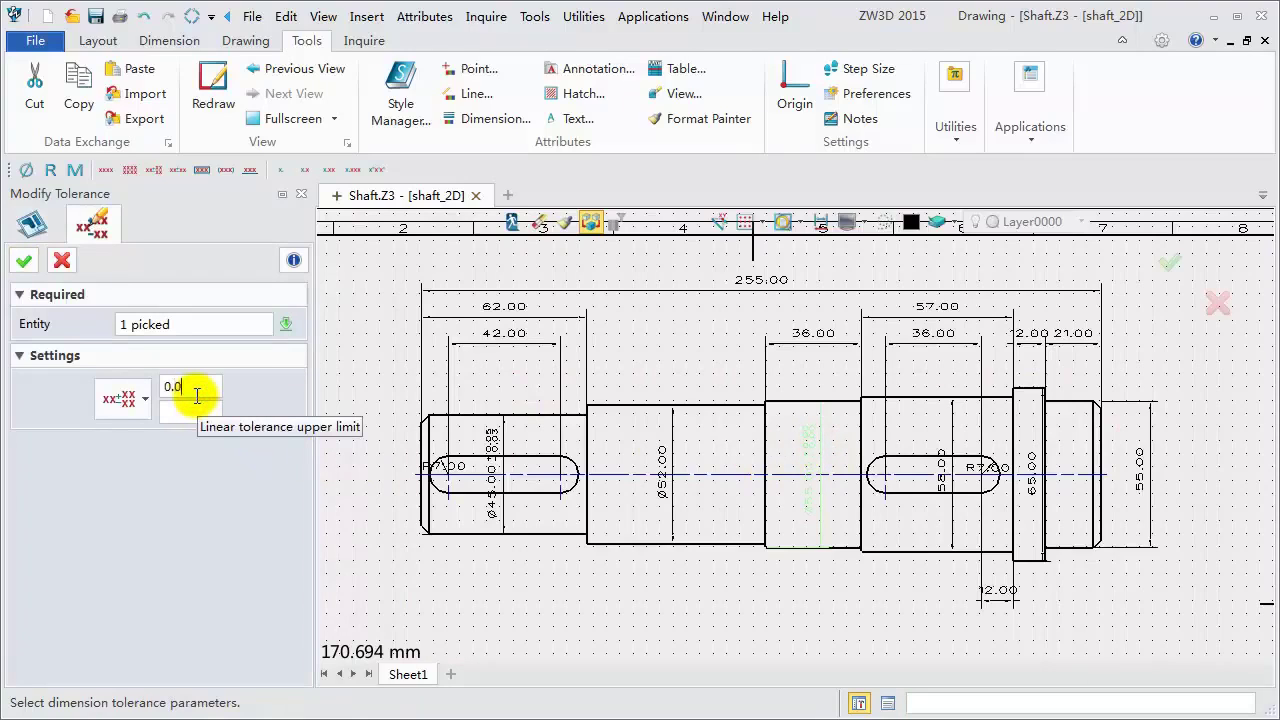
left_click(191, 410)
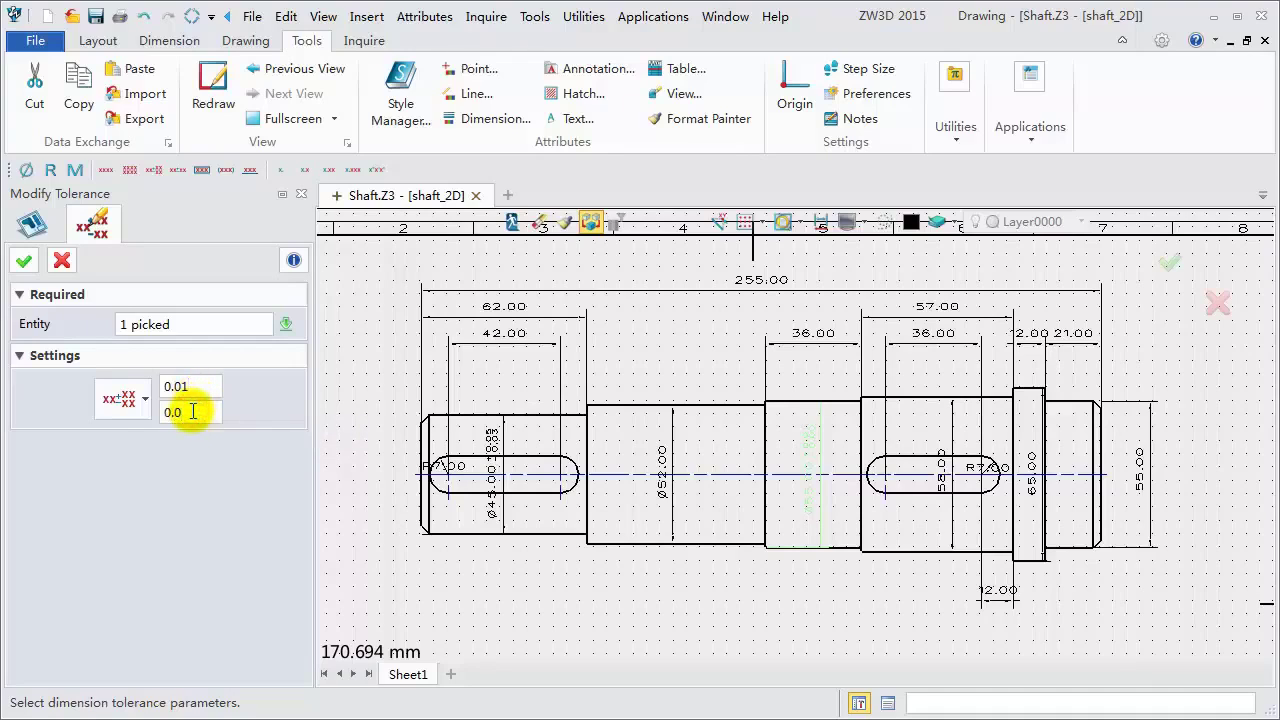
left_click(24, 260)
- Add diameter symbols to the 58.00, 65.00 and right end 55.00 dimensions, with unequal tolerances on the 58.00 and right end 55.00 dimensions
left_click(955, 437)
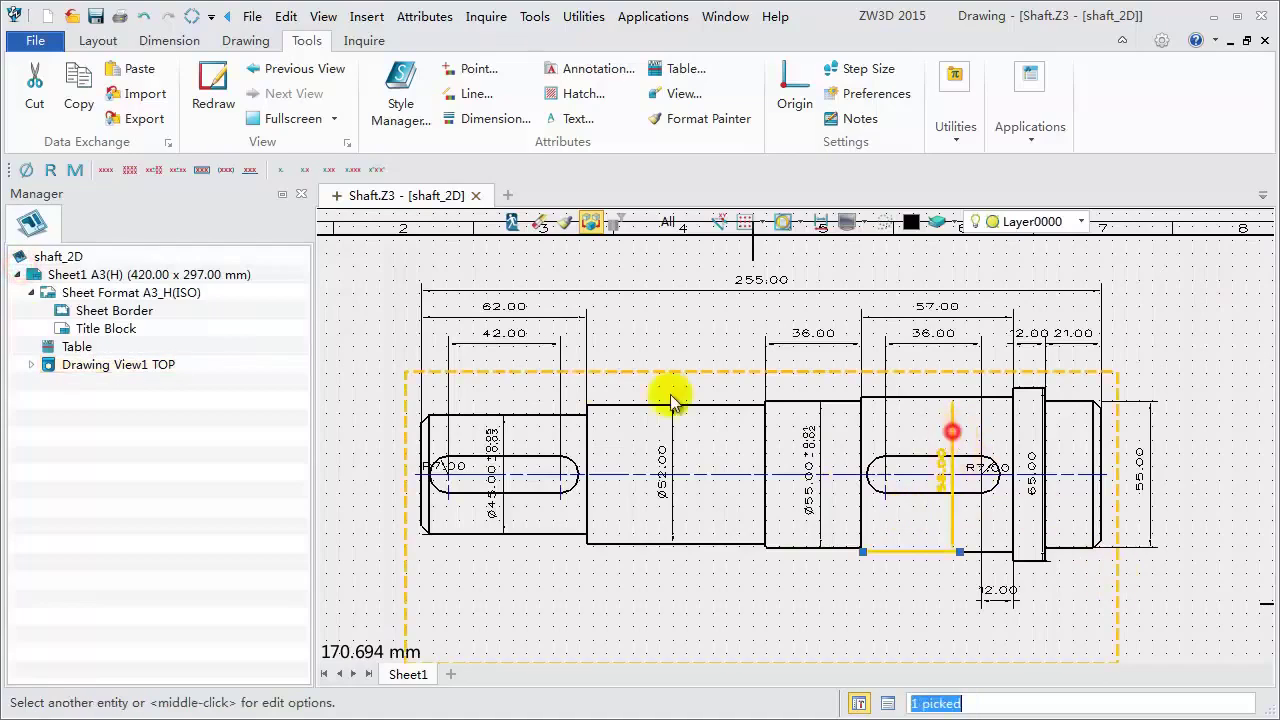
left_click(24, 169)
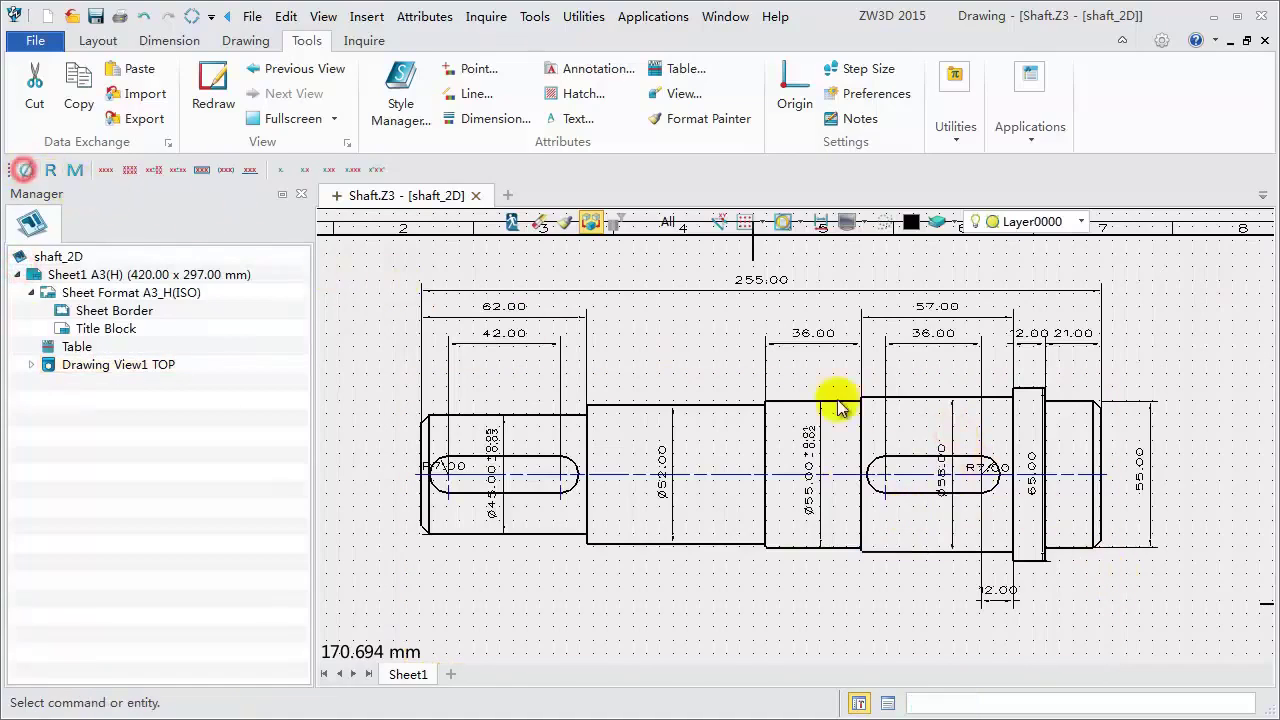
left_click(1046, 455)
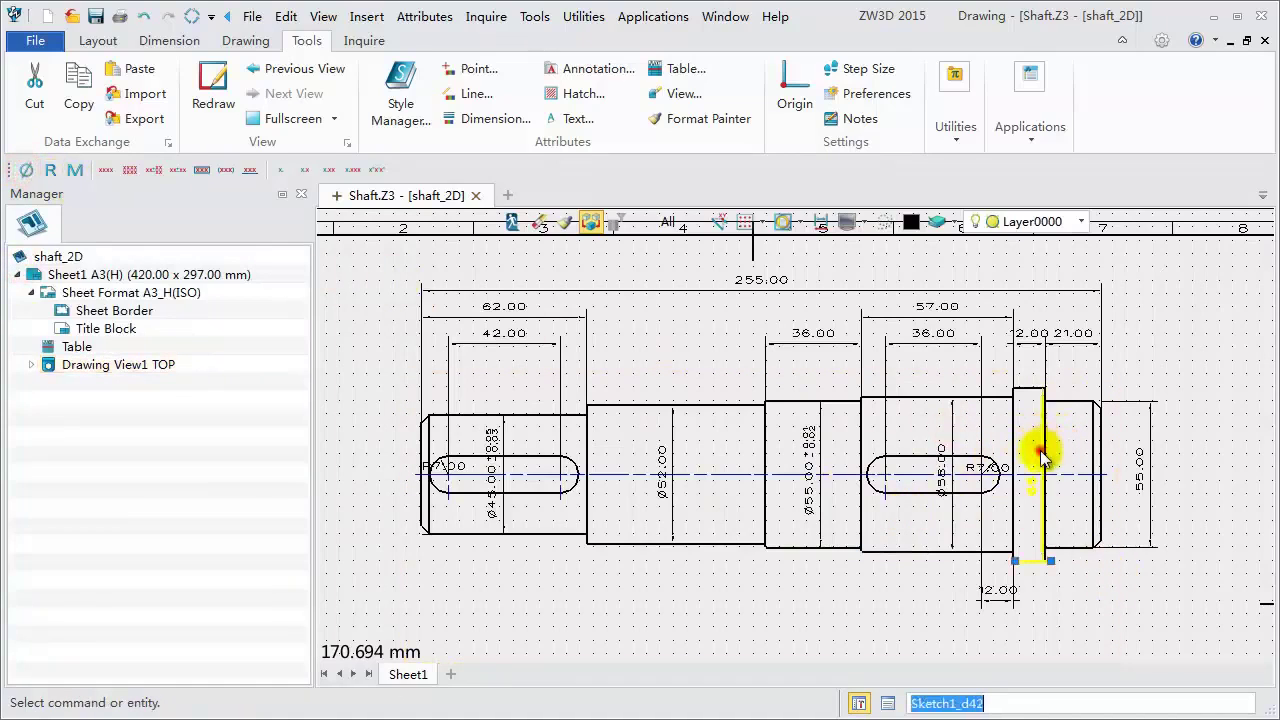
left_click(26, 169)
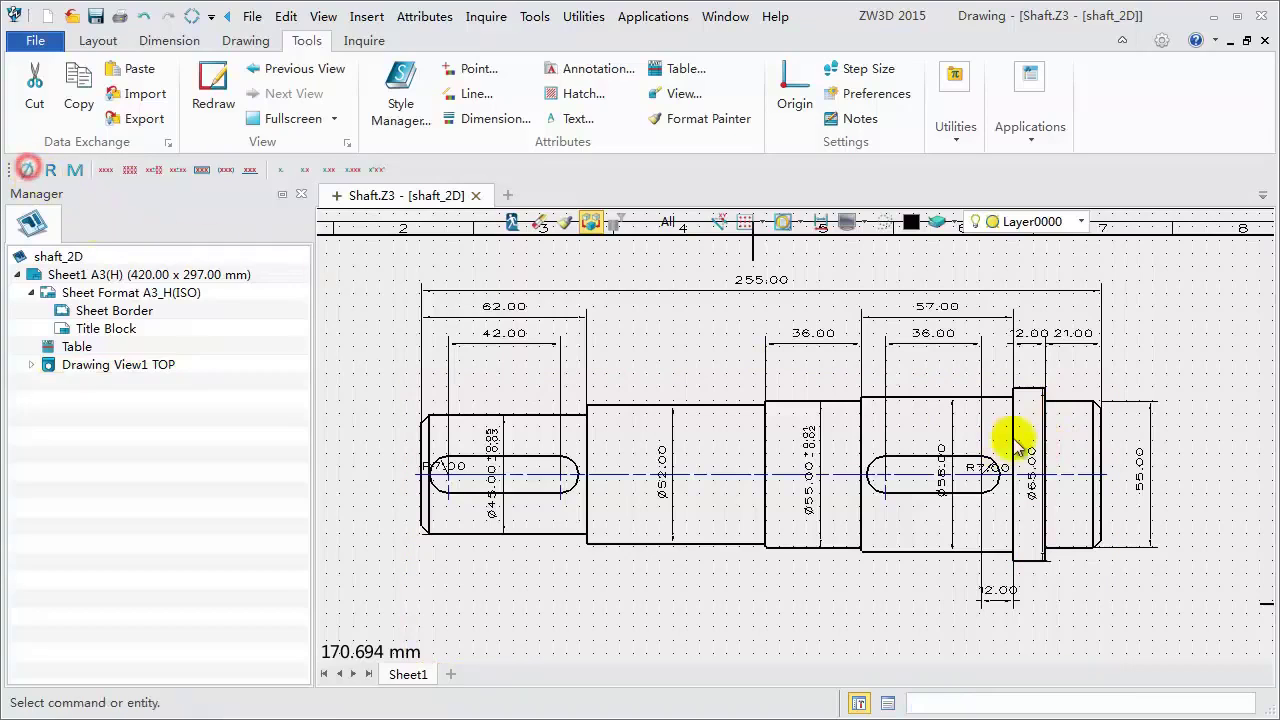
left_click(1140, 455)
left_click(26, 170)
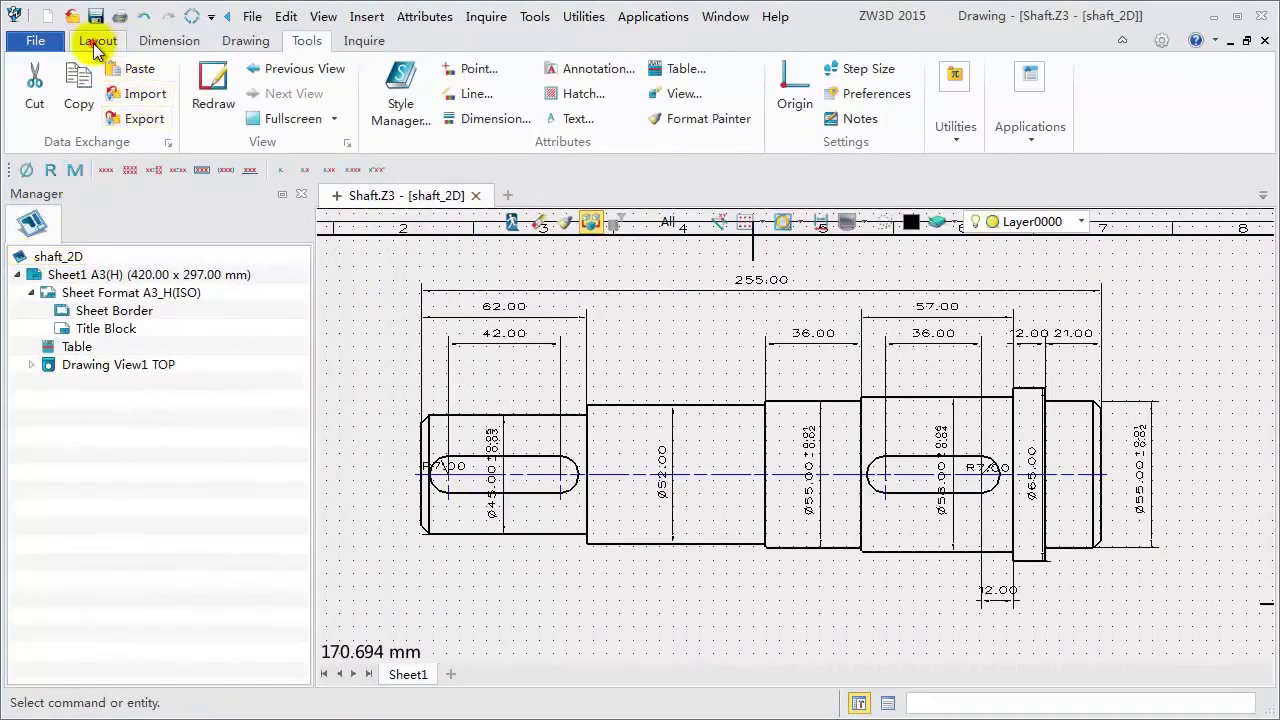
- Add a datum feature labelled S to the upper edge of the shaft's right end section
left_click(95, 44)
left_click(176, 42)
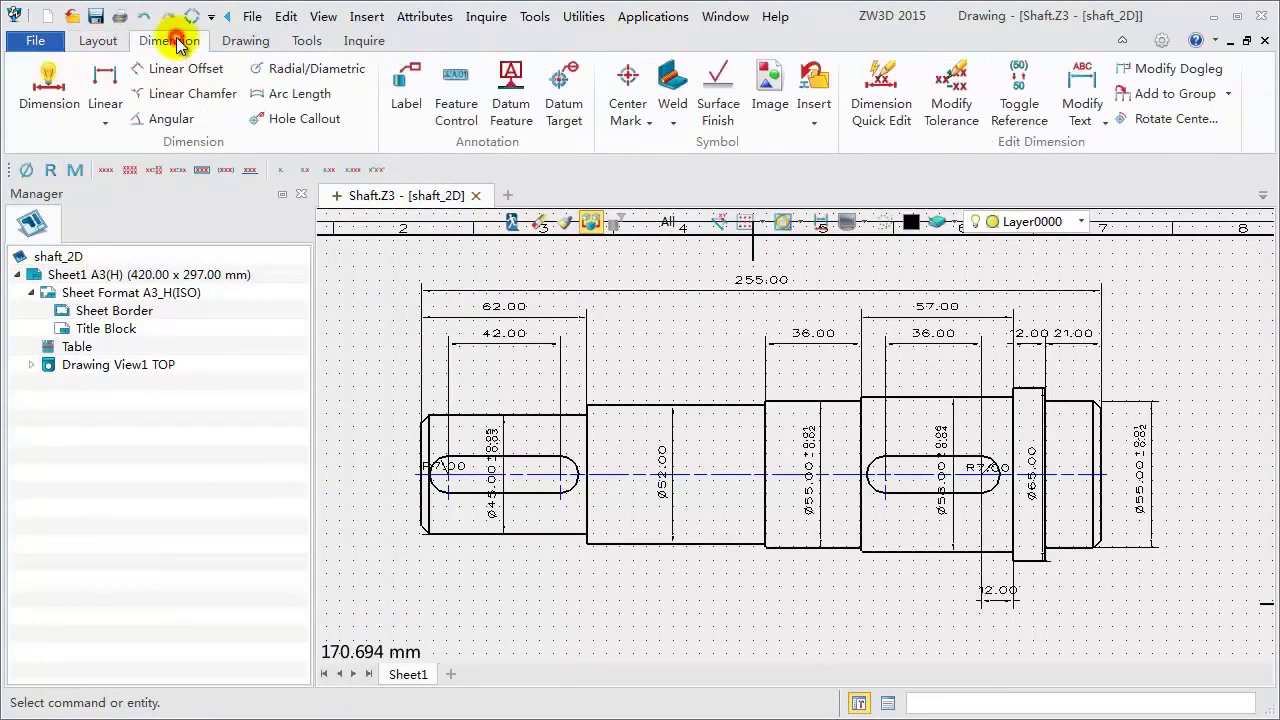
left_click(510, 105)
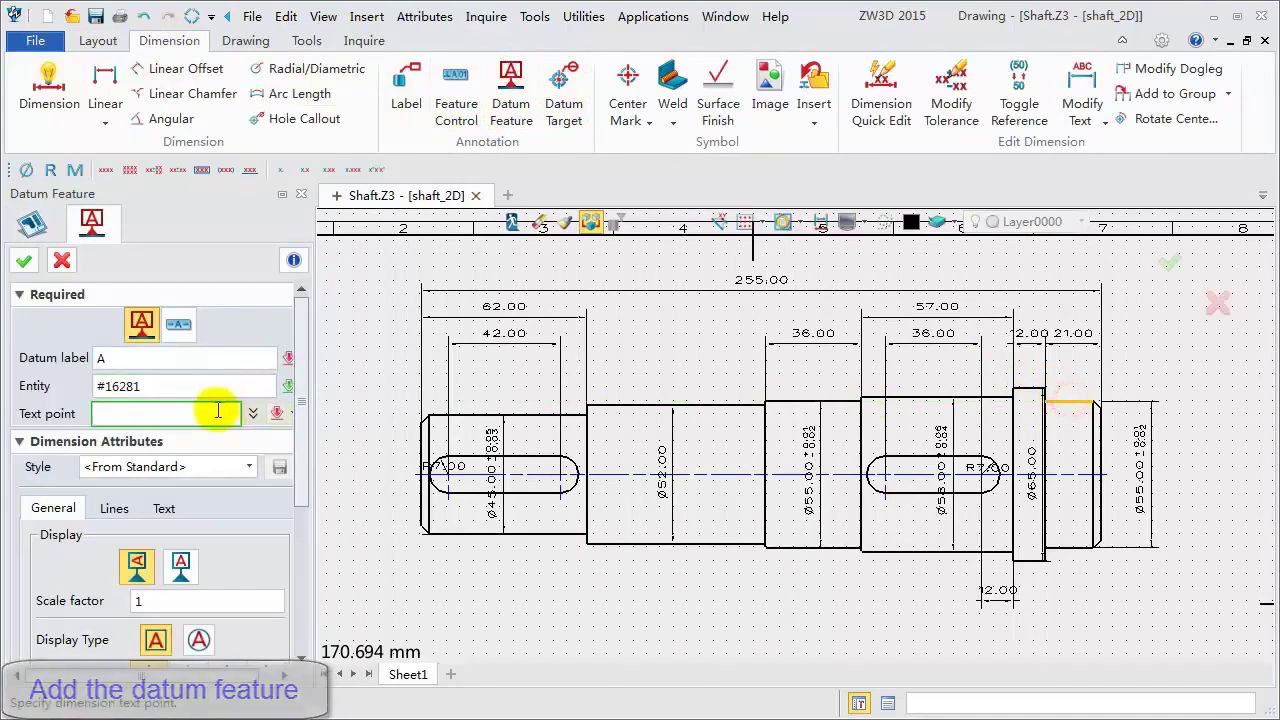
left_click(1071, 376)
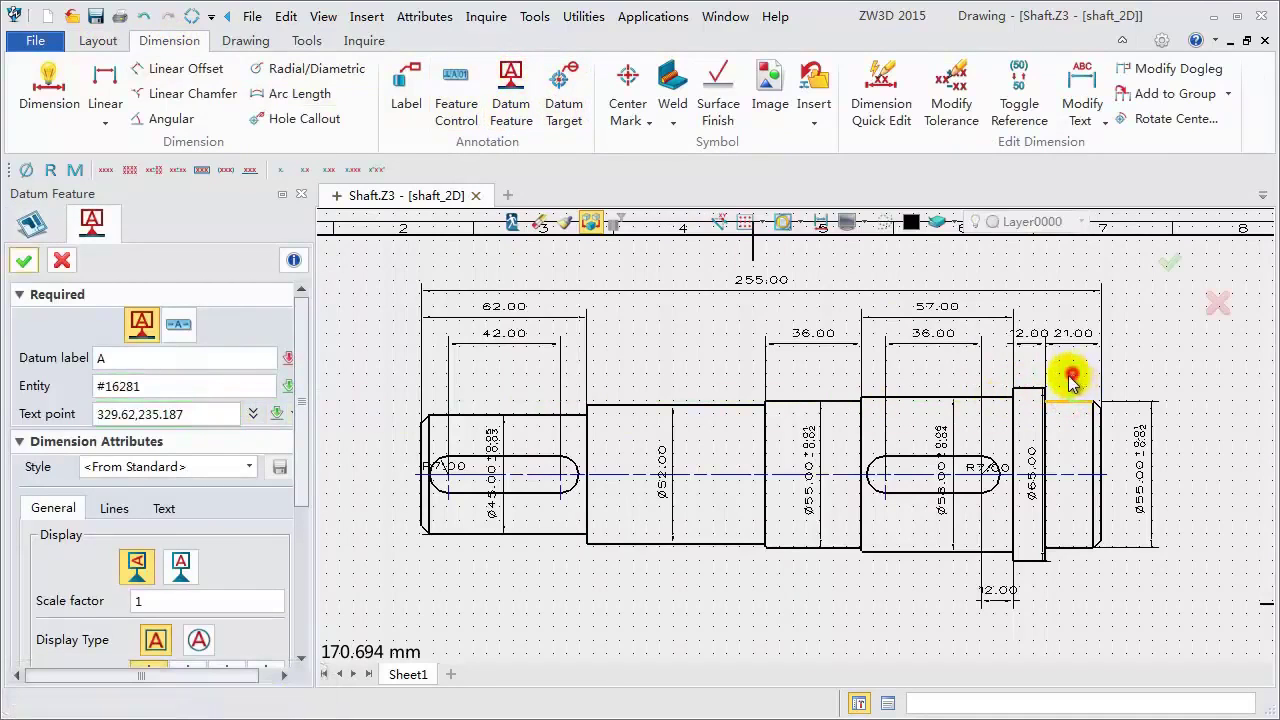
left_click(133, 360)
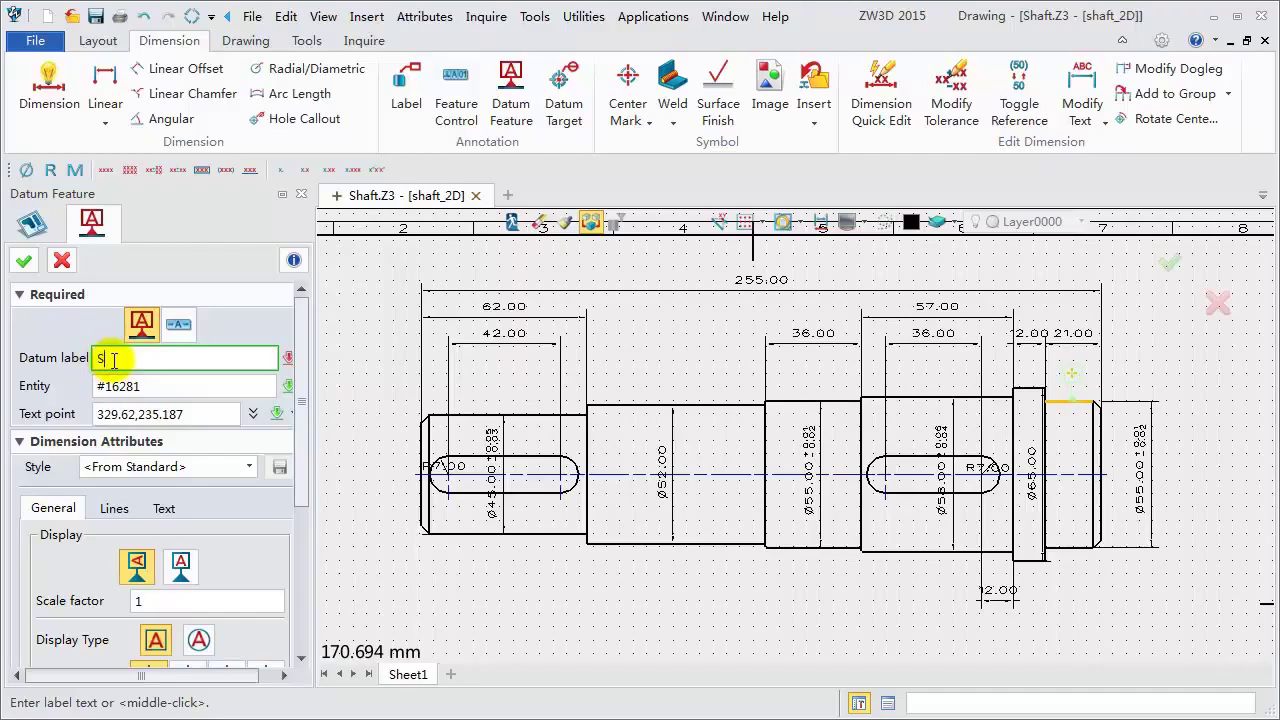
left_click(23, 260)
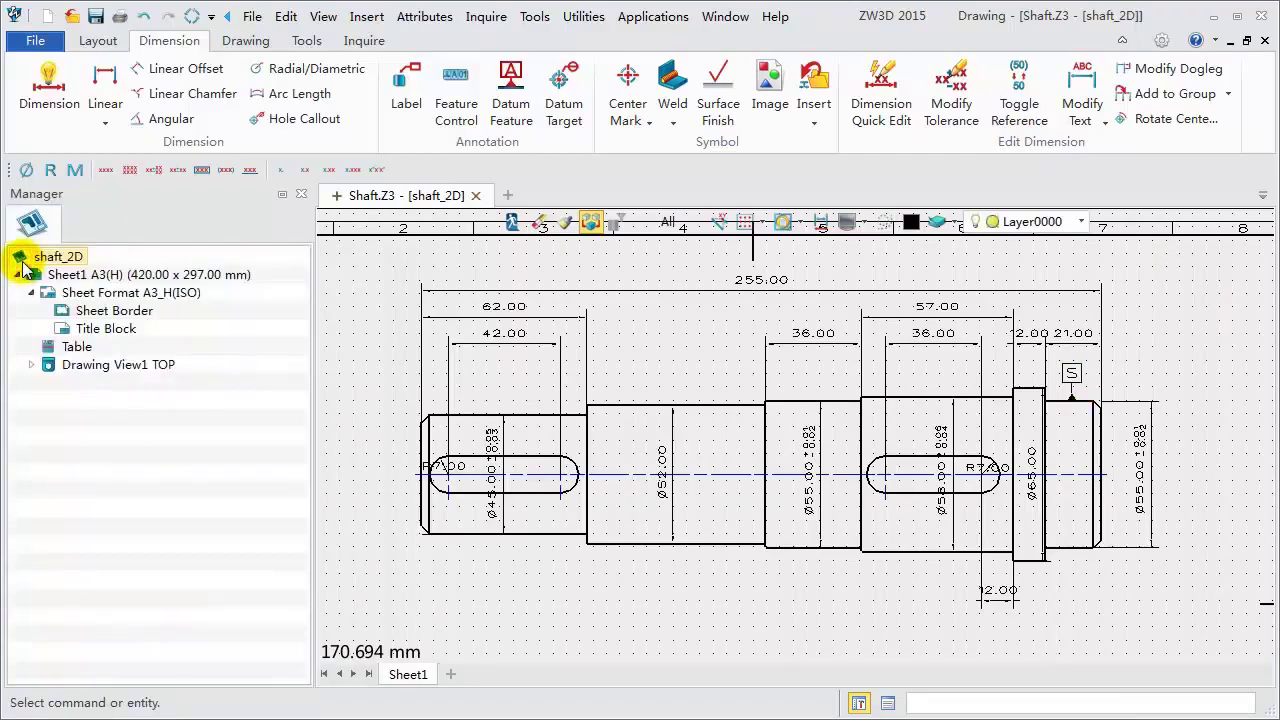
- Compose a two-row feature control symbol with a circularity tolerance of 0.01 and a cylindricity tolerance of 0.01
left_click(458, 86)
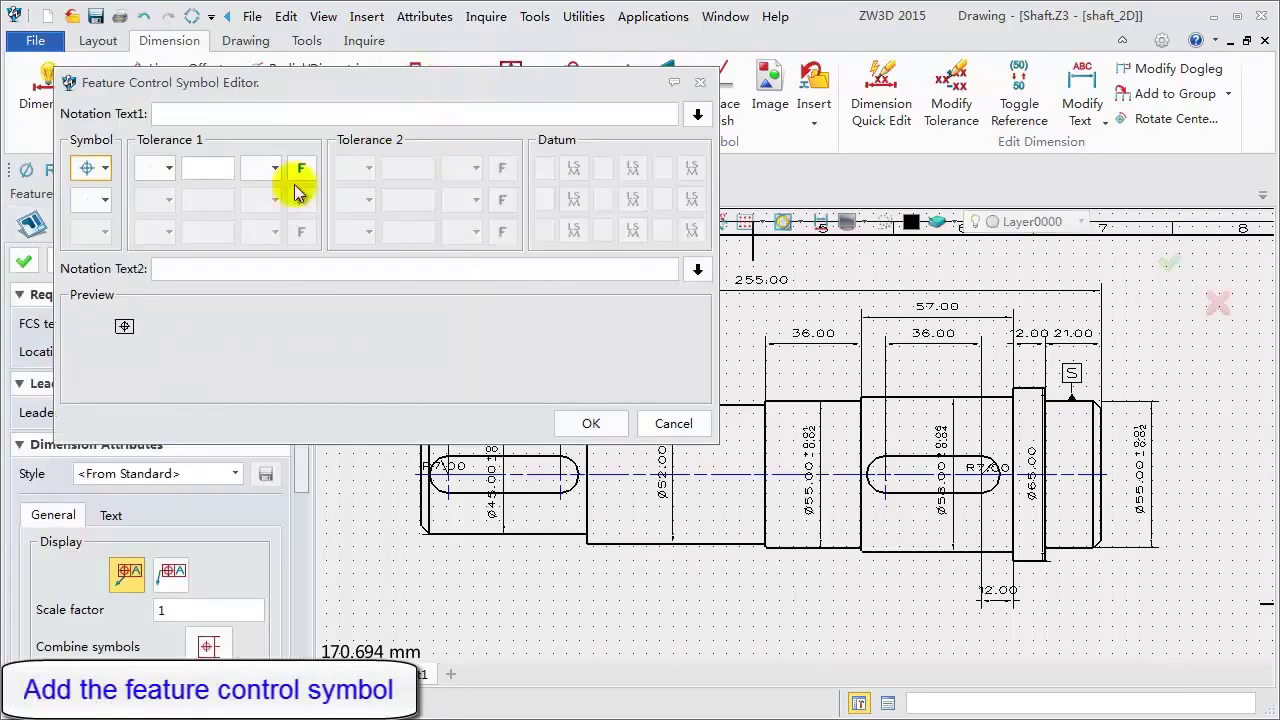
left_click(92, 172)
left_click(84, 220)
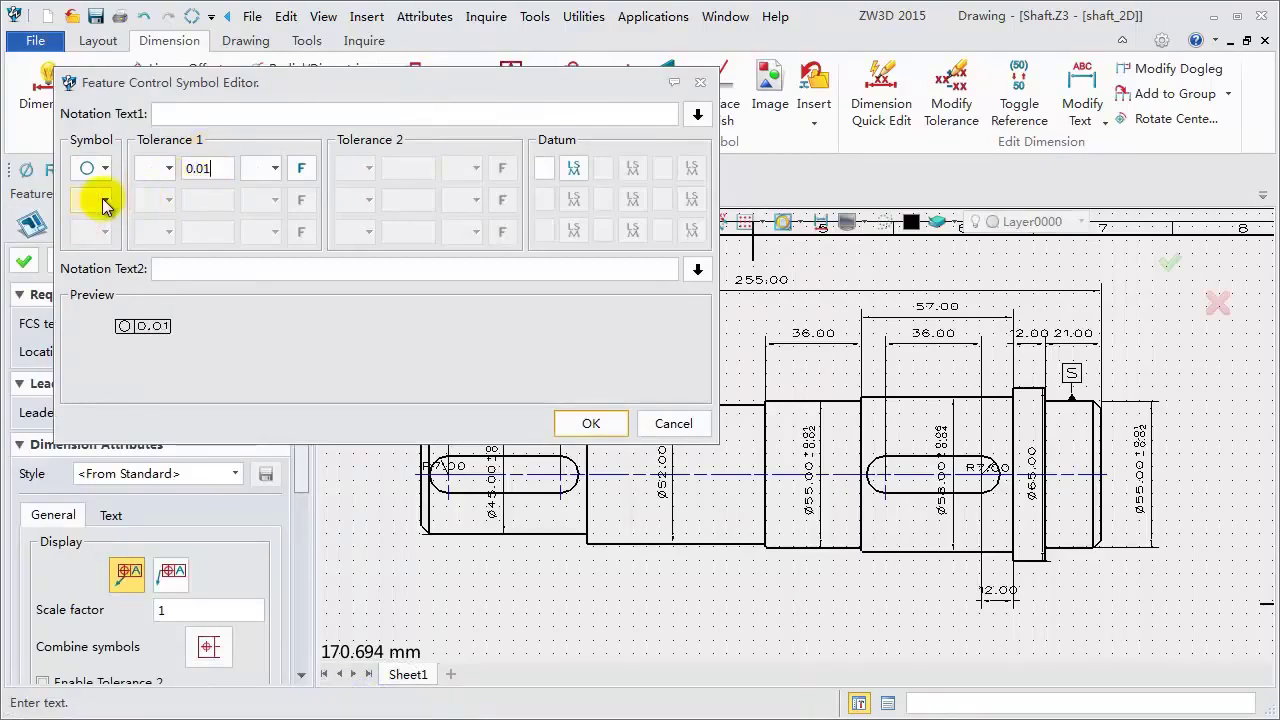
left_click(106, 201)
left_click(114, 277)
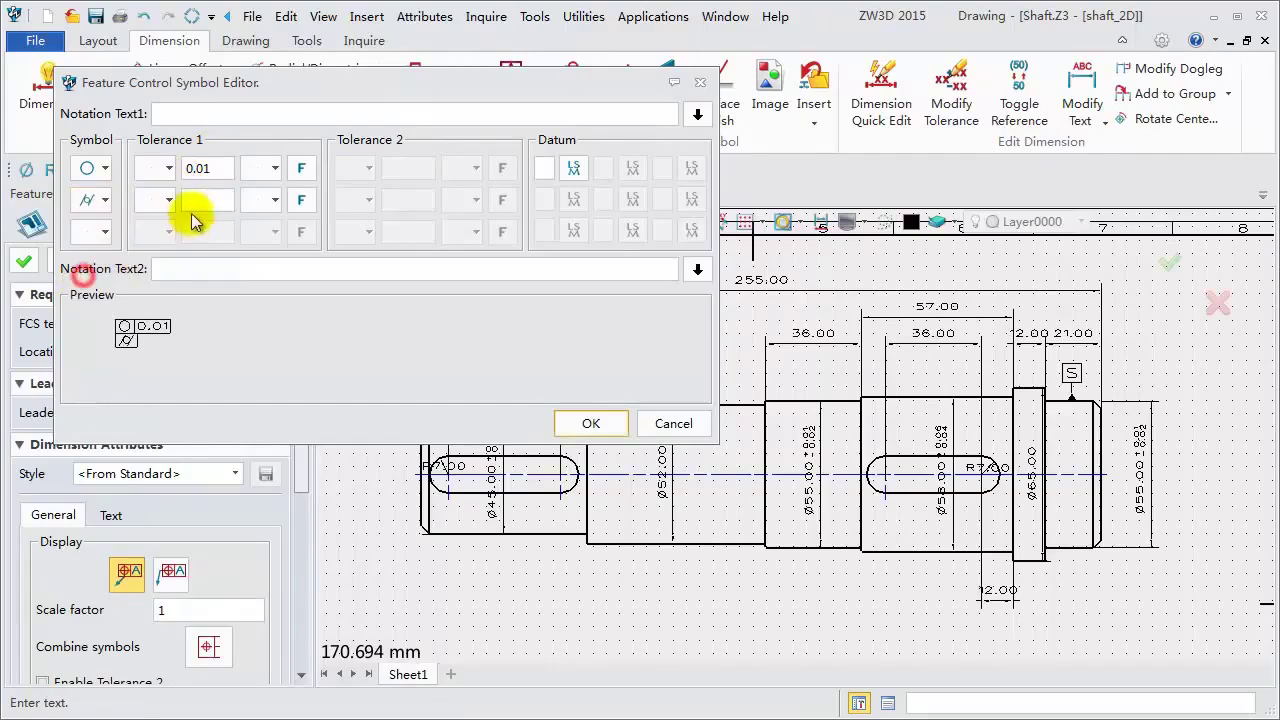
left_click(203, 195)
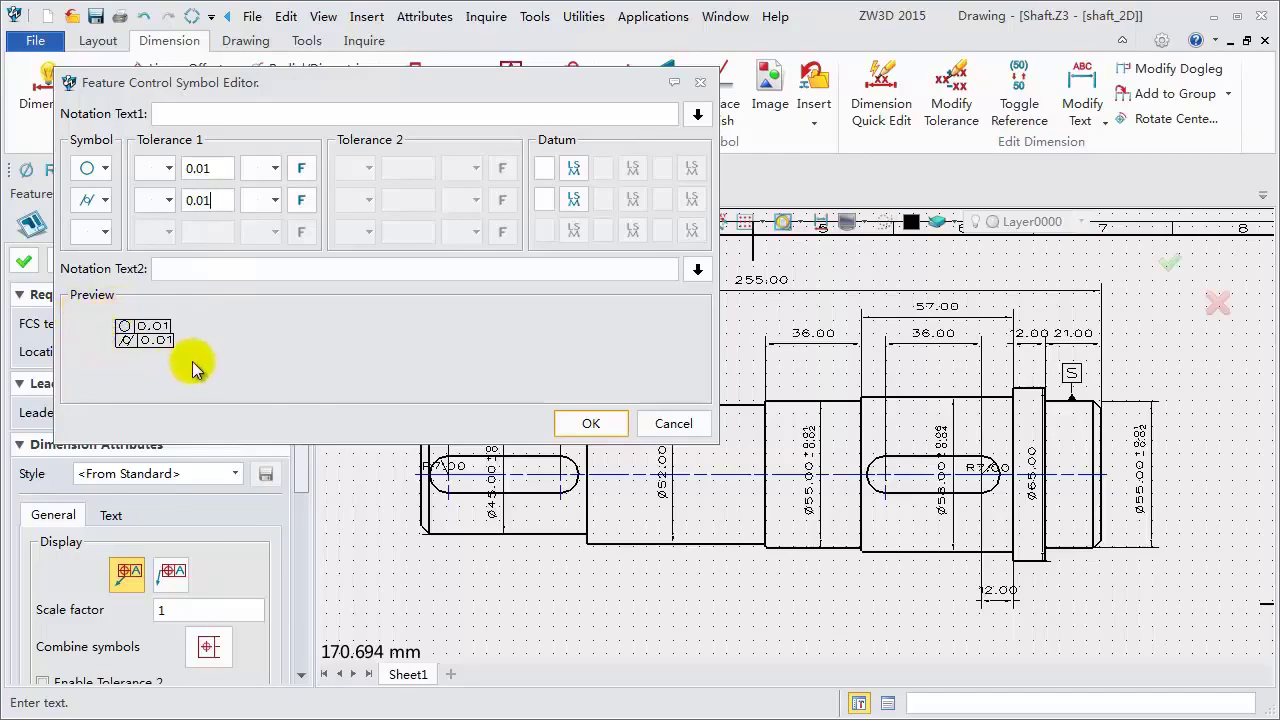
left_click(588, 423)
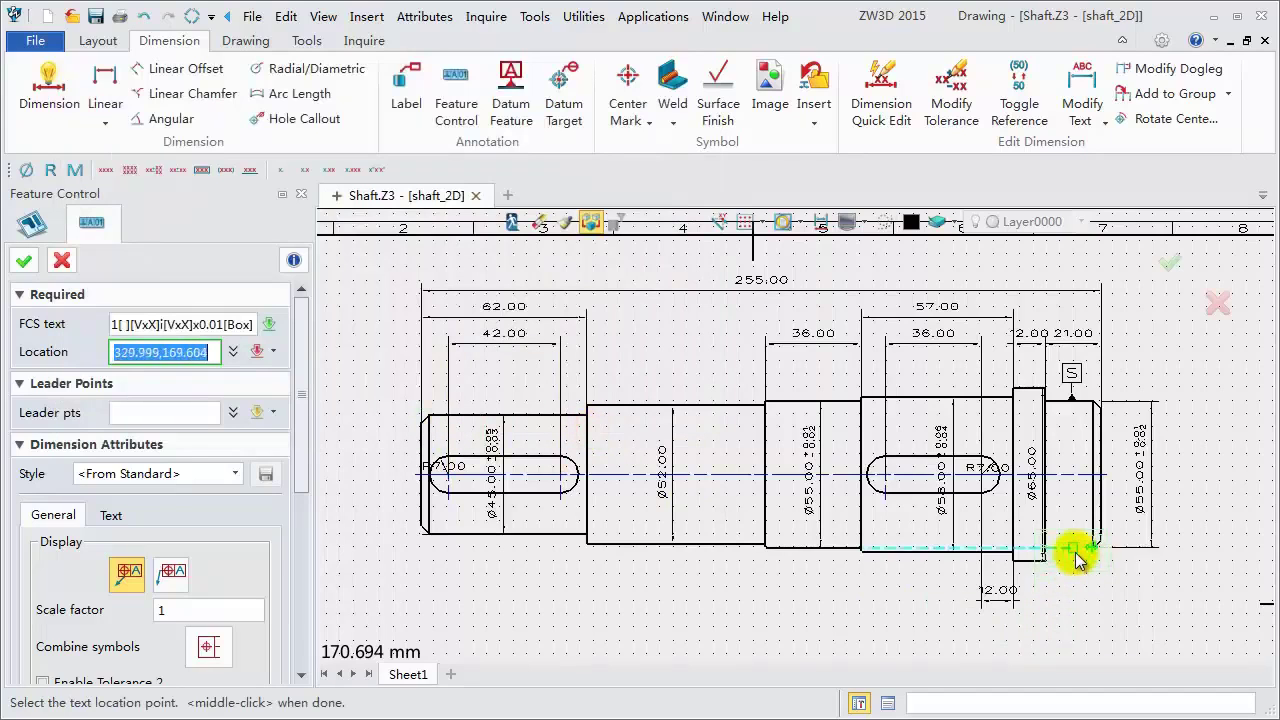
- Place the circularity and cylindricity symbol beside the shaft's right end, with its leader on the section's lower edge
left_click(1165, 597)
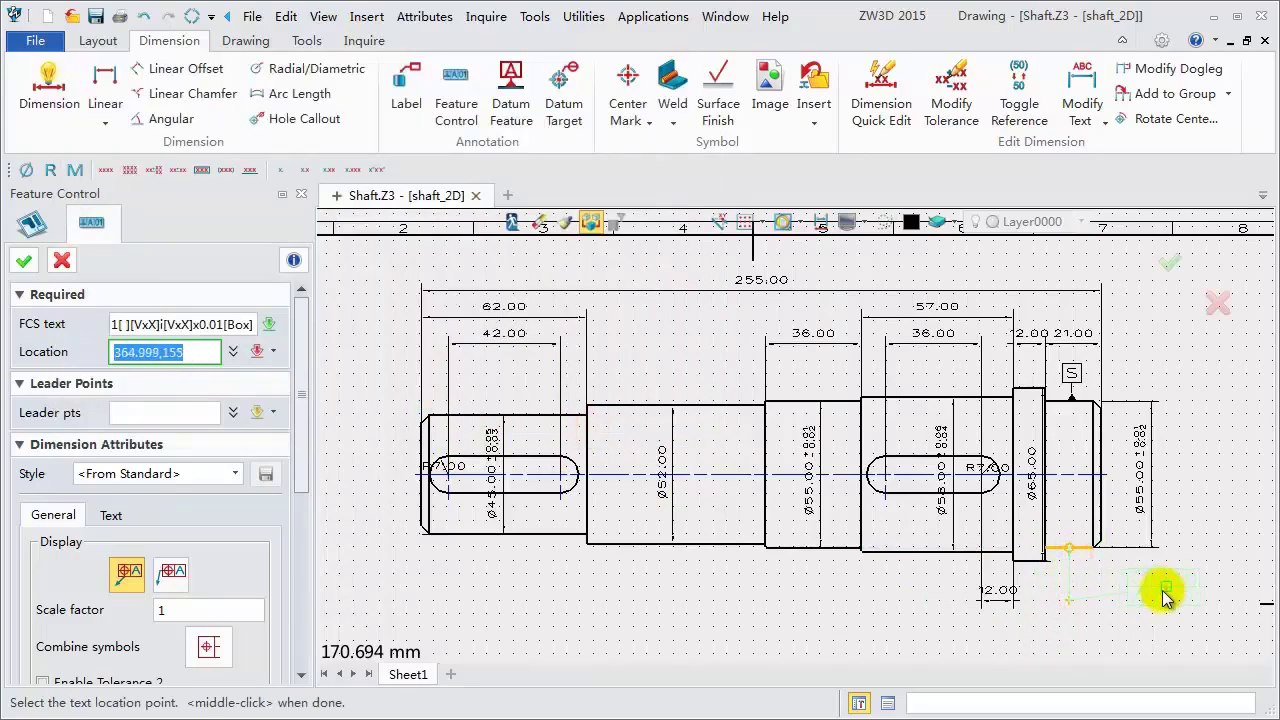
middle_click(1153, 604)
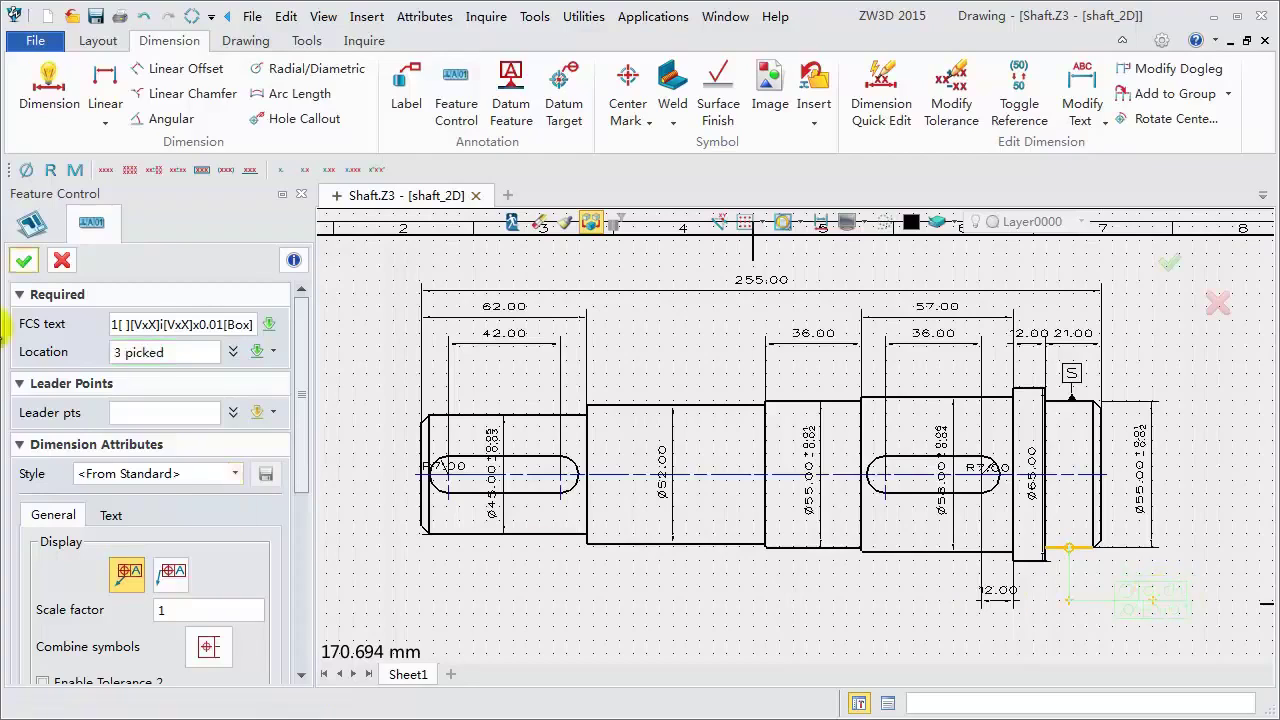
left_click(24, 262)
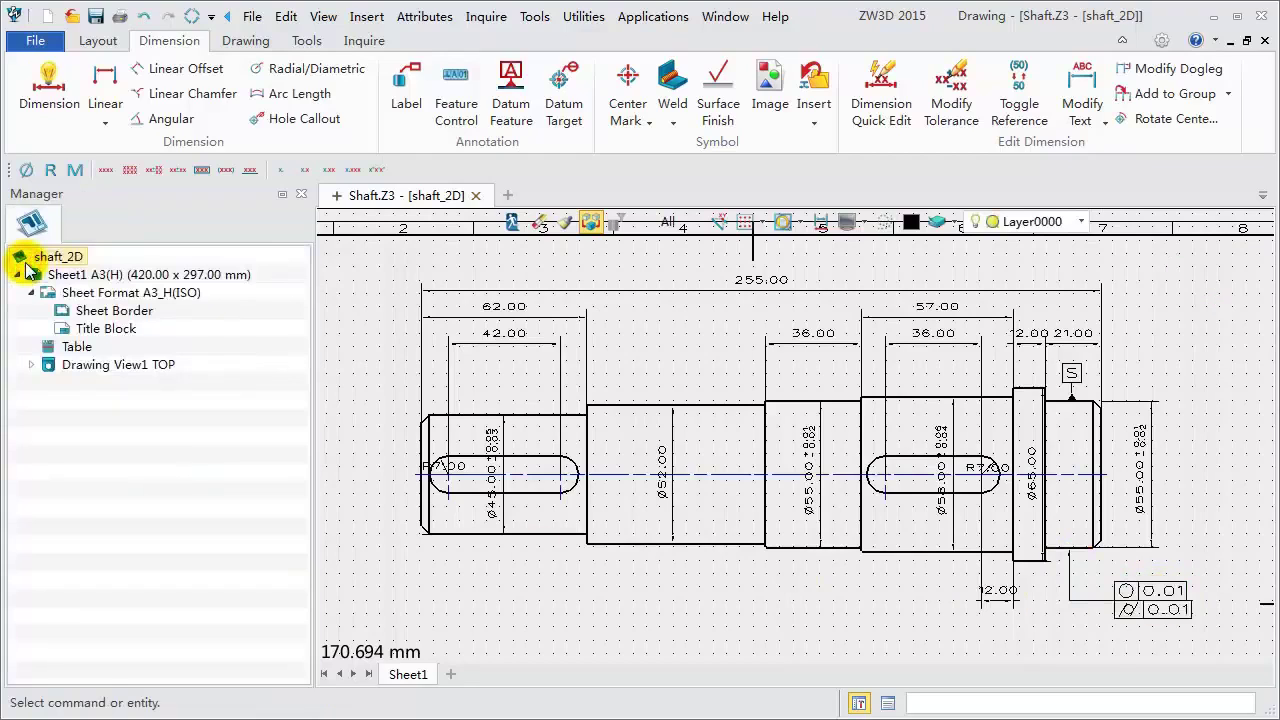
- Add a circular runout feature control symbol of 0.020 referenced to datum S on the lower edge of the 65.00 diameter collar
left_click(457, 75)
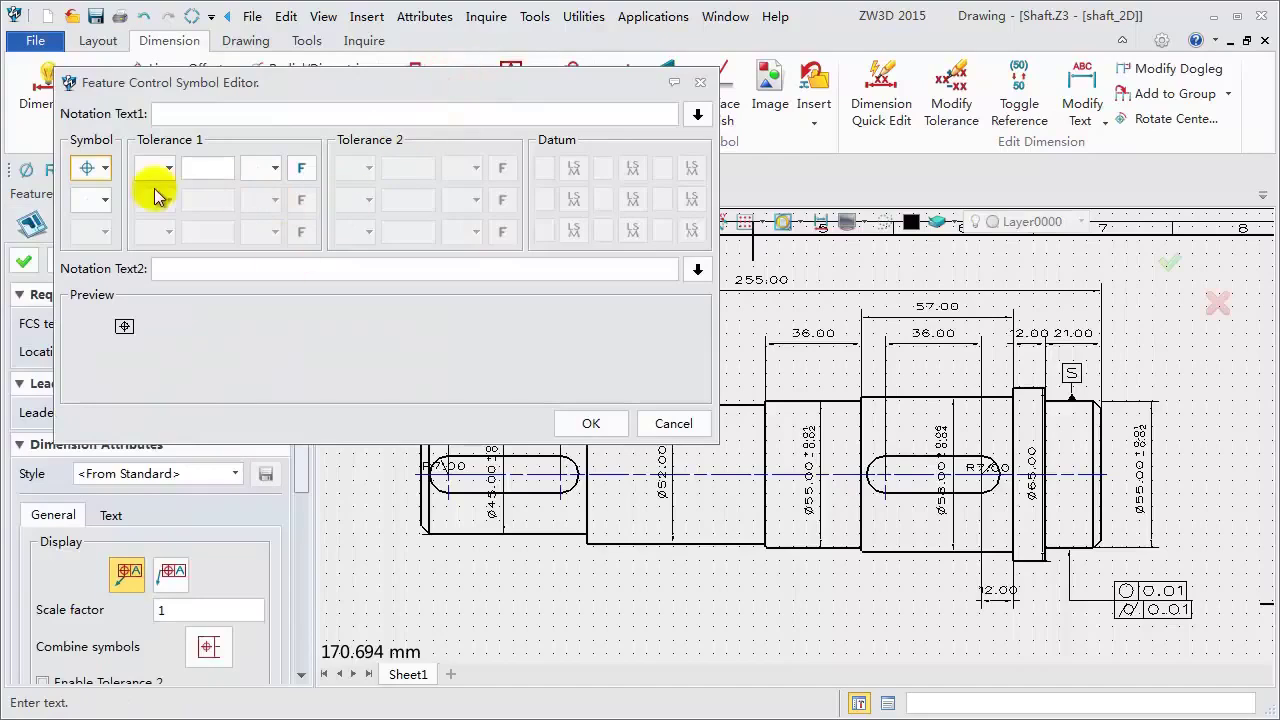
left_click(105, 170)
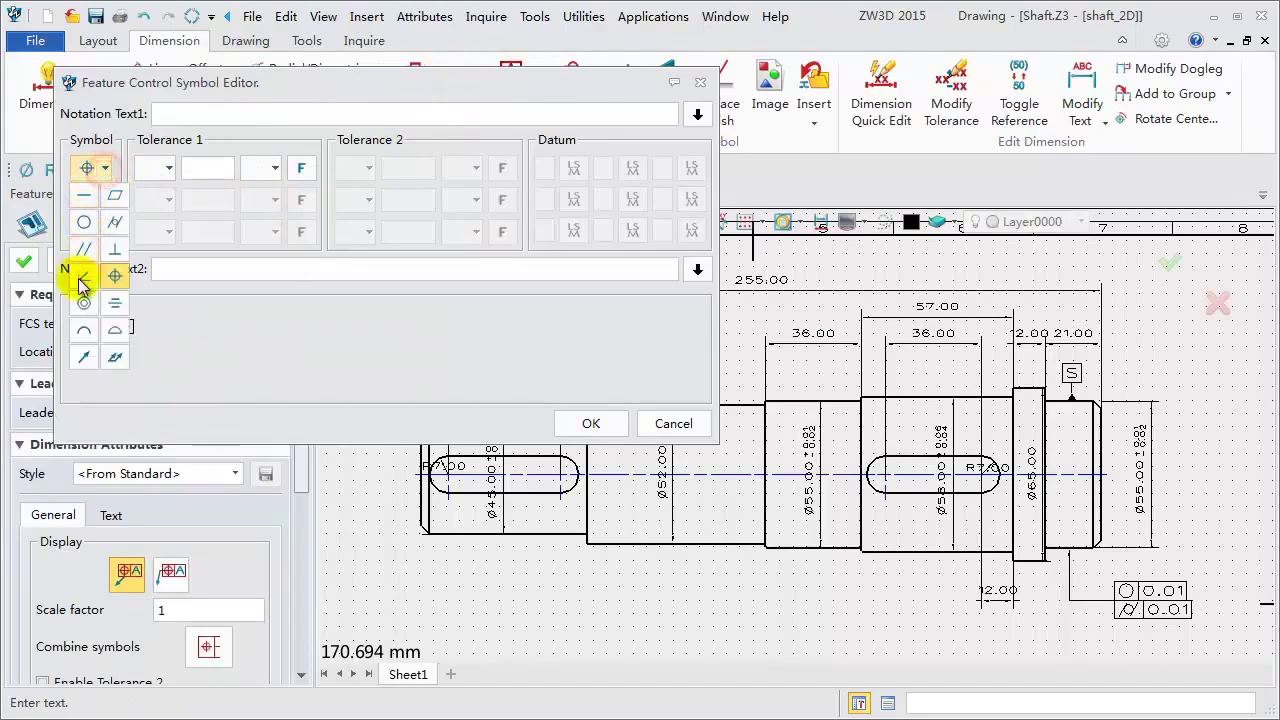
left_click(83, 356)
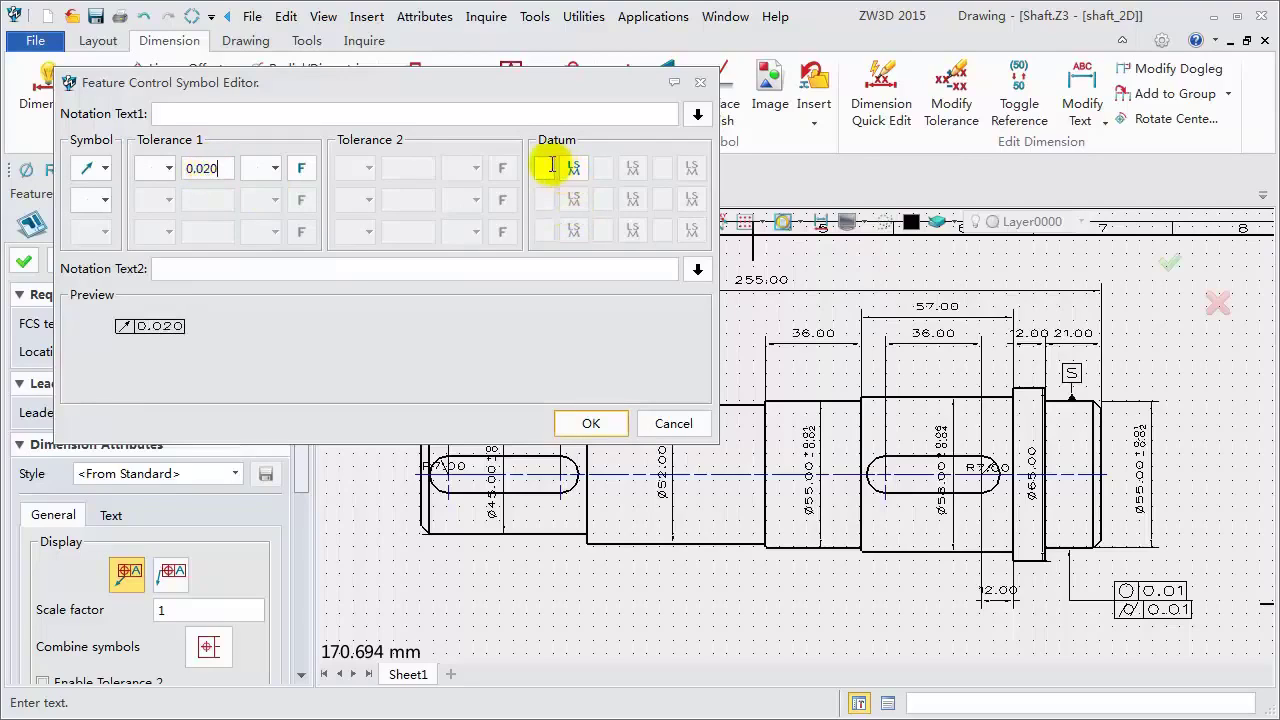
left_click(590, 424)
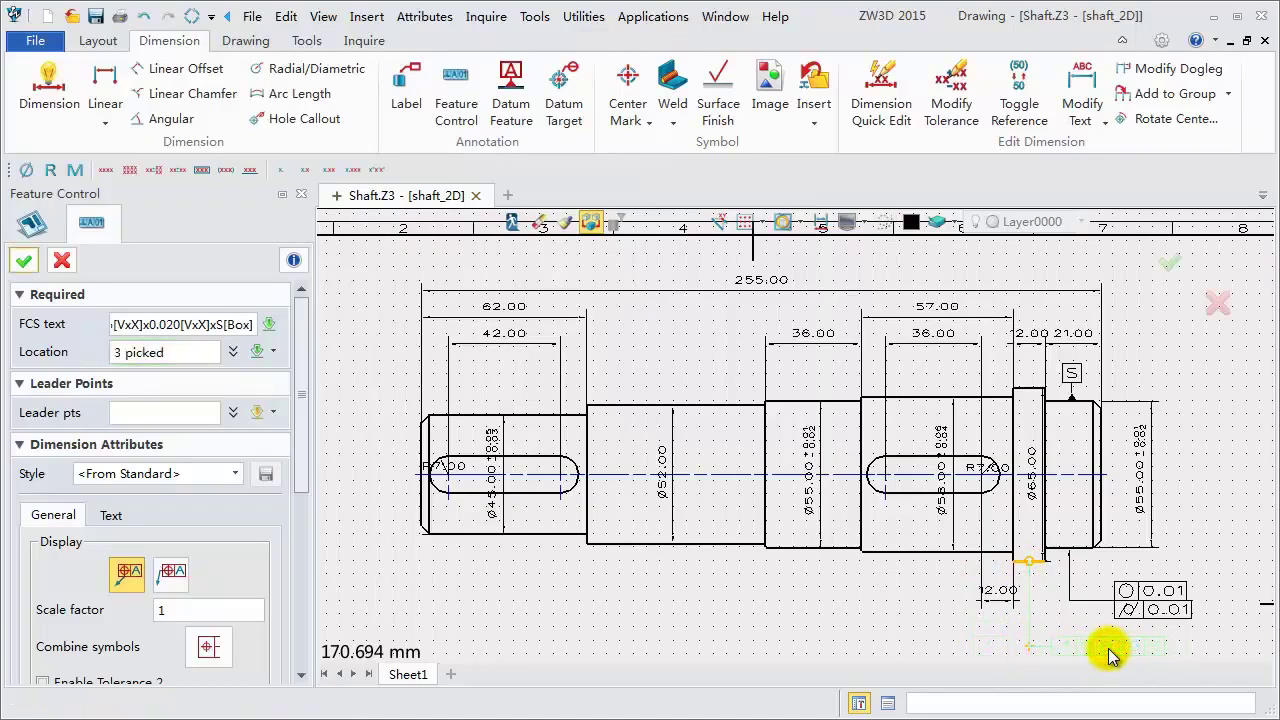
left_click(24, 260)
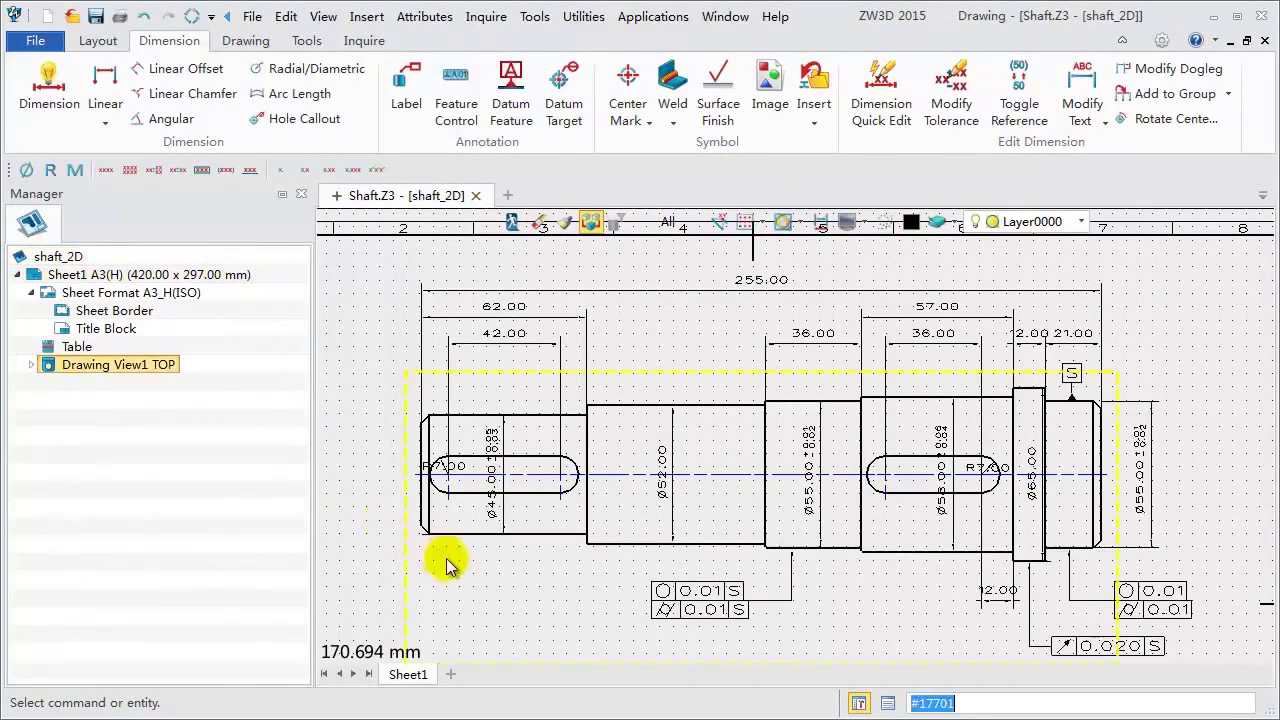
- Insert a LEFT standard view of the shaft part at 1:1 scale below the main view's left end
scroll(460, 495, "down", 3)
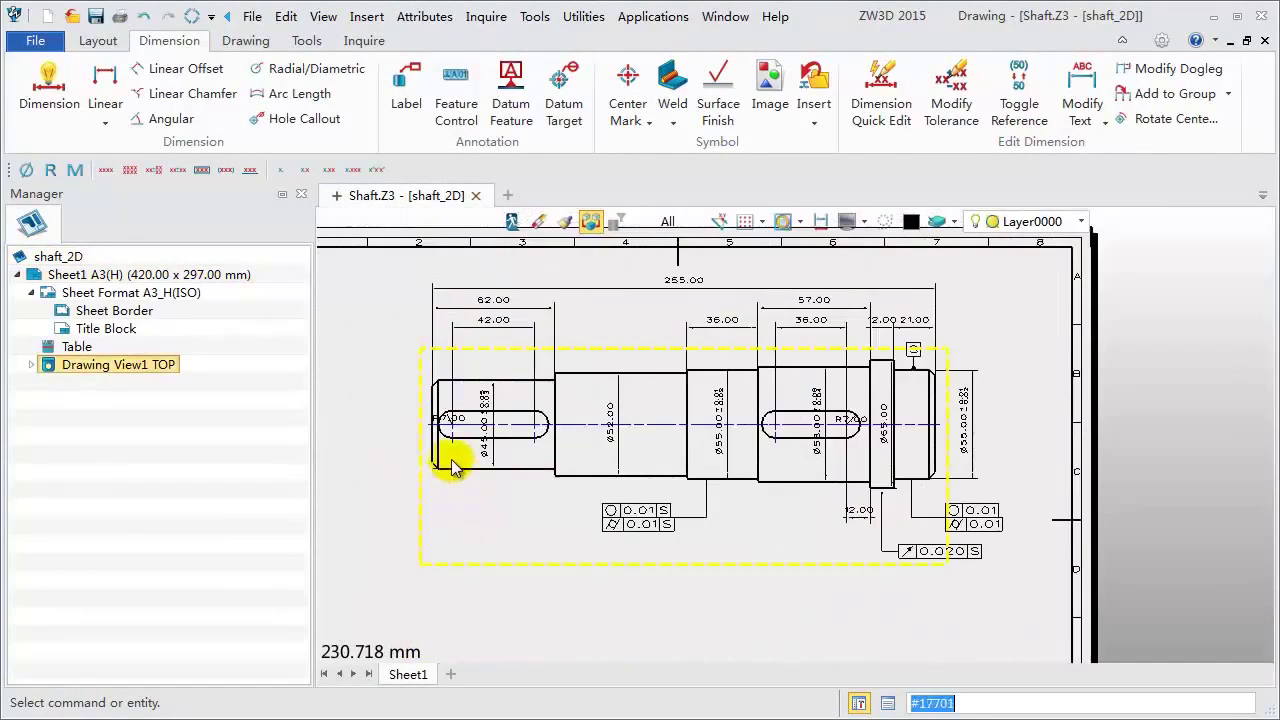
mouse_move(484, 516)
middle_mouse_down()
mouse_move(500, 498)
mouse_move(594, 509)
middle_mouse_up()
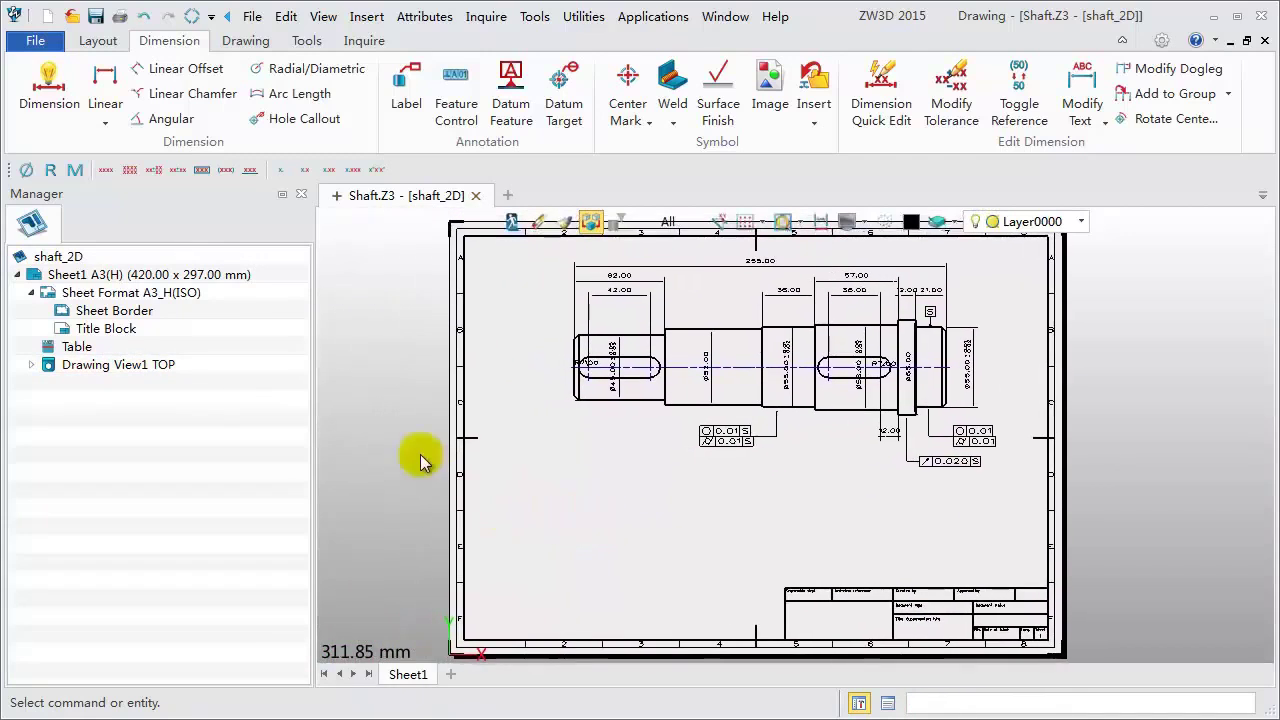
left_click(96, 42)
left_click(94, 85)
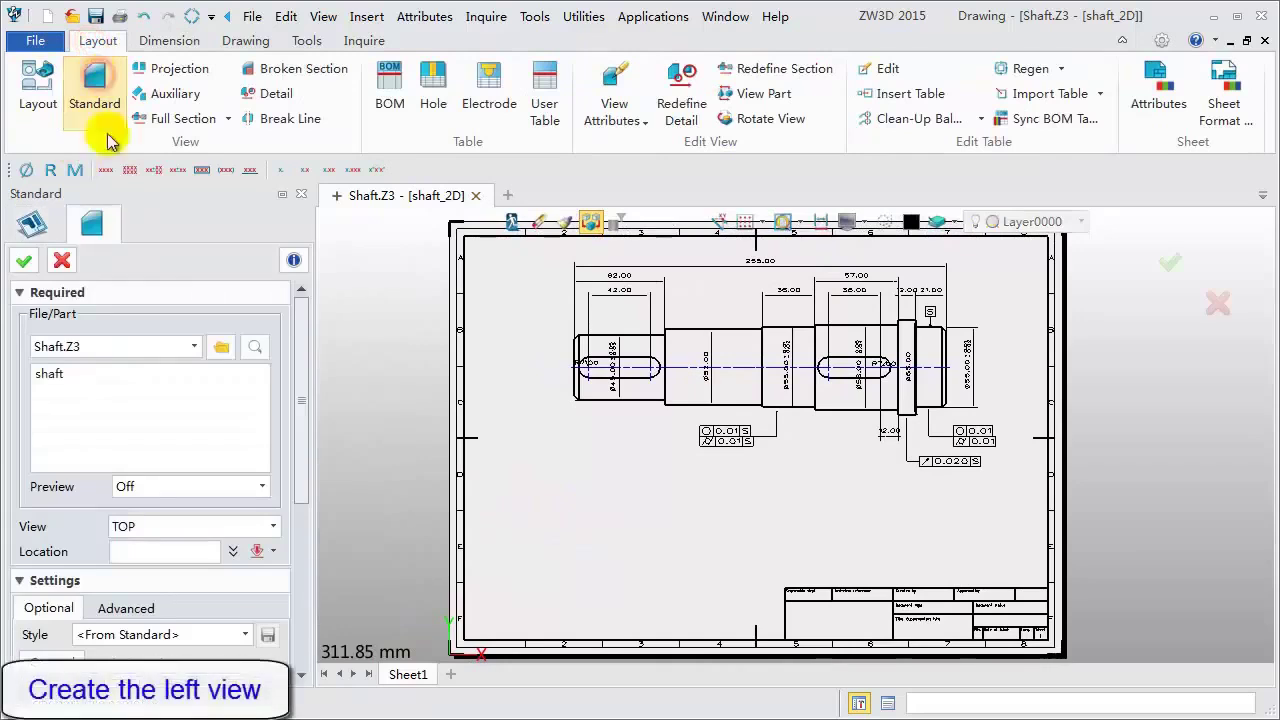
left_click(50, 373)
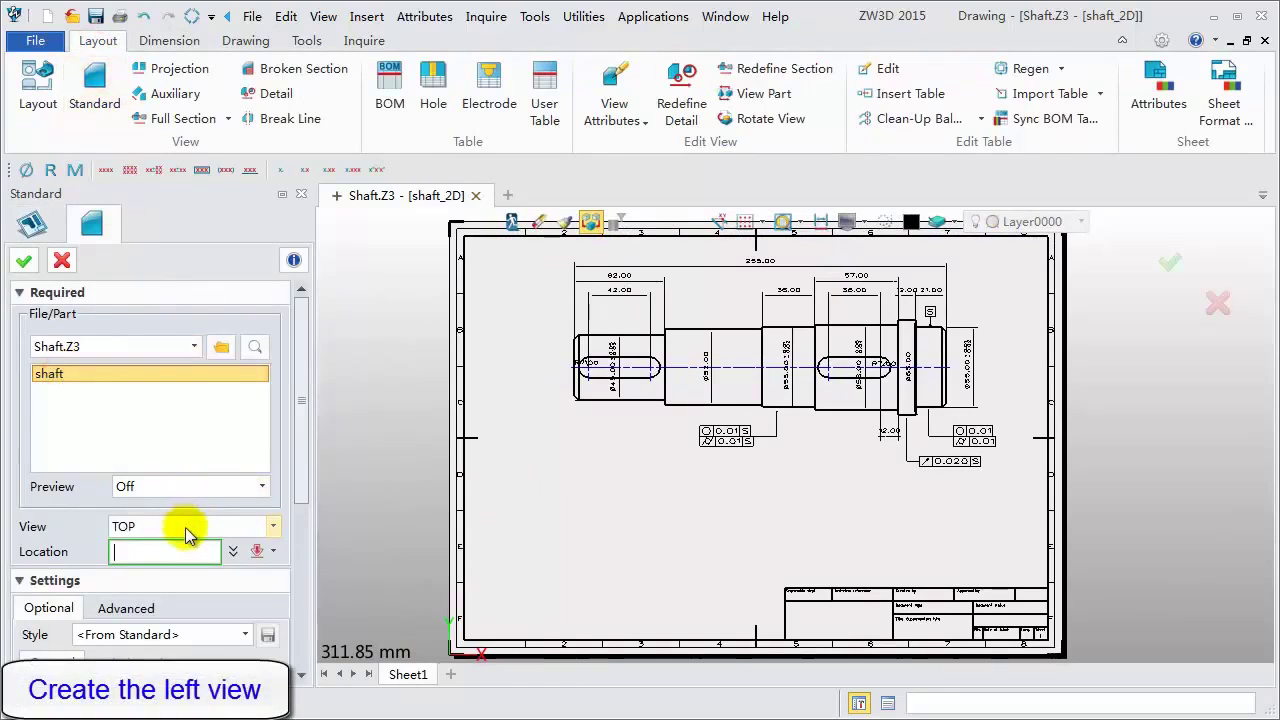
left_click(180, 527)
left_click(178, 600)
left_click_drag(300, 480, 295, 628)
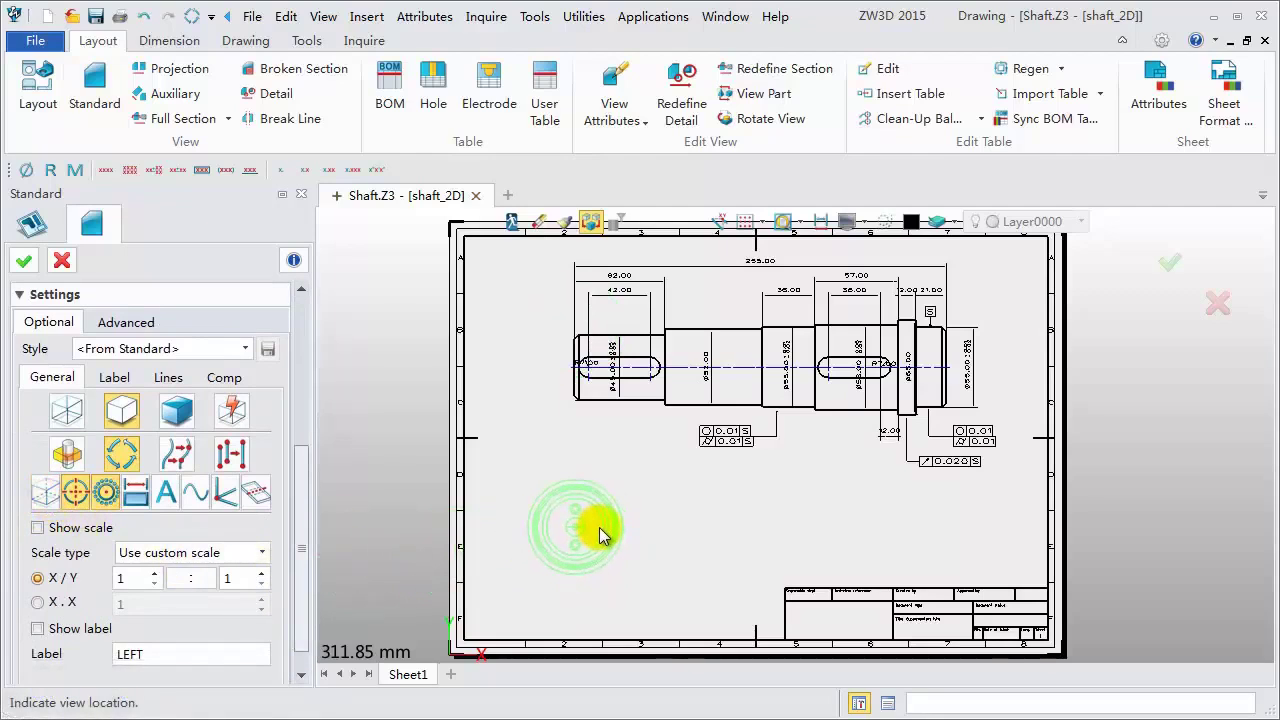
left_click(599, 527)
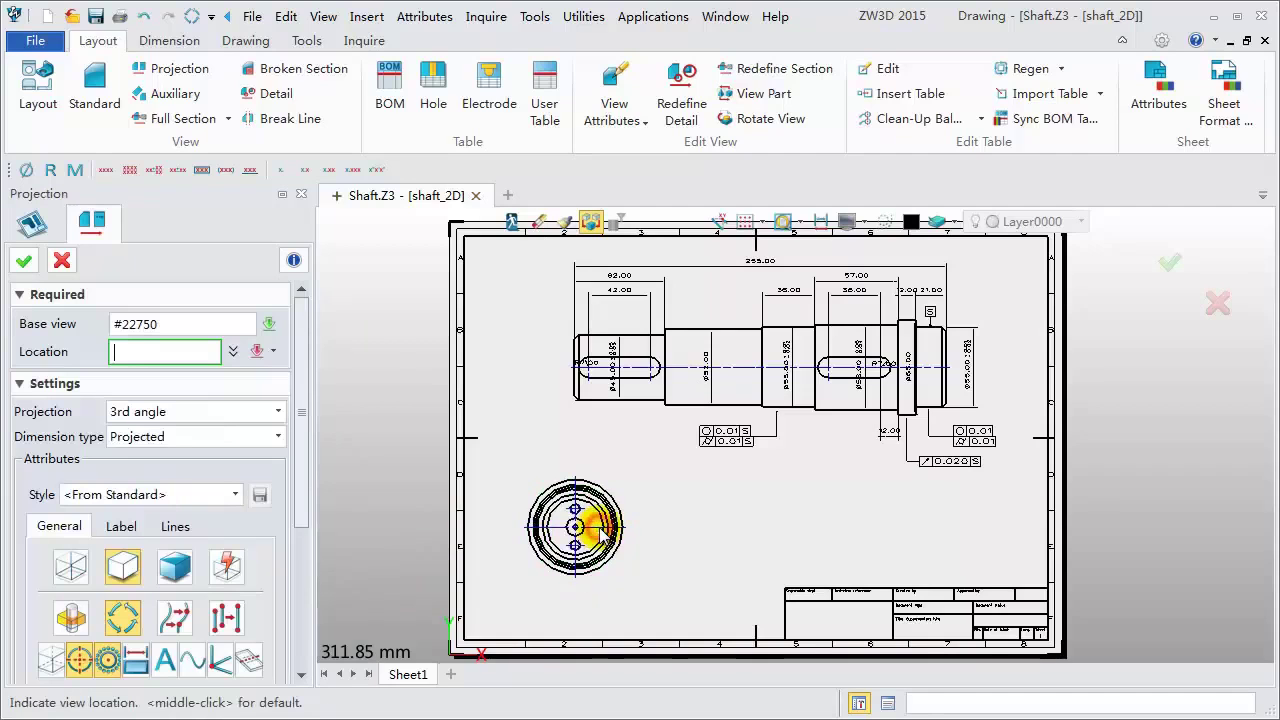
- Dimension the vertical distance between the two small hole centres in the left view, placing the text outside the outer circle
left_click(169, 40)
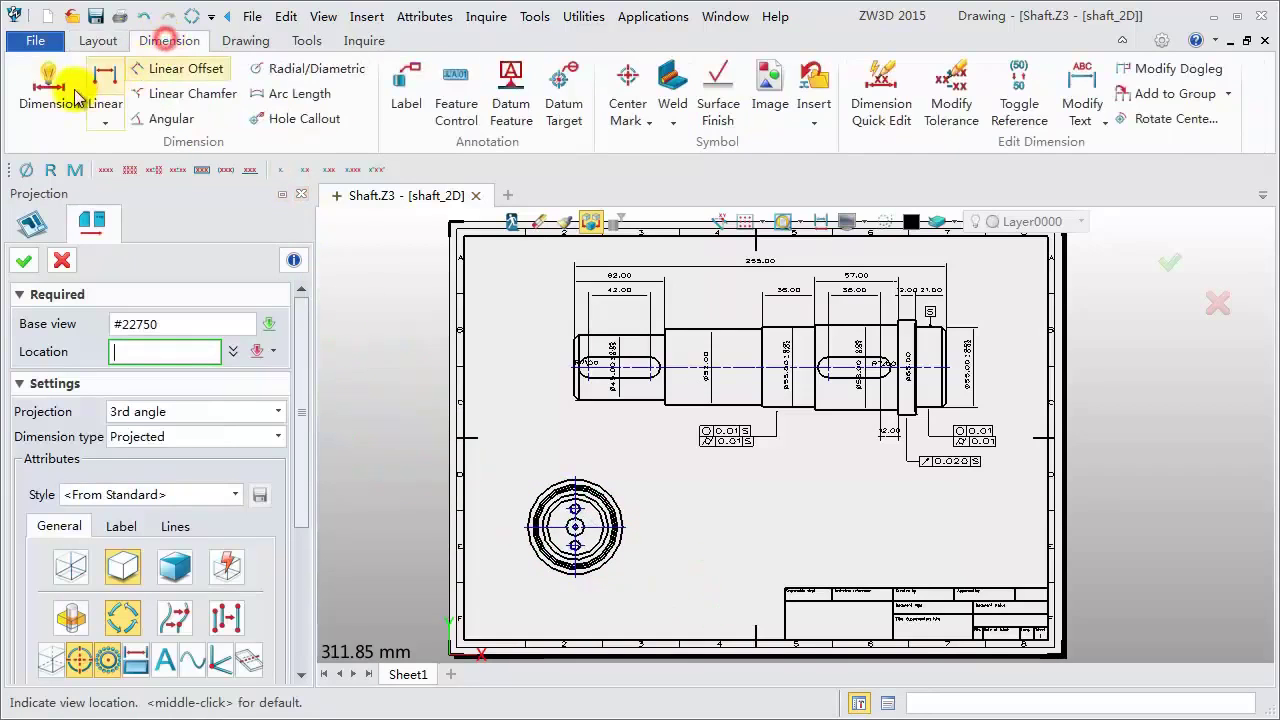
left_click(48, 88)
scroll(575, 620, "up", 5)
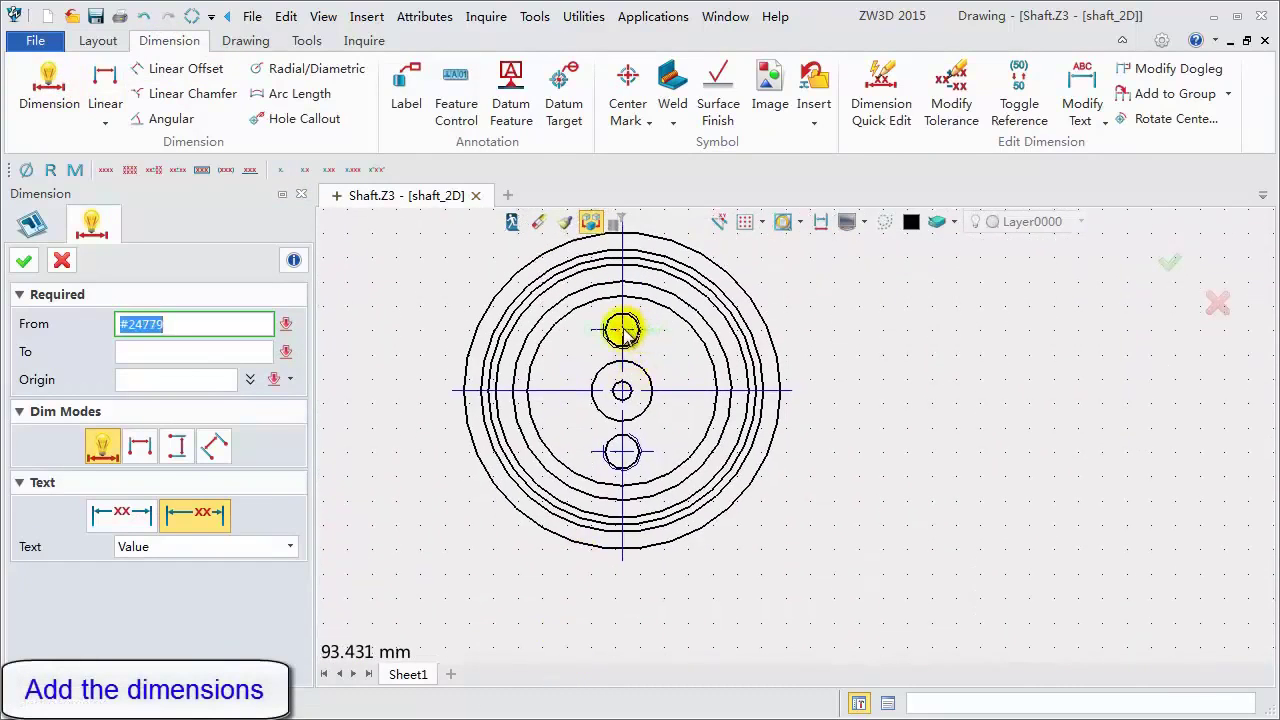
left_click(622, 330)
left_click(623, 453)
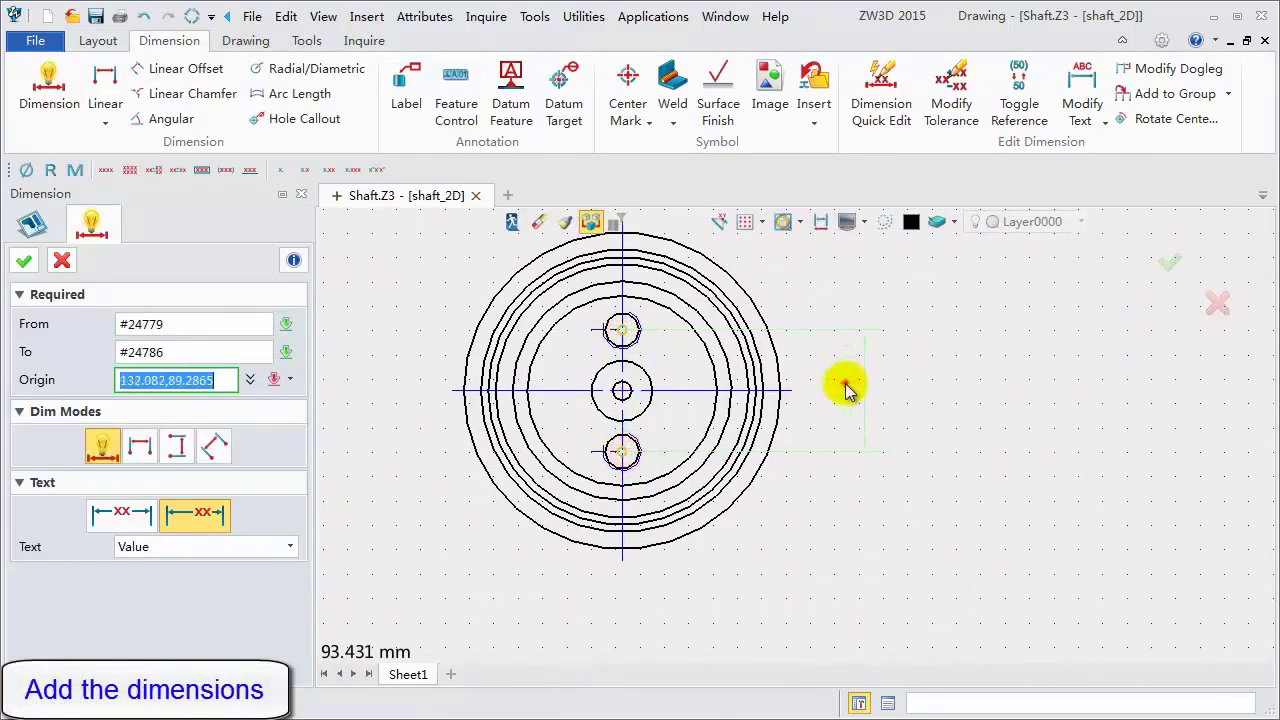
left_click(845, 390)
- Add a radial dimension to the outer arc of the upper small hole, with its text outside the view's upper-left edge
middle_click_drag(408, 343, 481, 405)
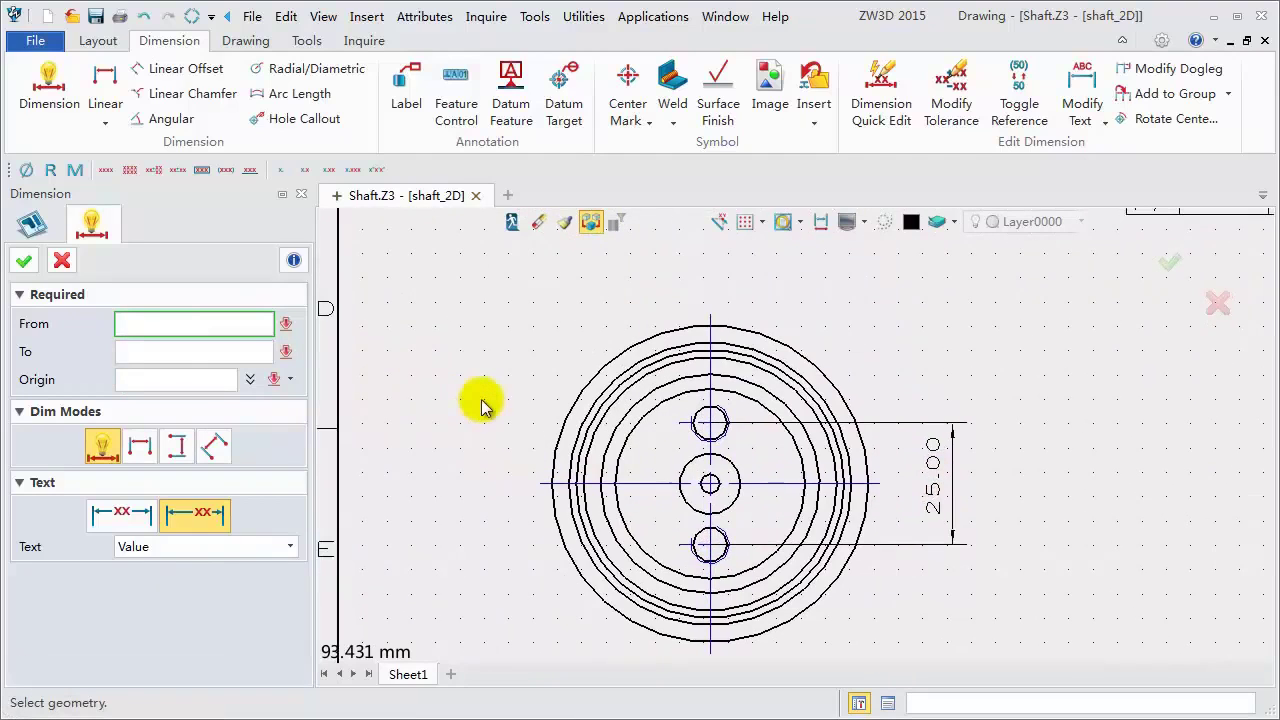
left_click(305, 68)
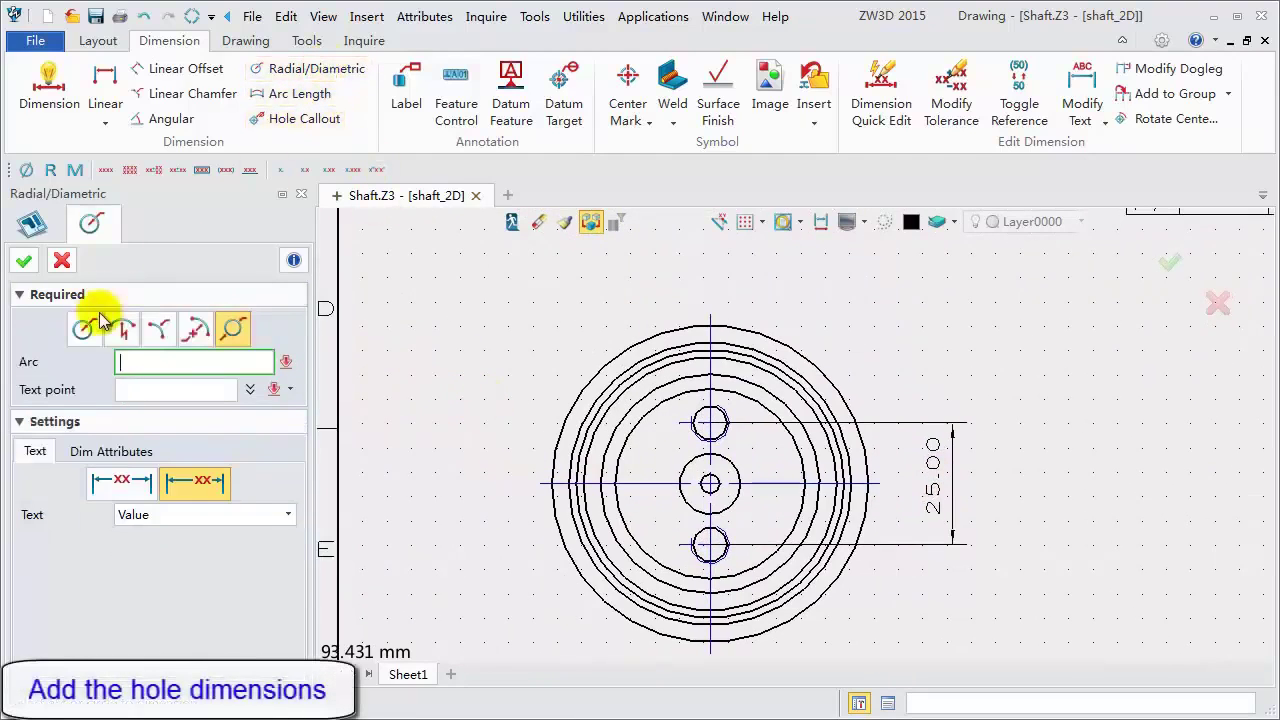
left_click(693, 437)
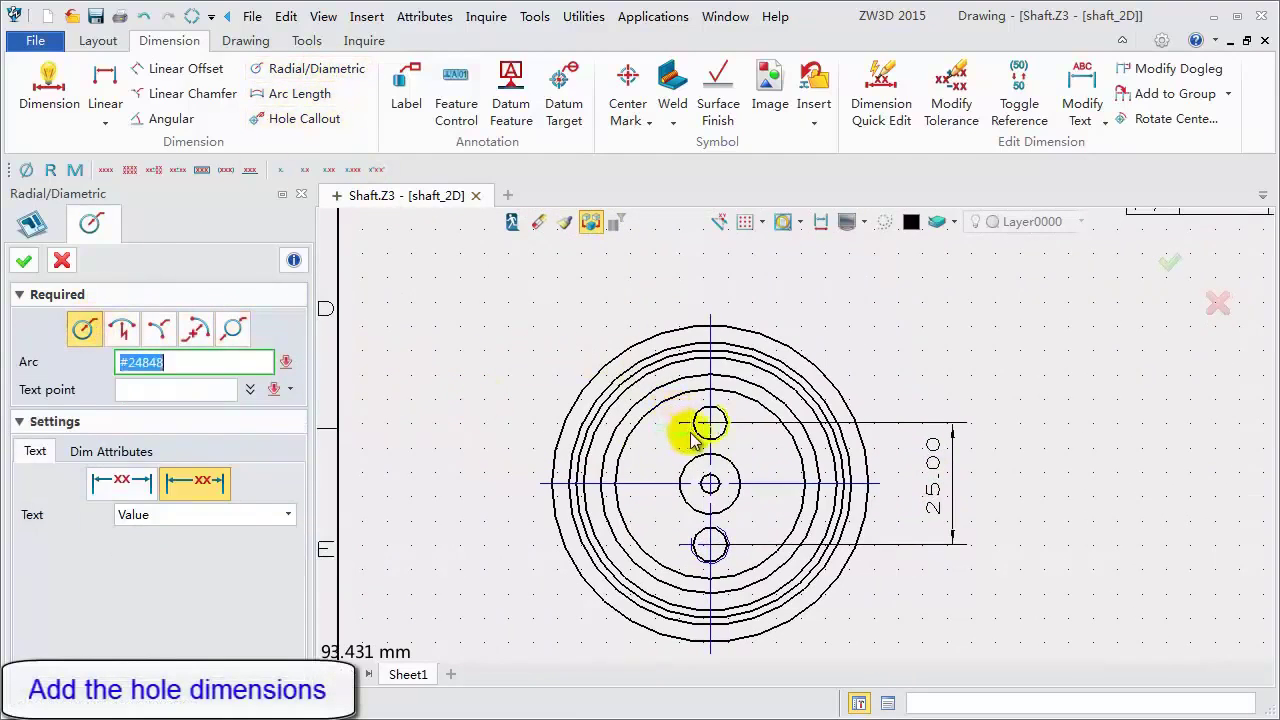
scroll(686, 437, "up", 3)
left_click(697, 430)
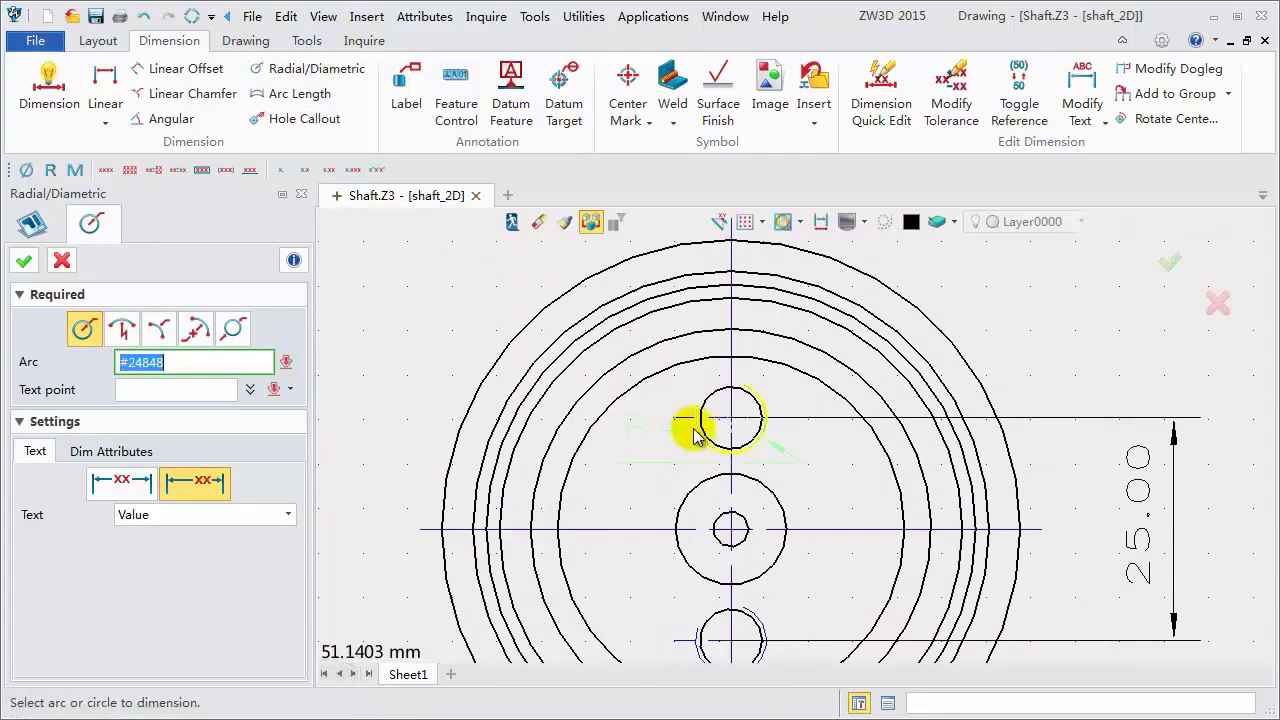
scroll(700, 432, "down", 3)
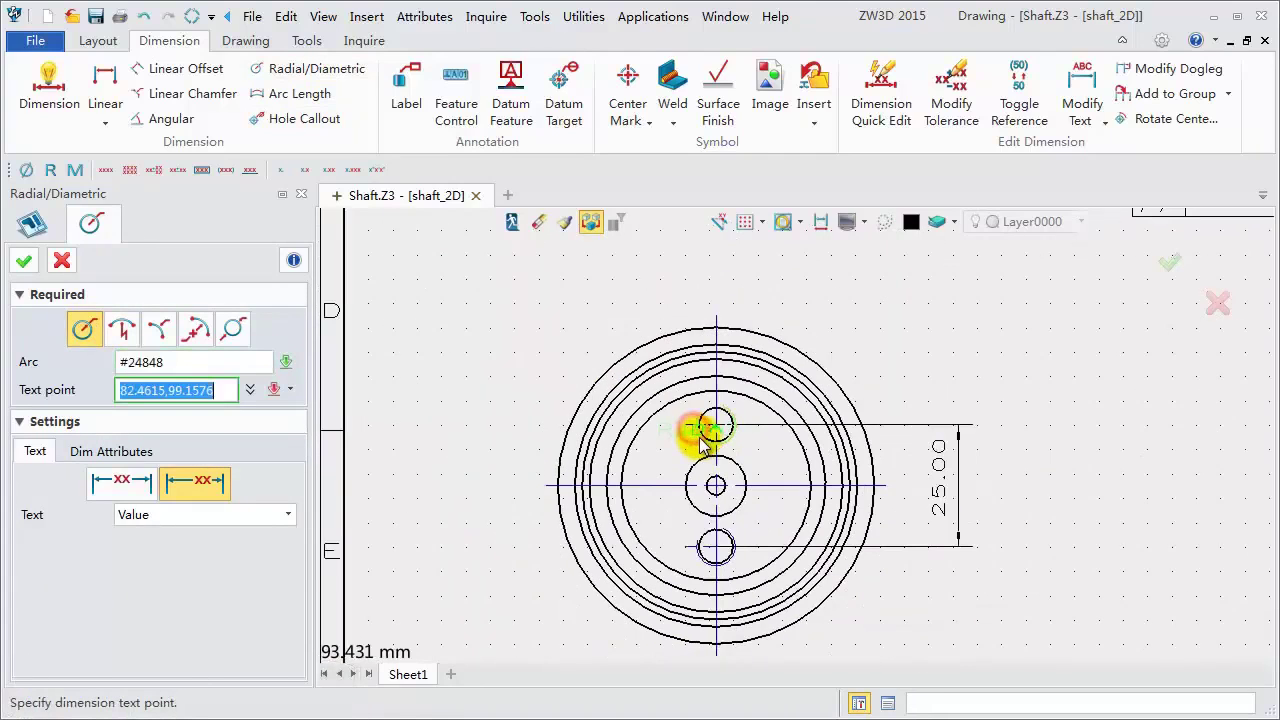
left_click(556, 316)
- Turn off the Ø/R prefix on the upper small hole's dimension and give its text the prefix 2XM
left_click(111, 451)
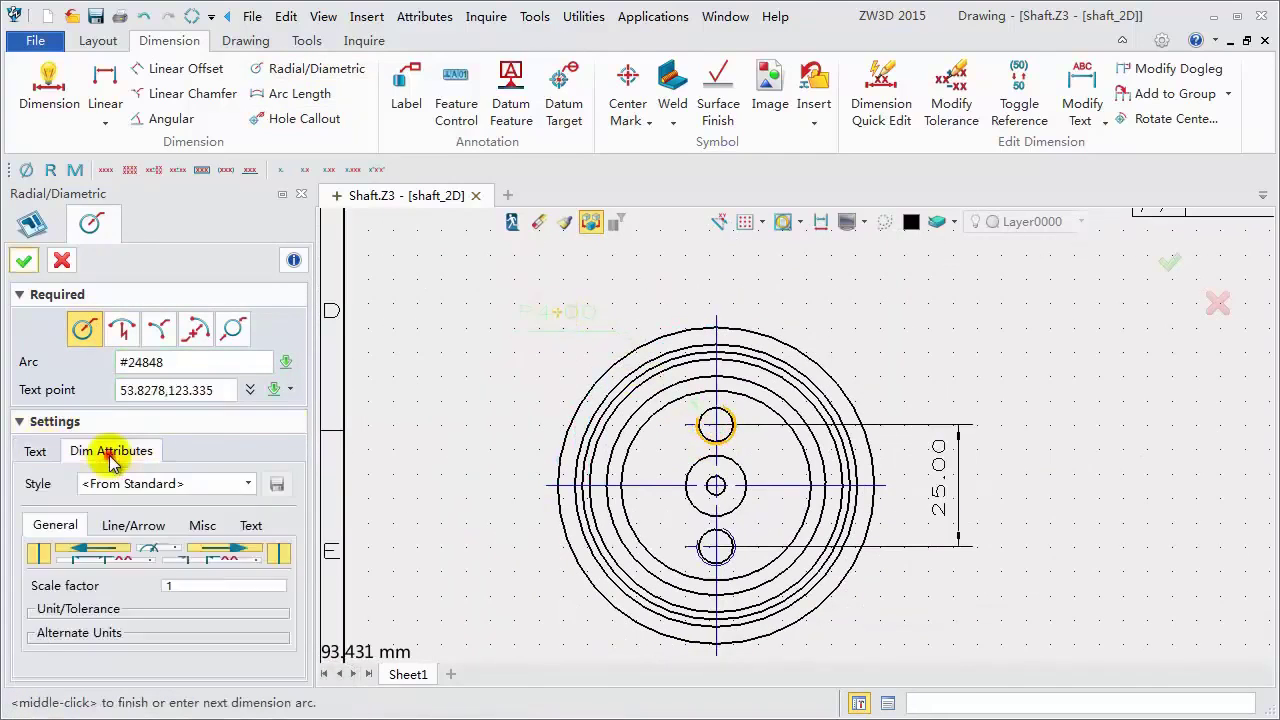
left_click(251, 527)
left_click_drag(300, 443, 307, 640)
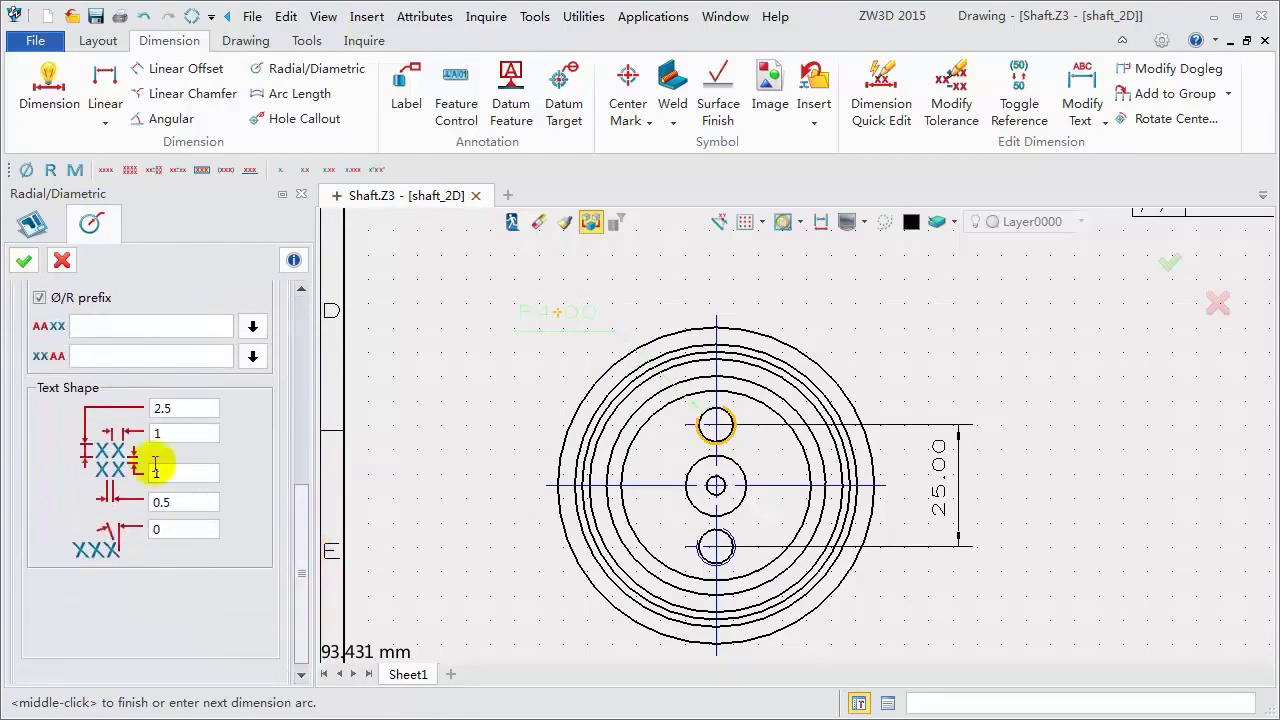
left_click(38, 299)
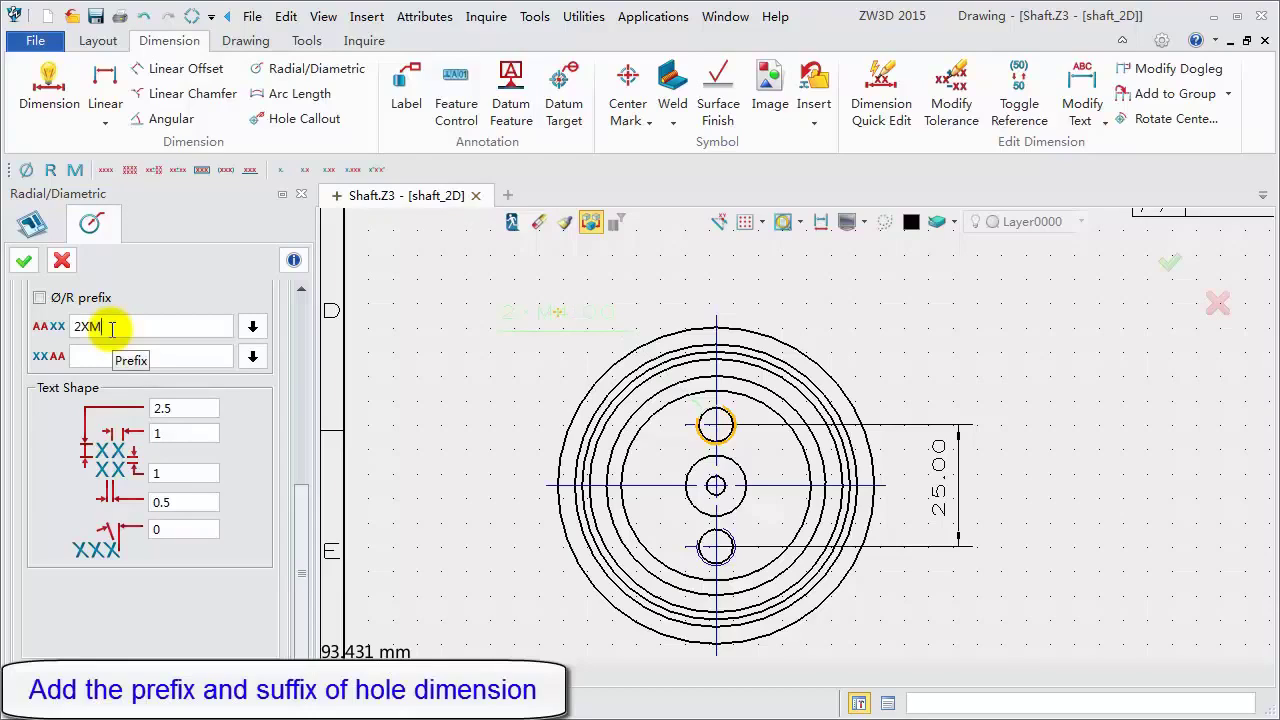
- Add a suffix with the depth symbol and the value 8 to the upper small hole's dimension and finish it
left_click(145, 360)
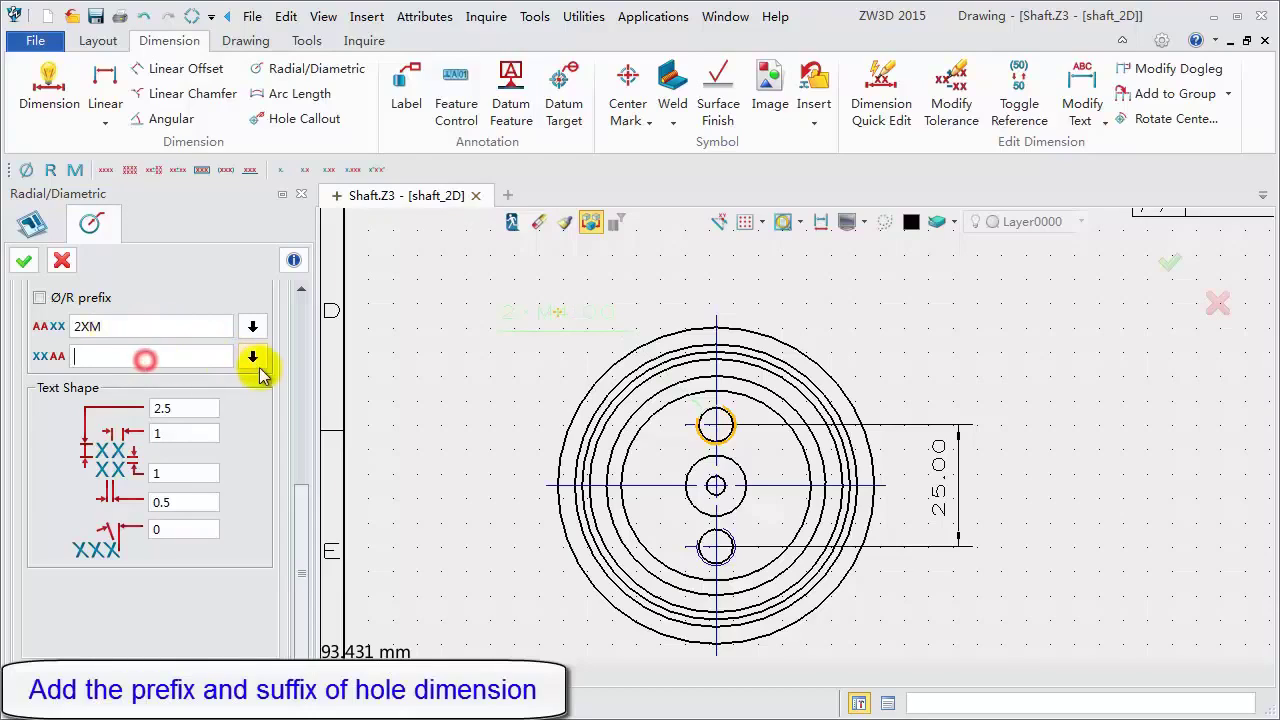
left_click(252, 358)
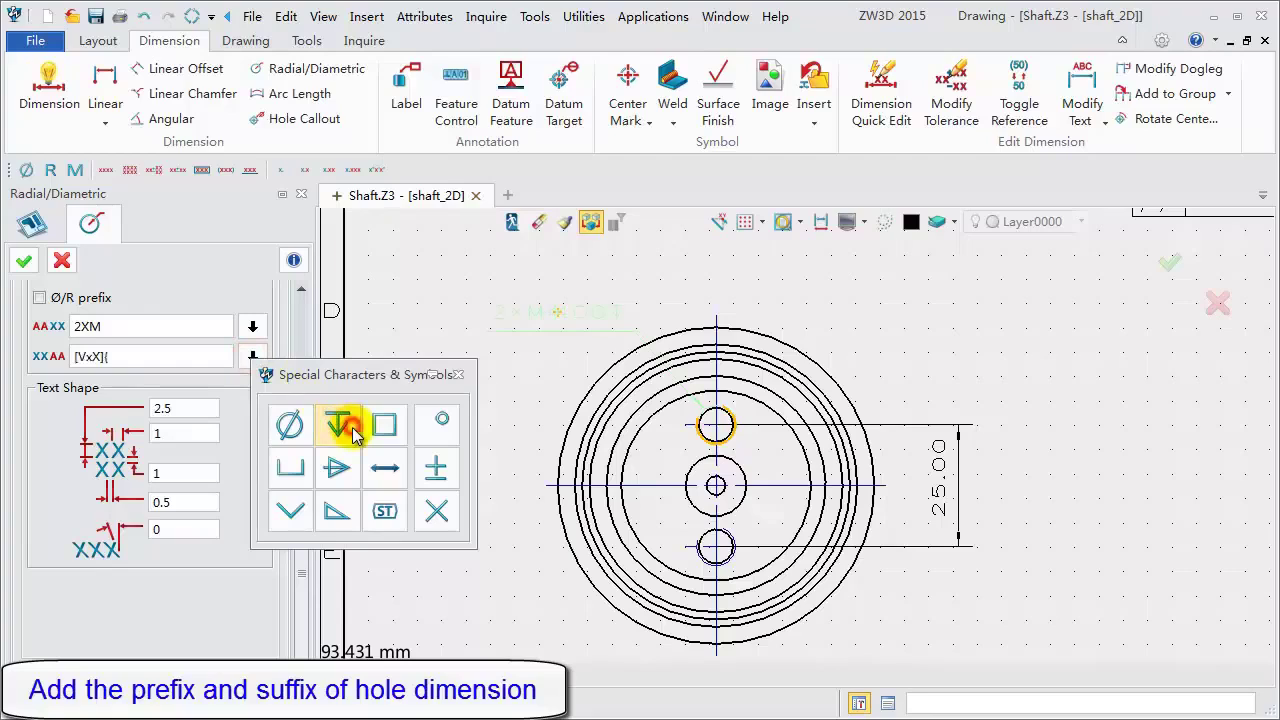
left_click(459, 375)
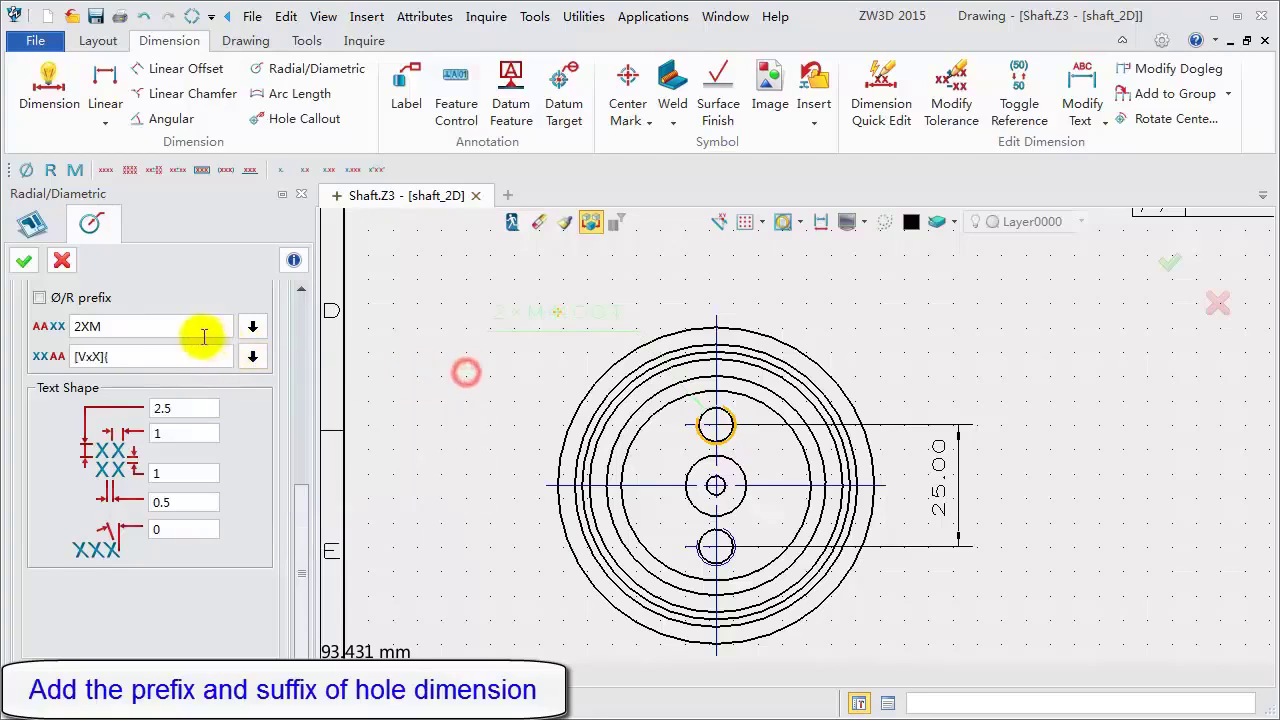
left_click(155, 358)
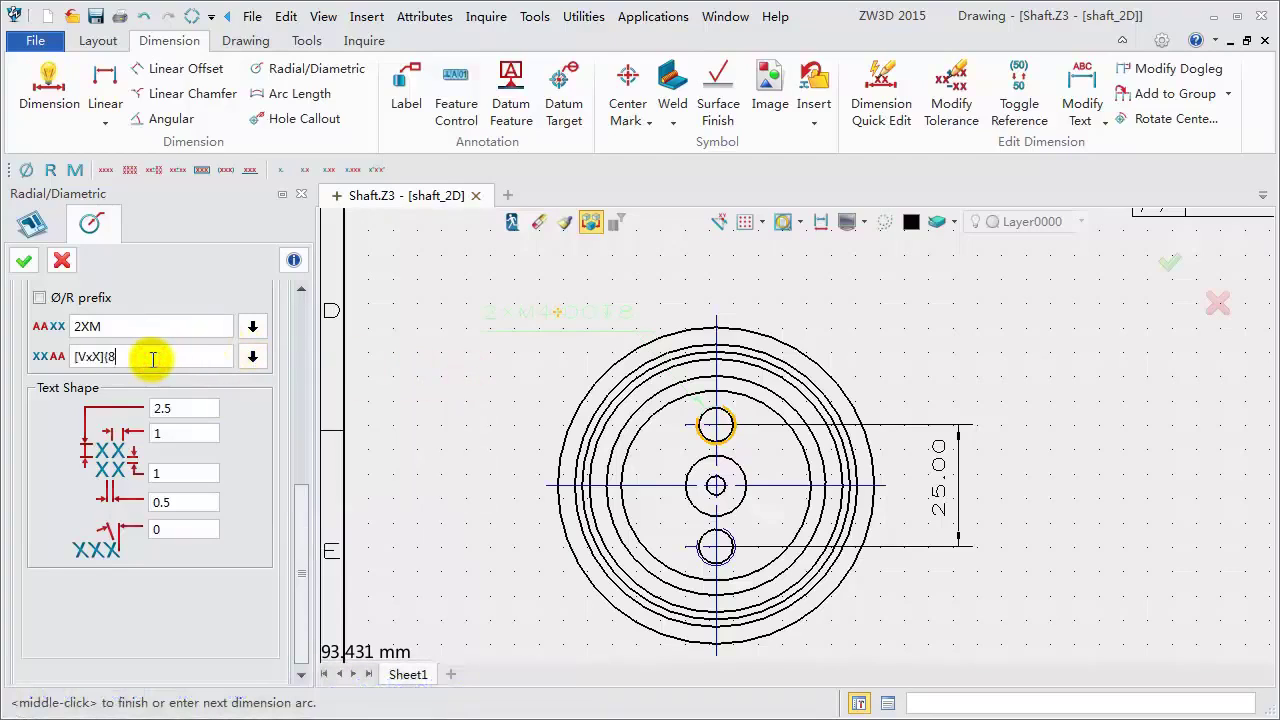
left_click(24, 260)
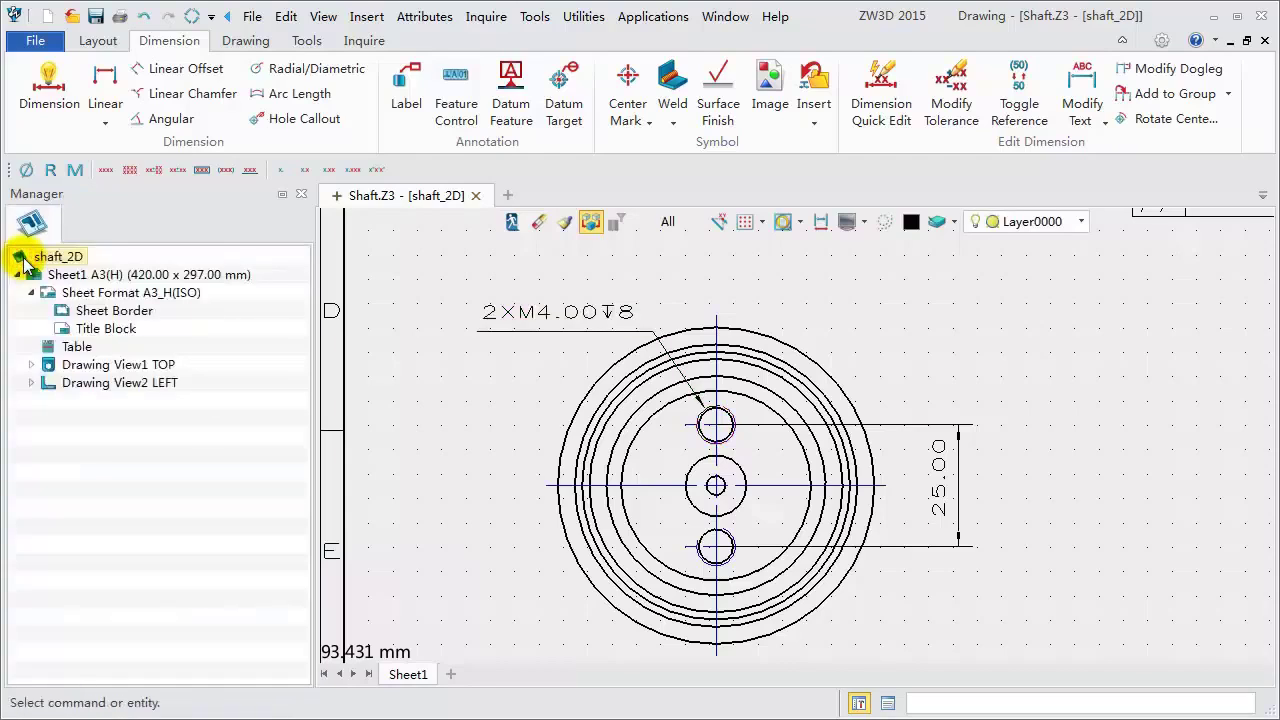
- Add a diametric dimension to the larger central circle of the left view, with its text outside the view's lower-left edge
left_click(300, 69)
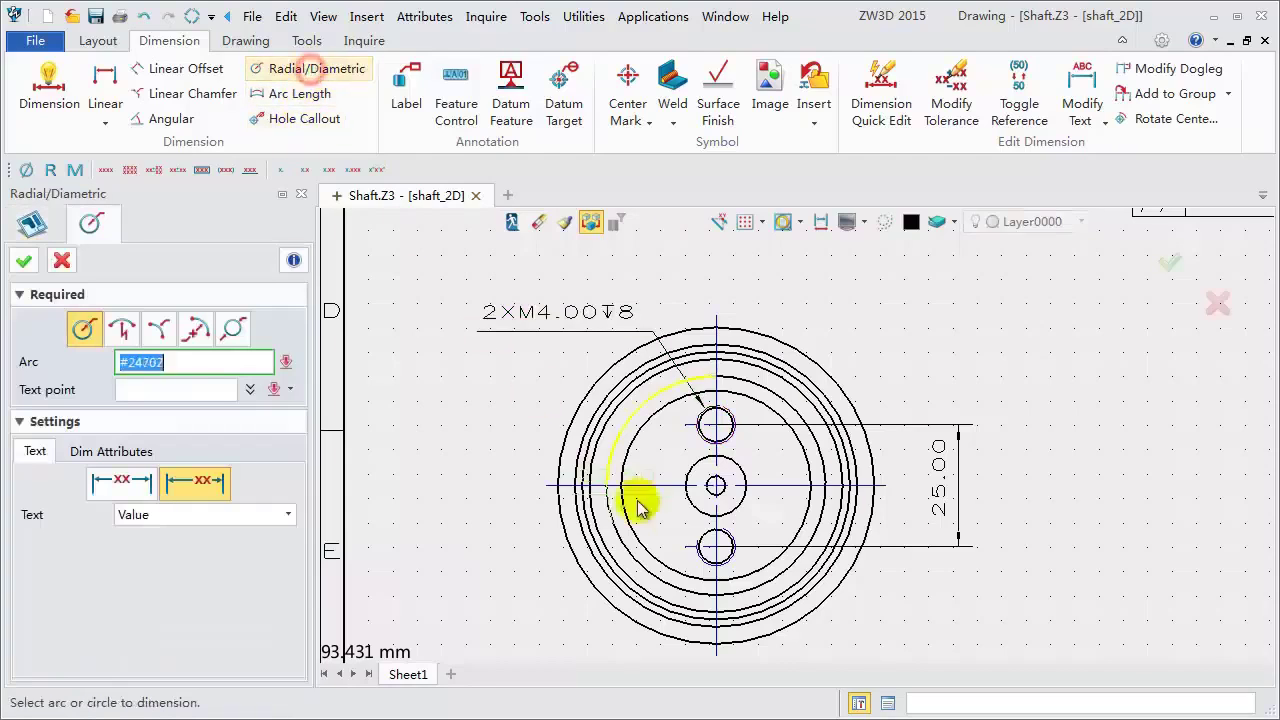
left_click(695, 512)
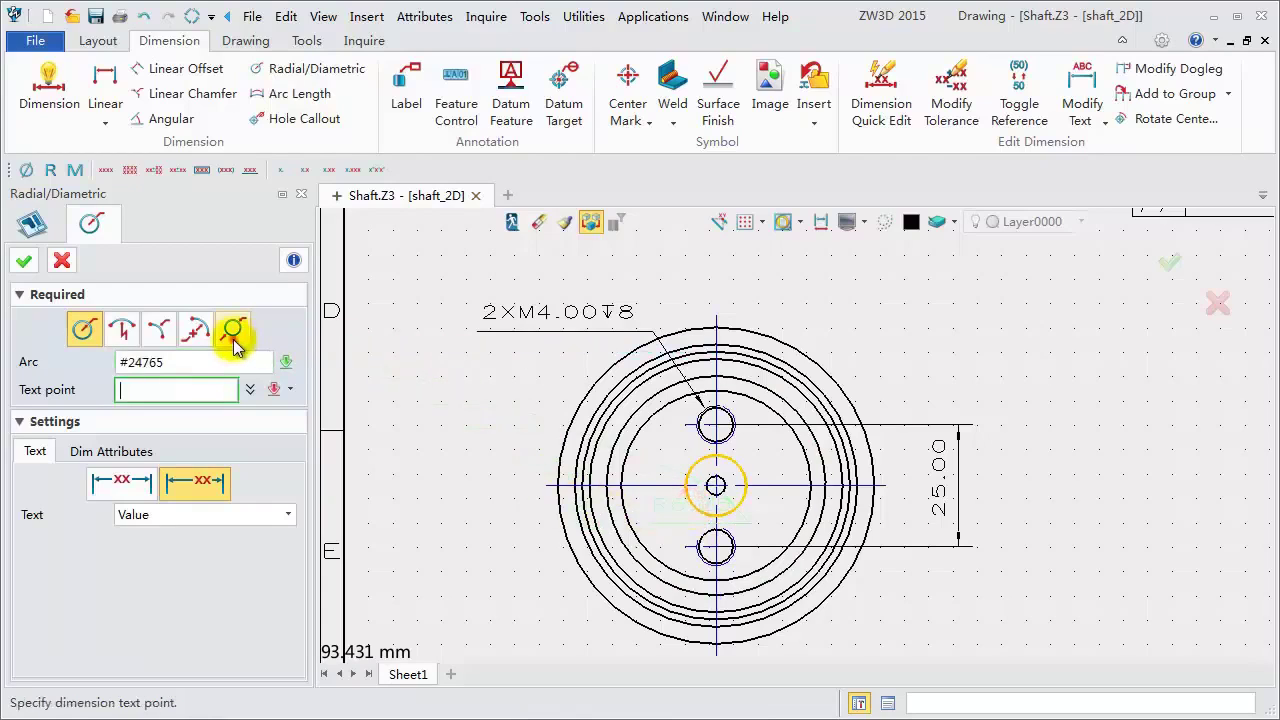
left_click(507, 625)
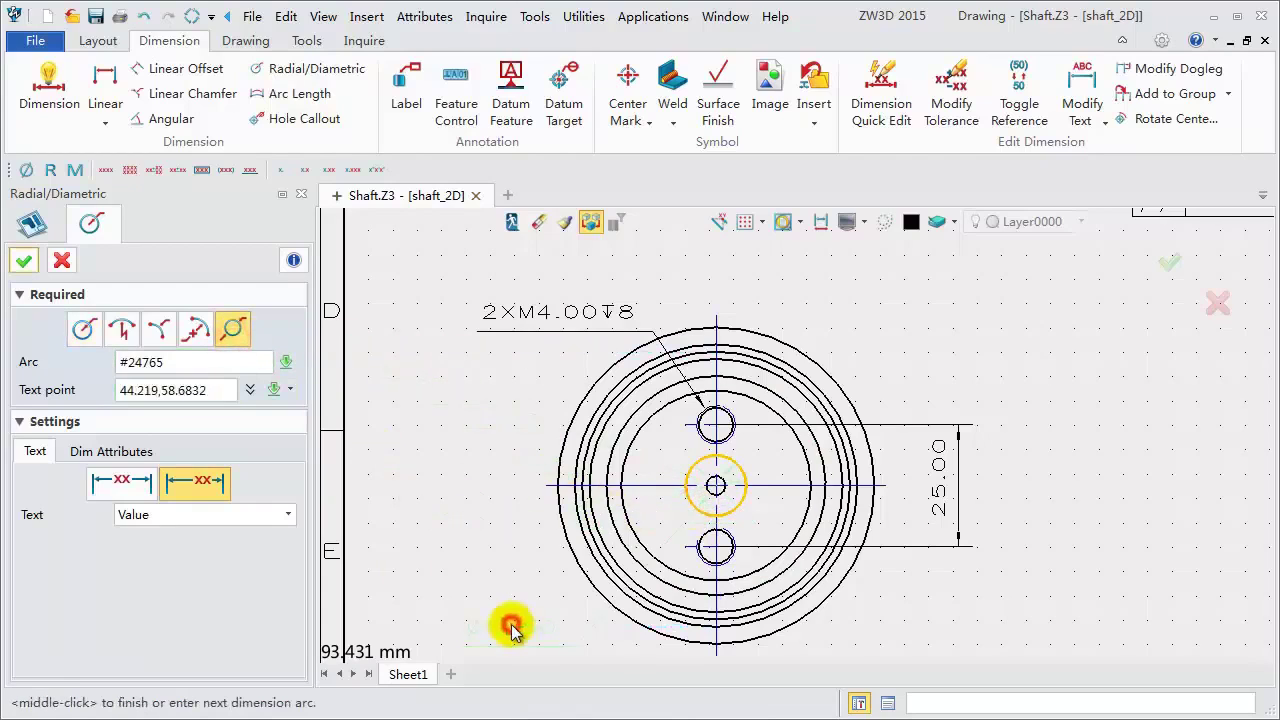
- Add the countersink symbol as a prefix to the central circle's diameter dimension
left_click(115, 451)
left_click(251, 525)
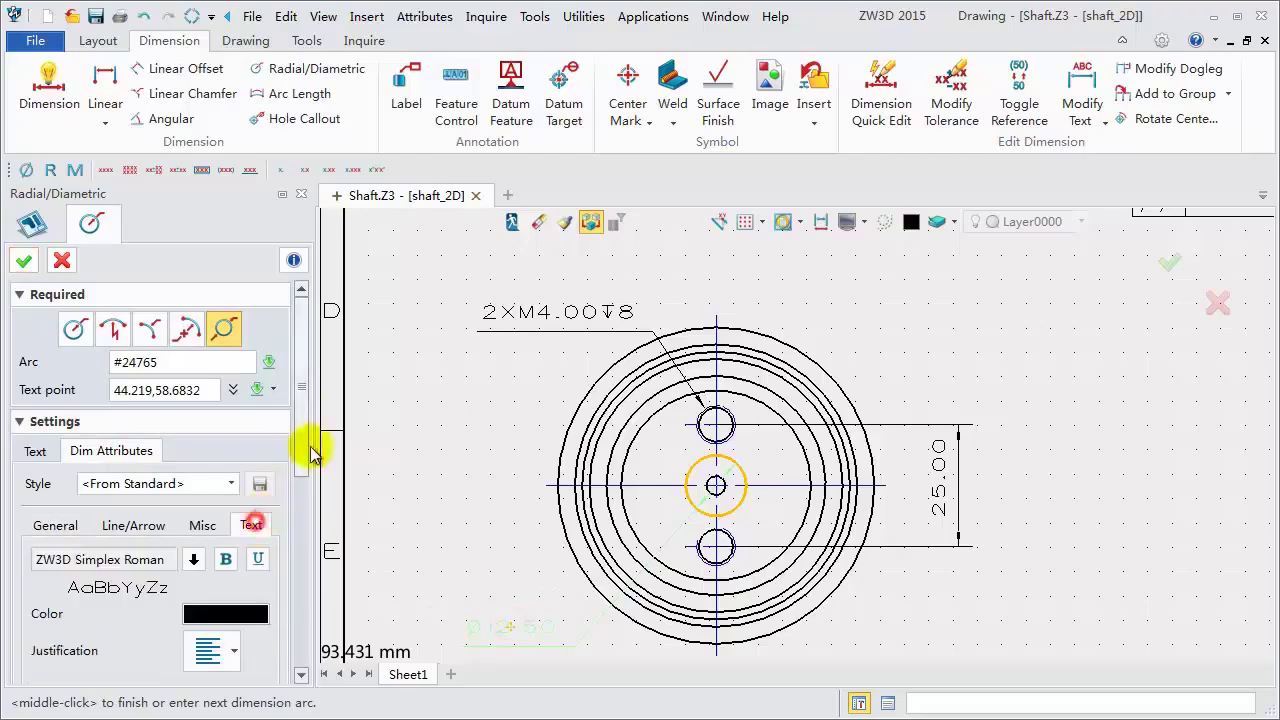
left_click_drag(305, 385, 300, 542)
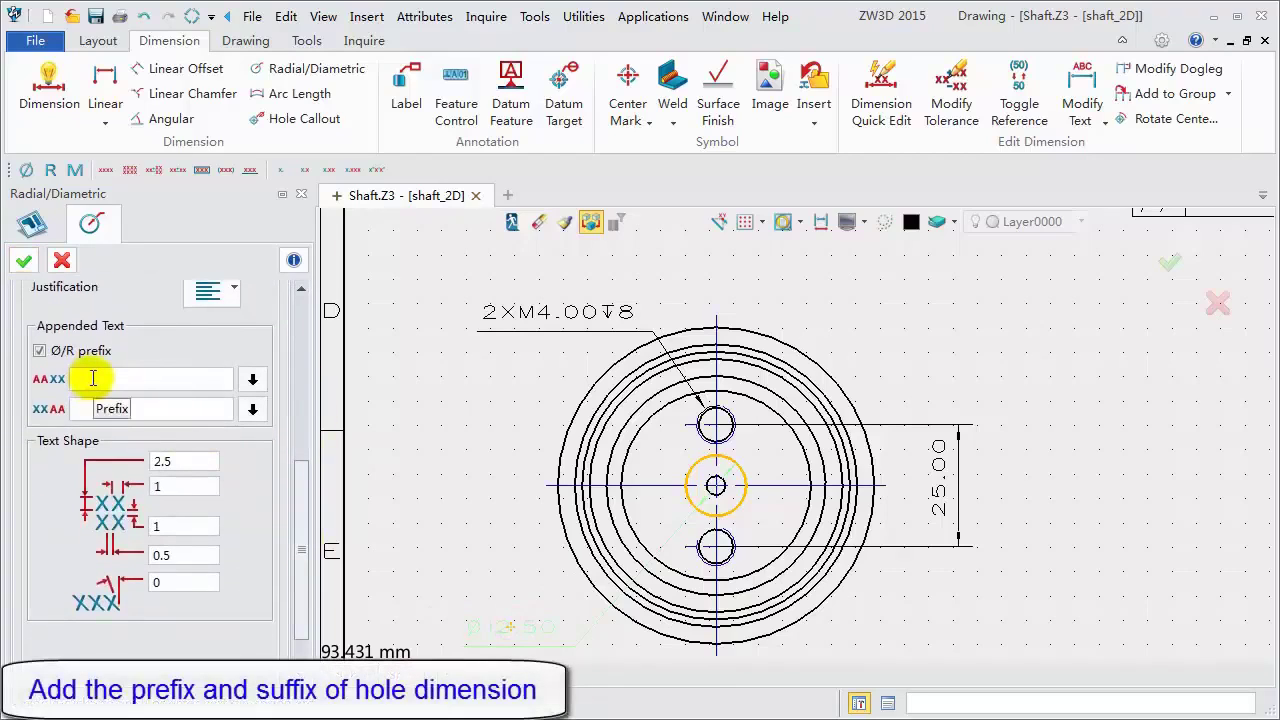
left_click(253, 379)
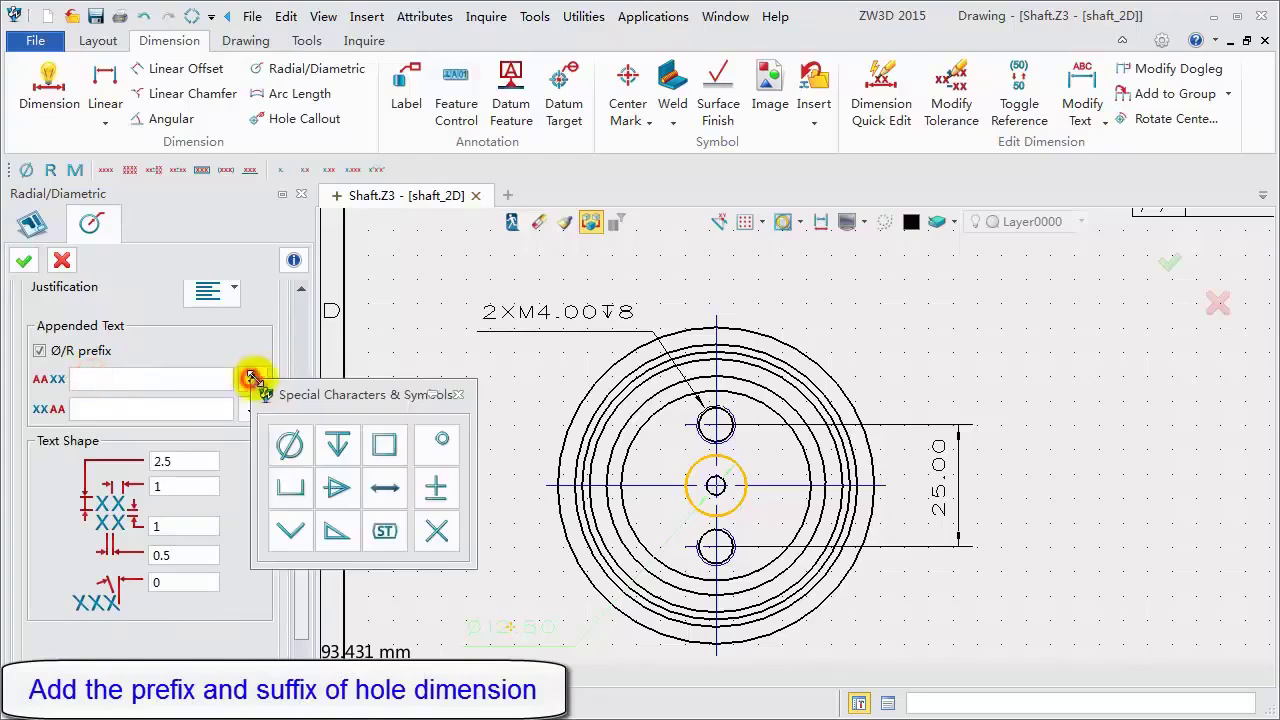
left_click(290, 531)
left_click(458, 395)
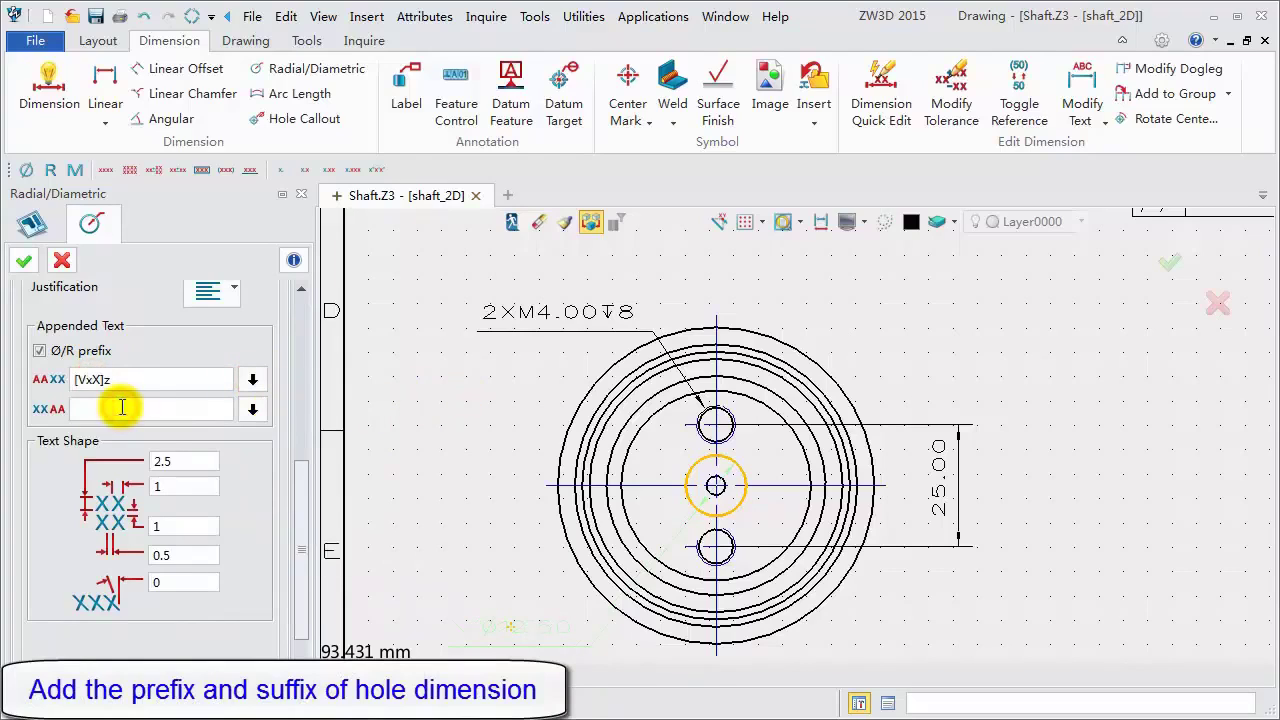
- Append the suffix X60° followed by the depth symbol and 12 to the central circle's diameter dimension and finish it
type("X60")
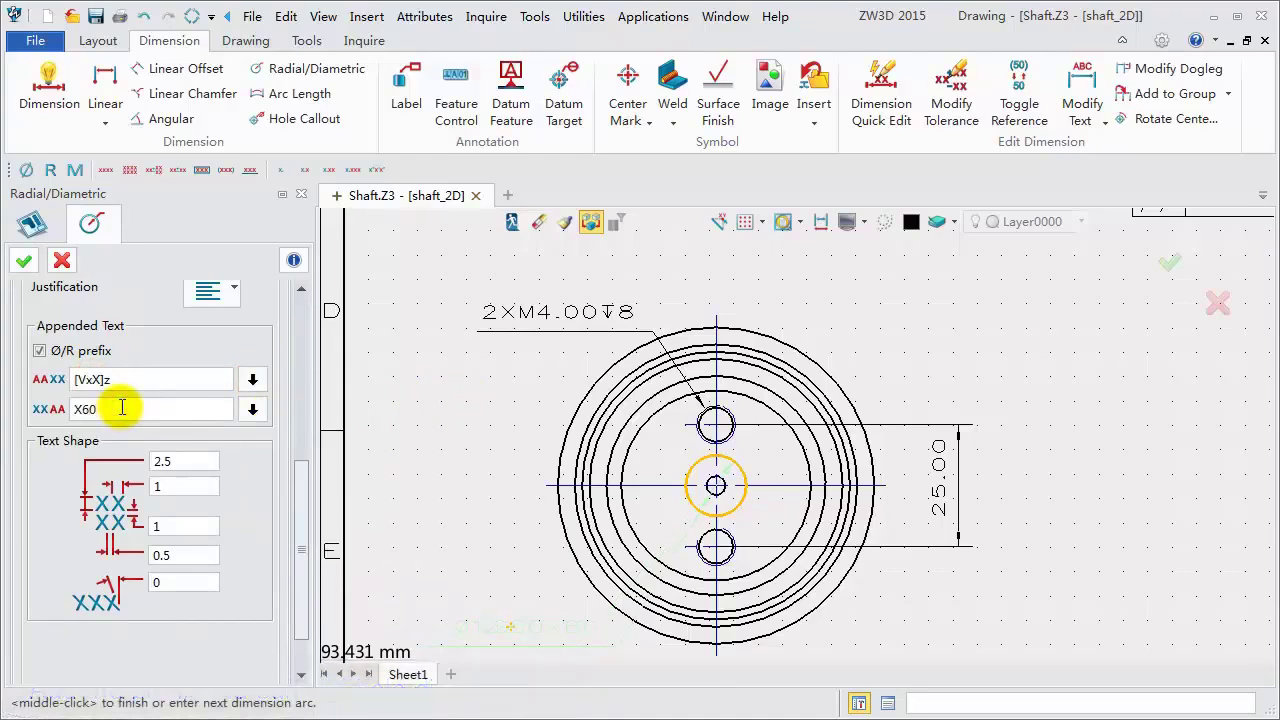
left_click(253, 409)
left_click(449, 475)
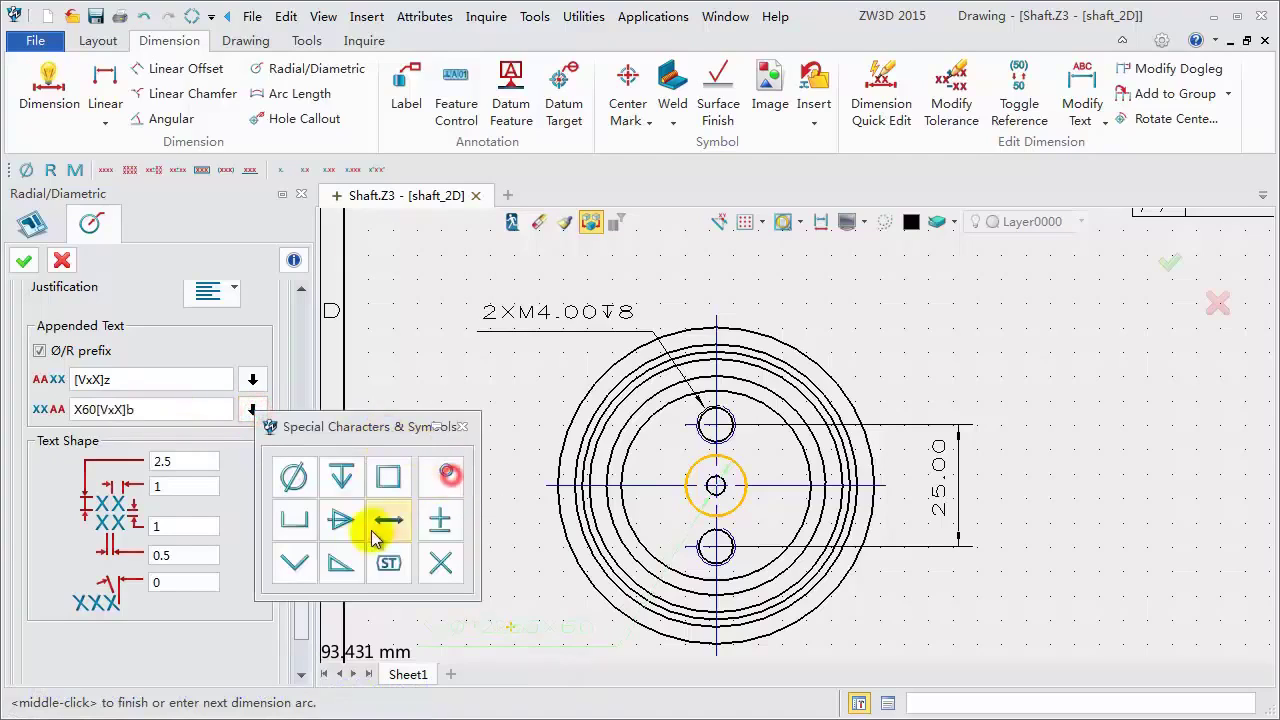
left_click(341, 477)
left_click(462, 426)
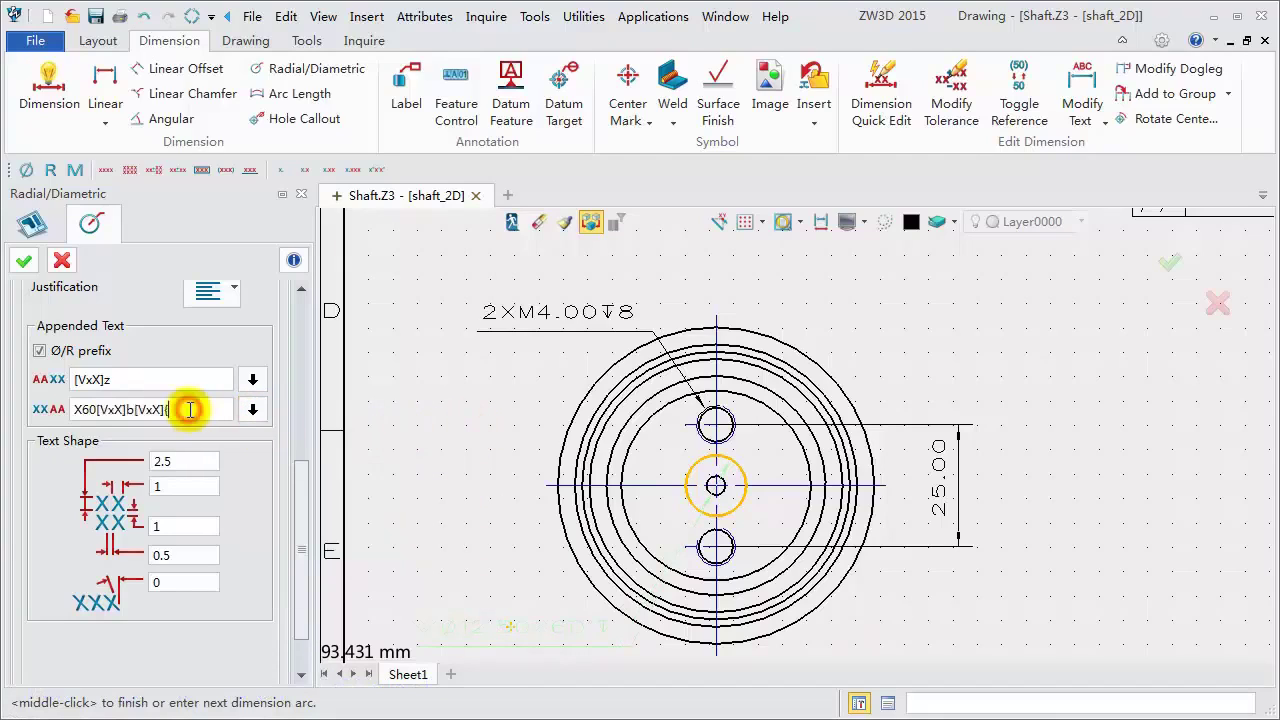
left_click(24, 260)
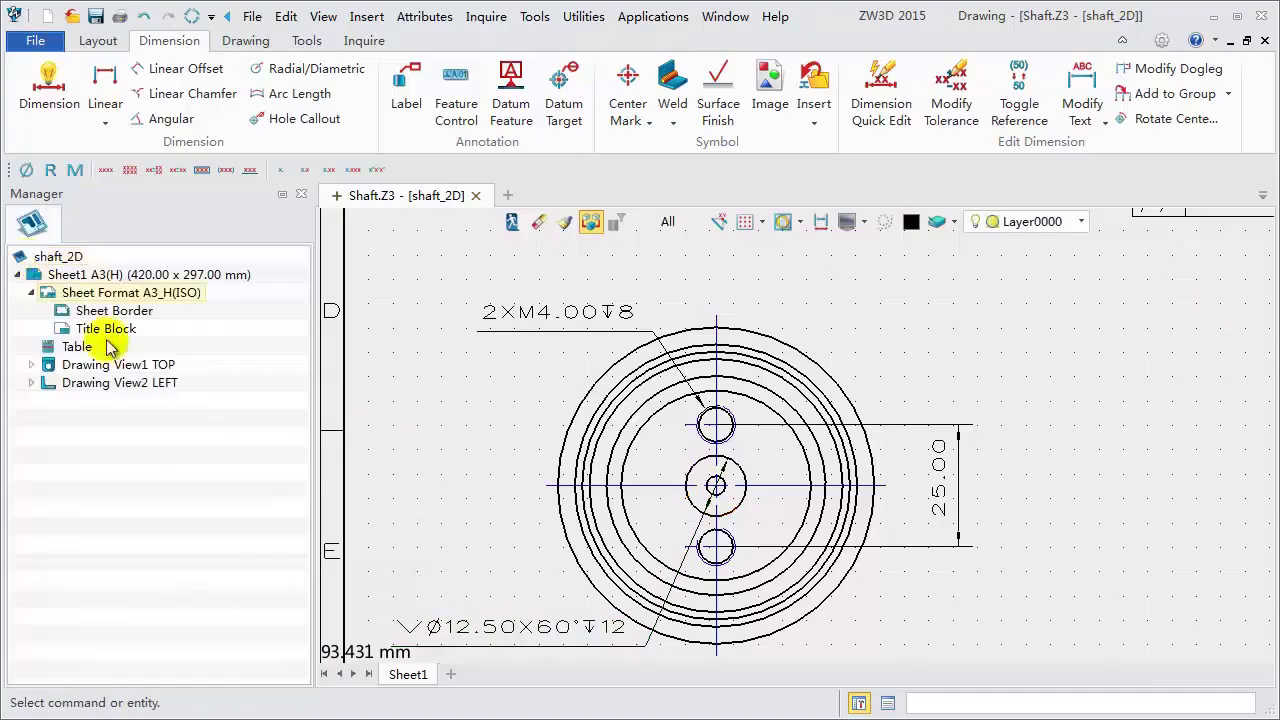
- Create full section view A-A through the main view's left keyway, with flipped arrows, and place it to the right of the LEFT view
scroll(690, 545, "down", 5)
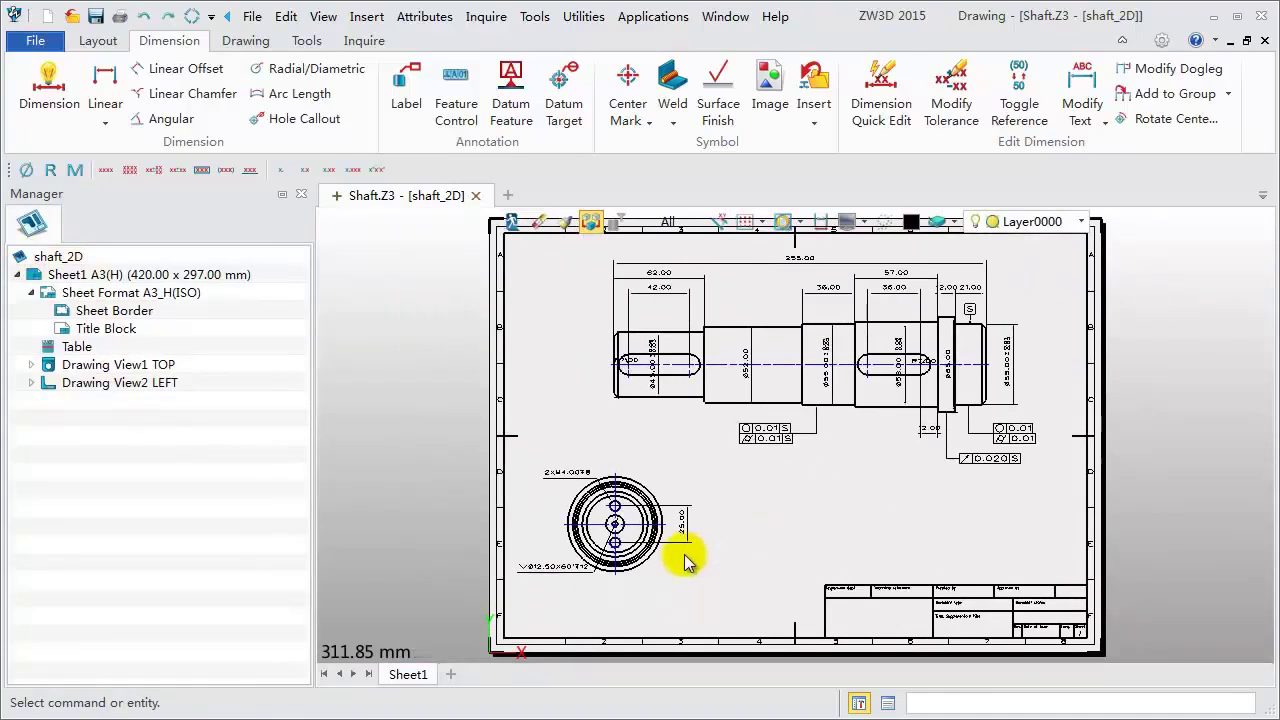
left_click(98, 40)
left_click(185, 118)
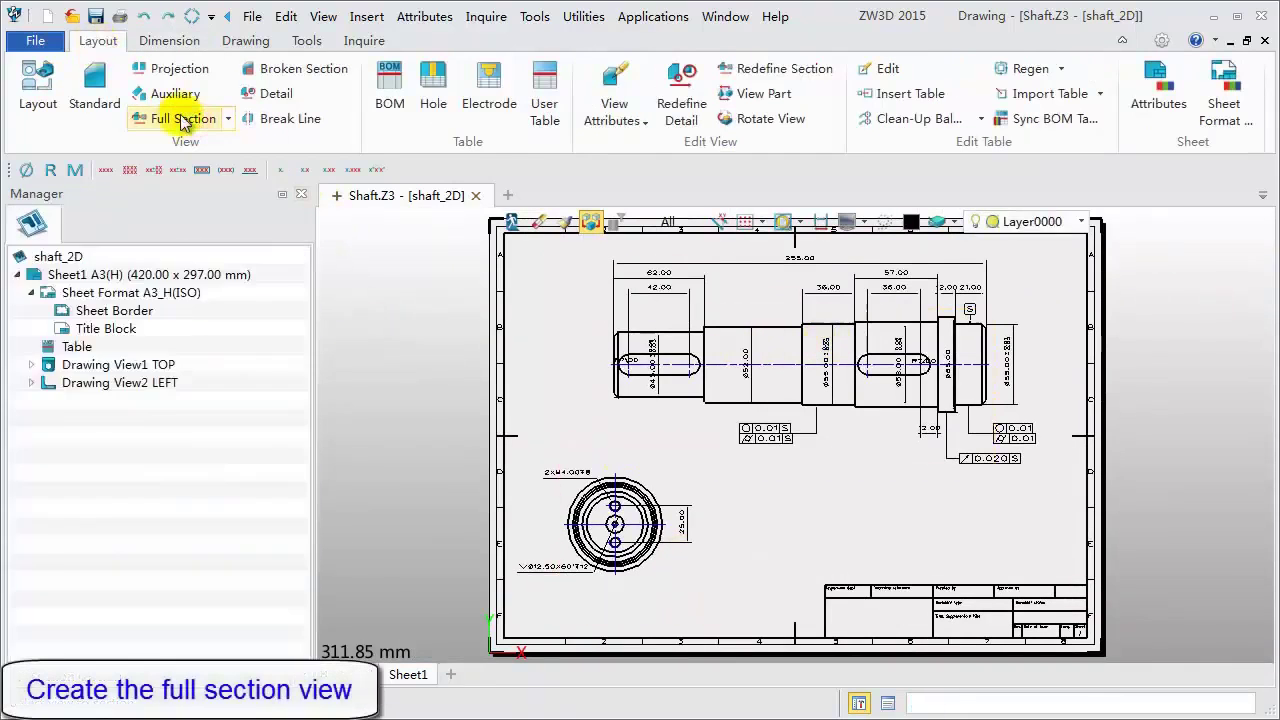
left_click(185, 118)
left_click(701, 336)
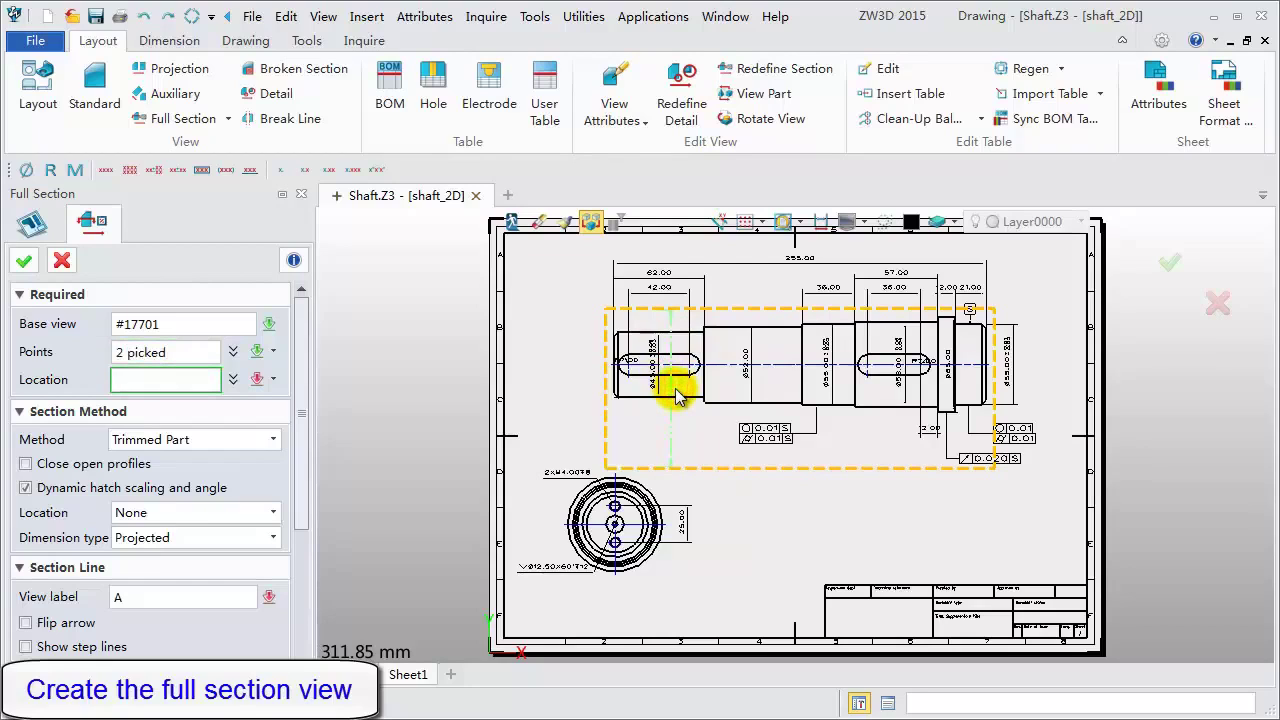
left_click(797, 557)
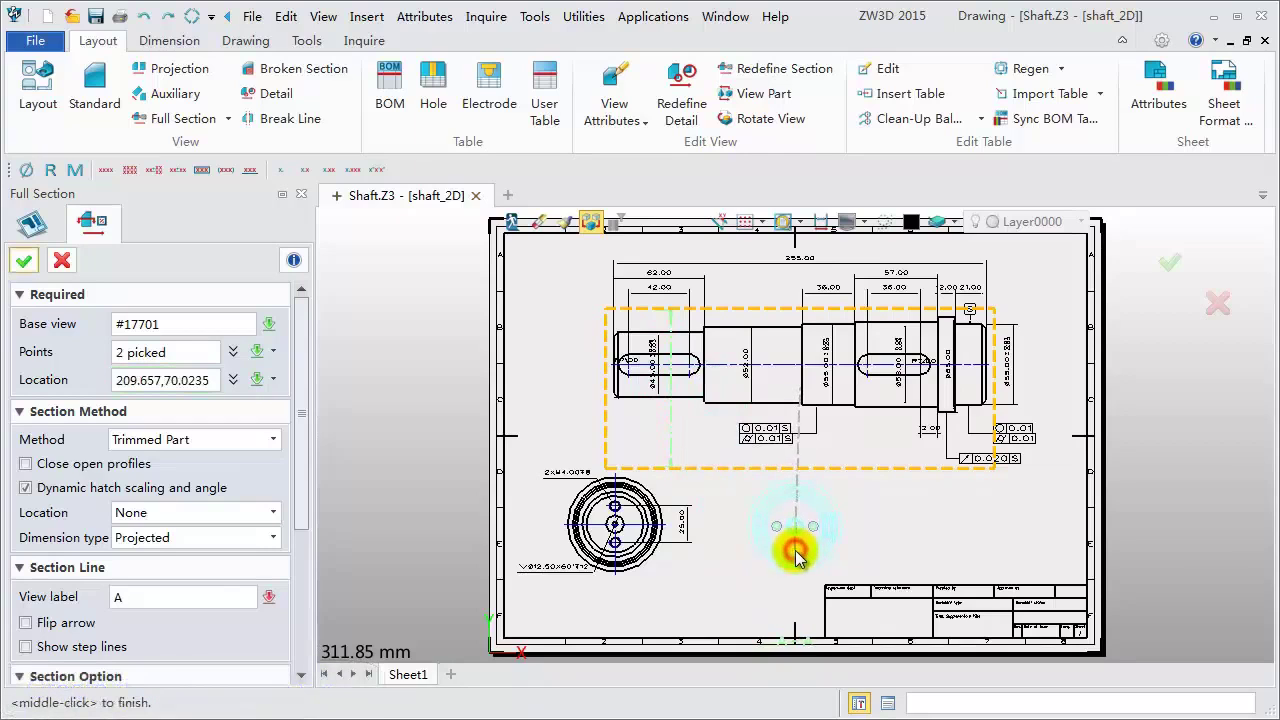
scroll(676, 318, "up", 5)
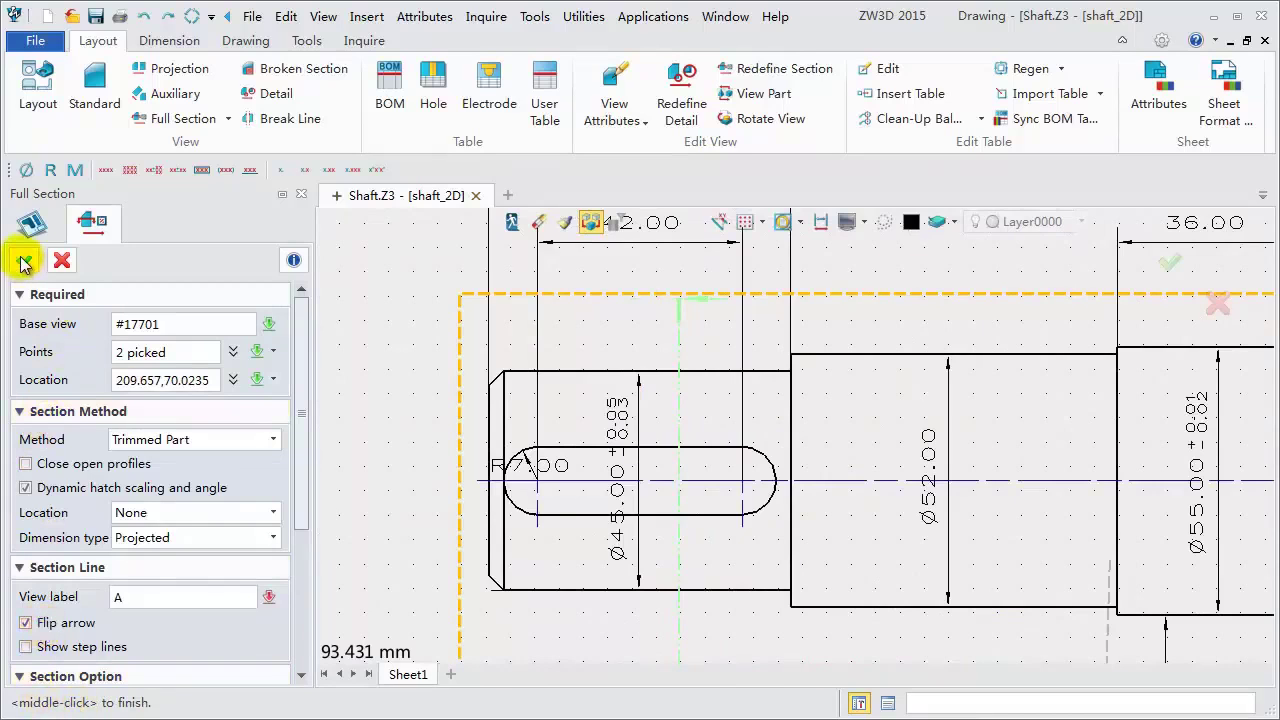
scroll(650, 315, "down", 3)
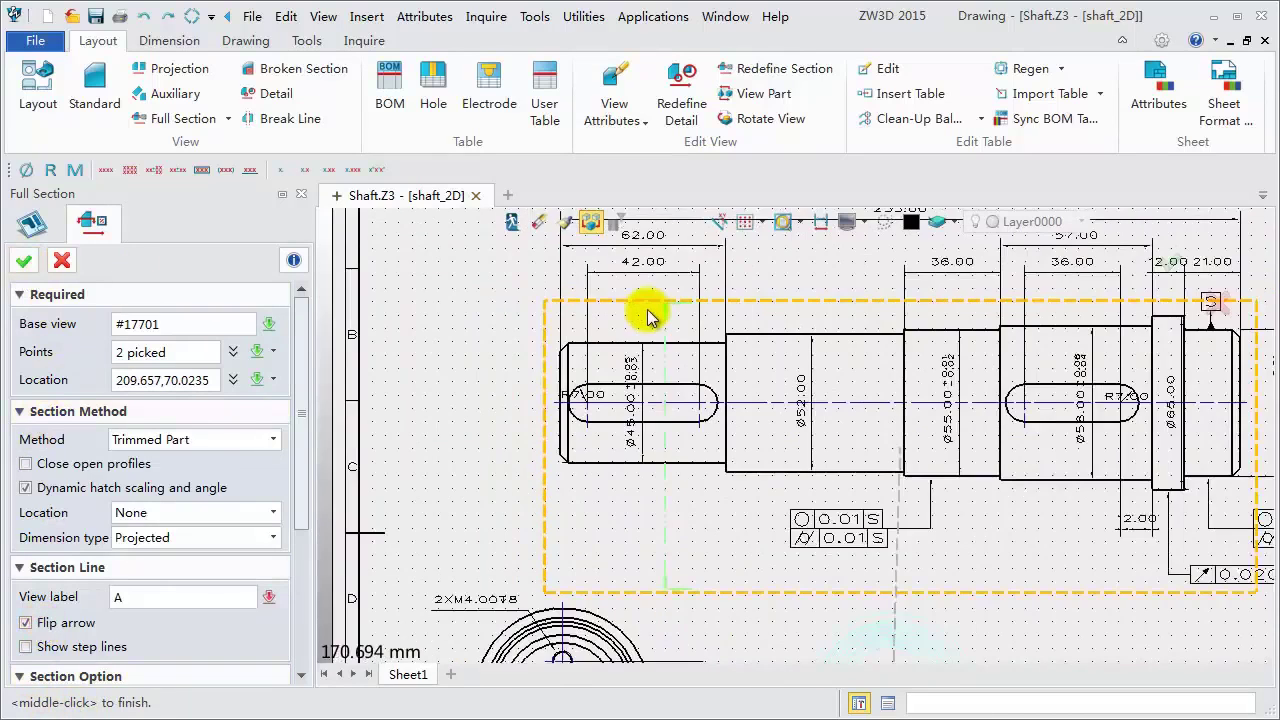
left_click(24, 260)
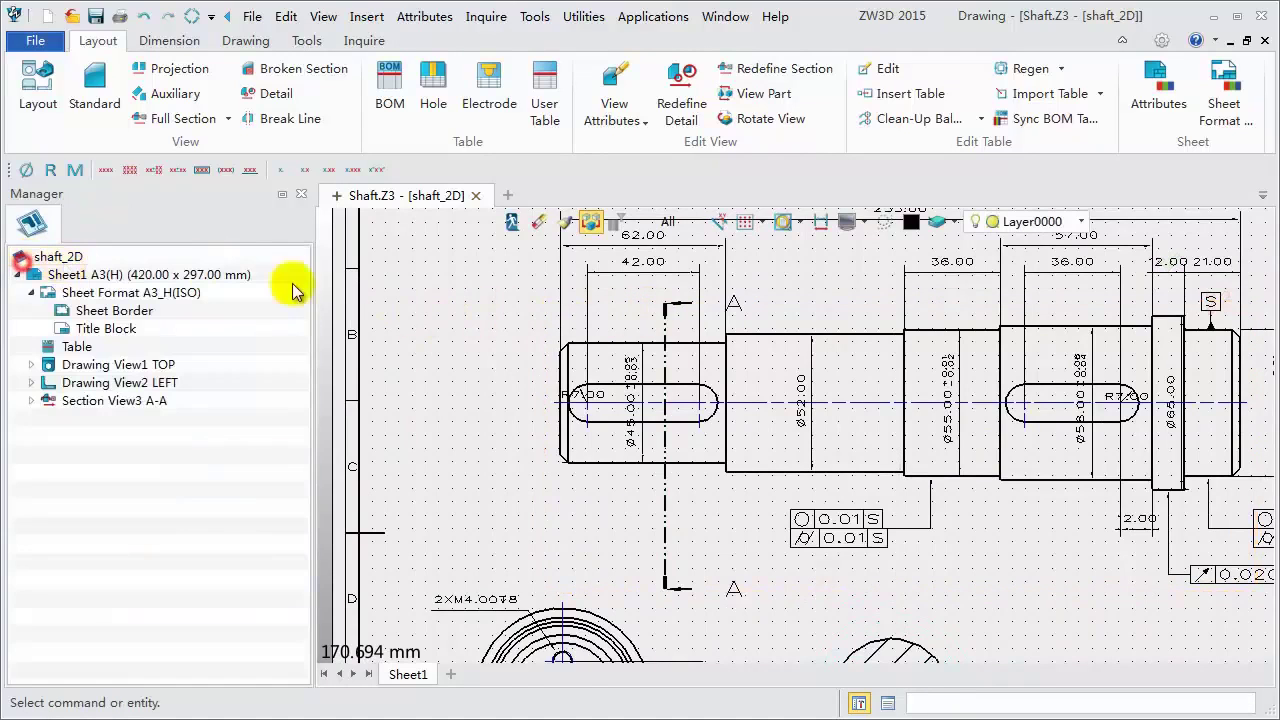
- Add a center mark to the outer arc of section view A-A
scroll(735, 358, "down", 1)
scroll(870, 645, "up", 2)
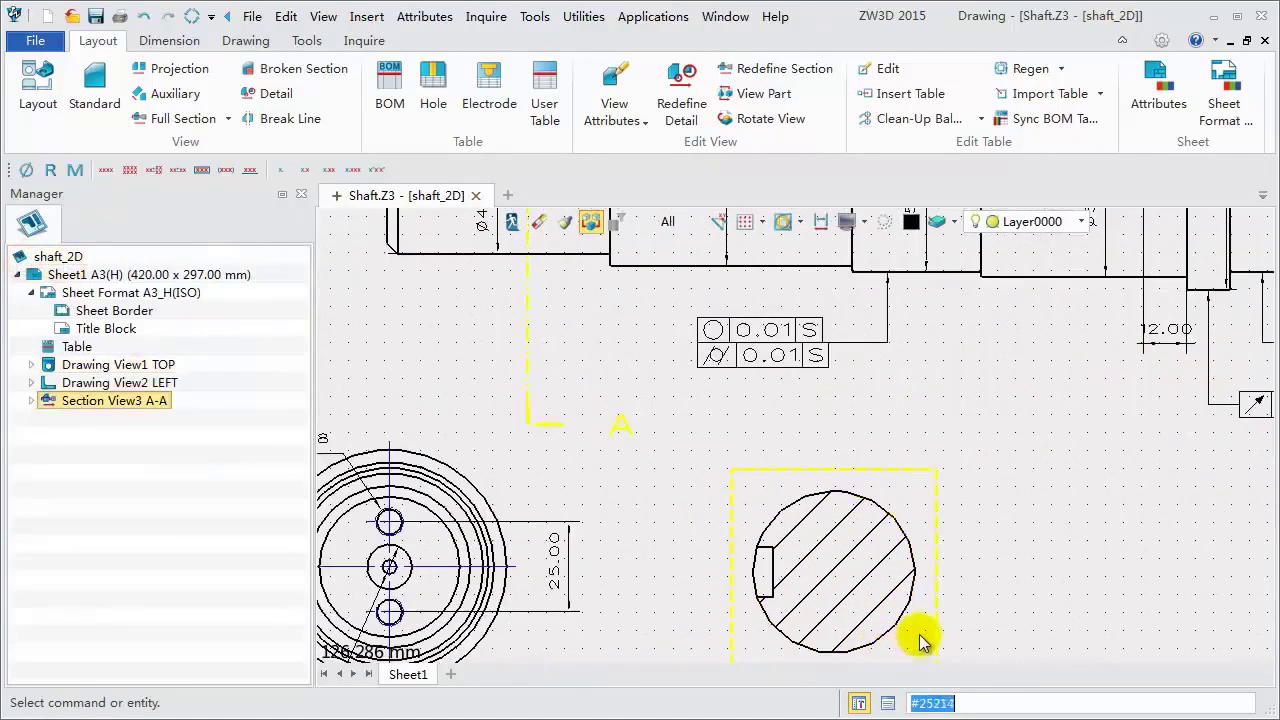
middle_click_drag(949, 594, 929, 514)
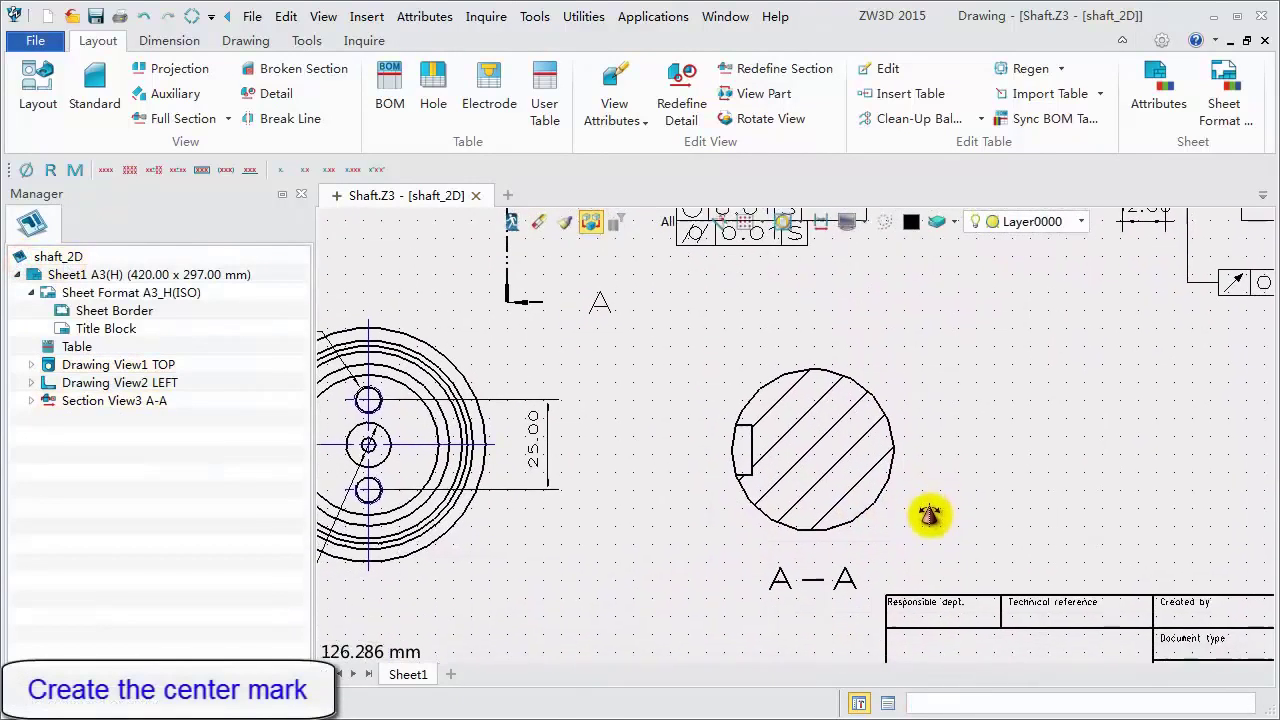
left_click(168, 41)
left_click(628, 100)
left_click(845, 372)
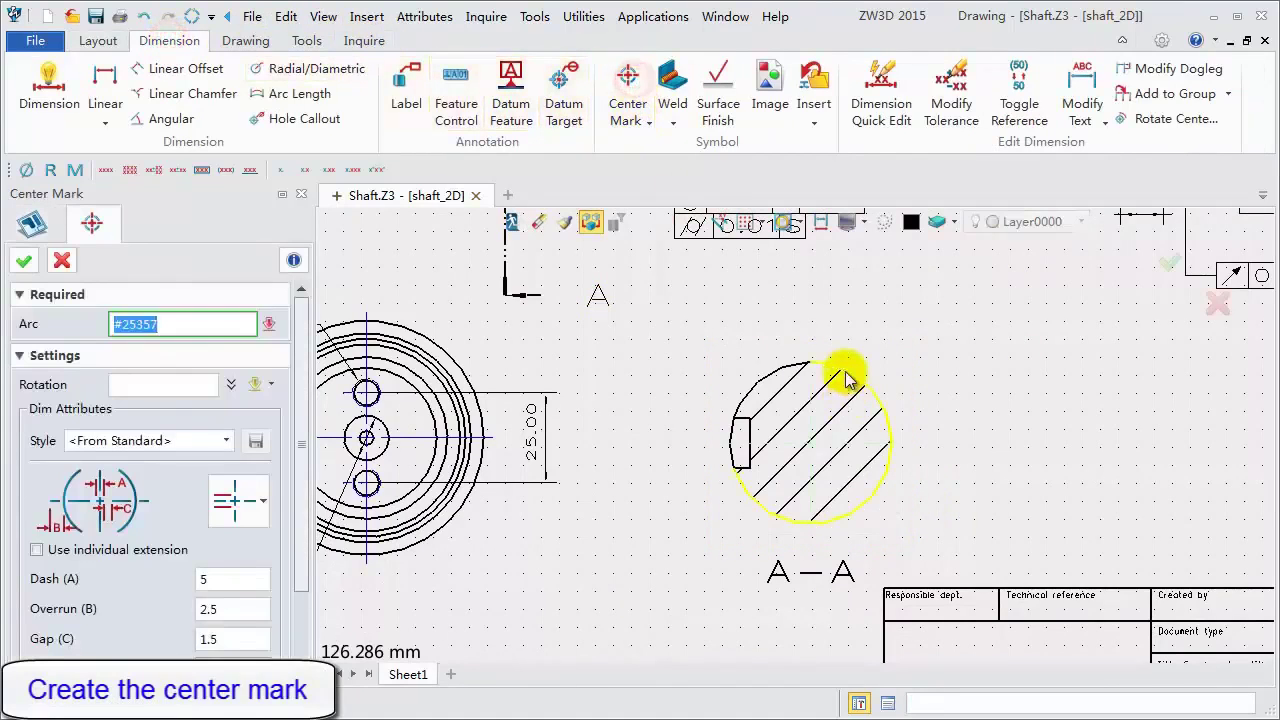
left_click(24, 261)
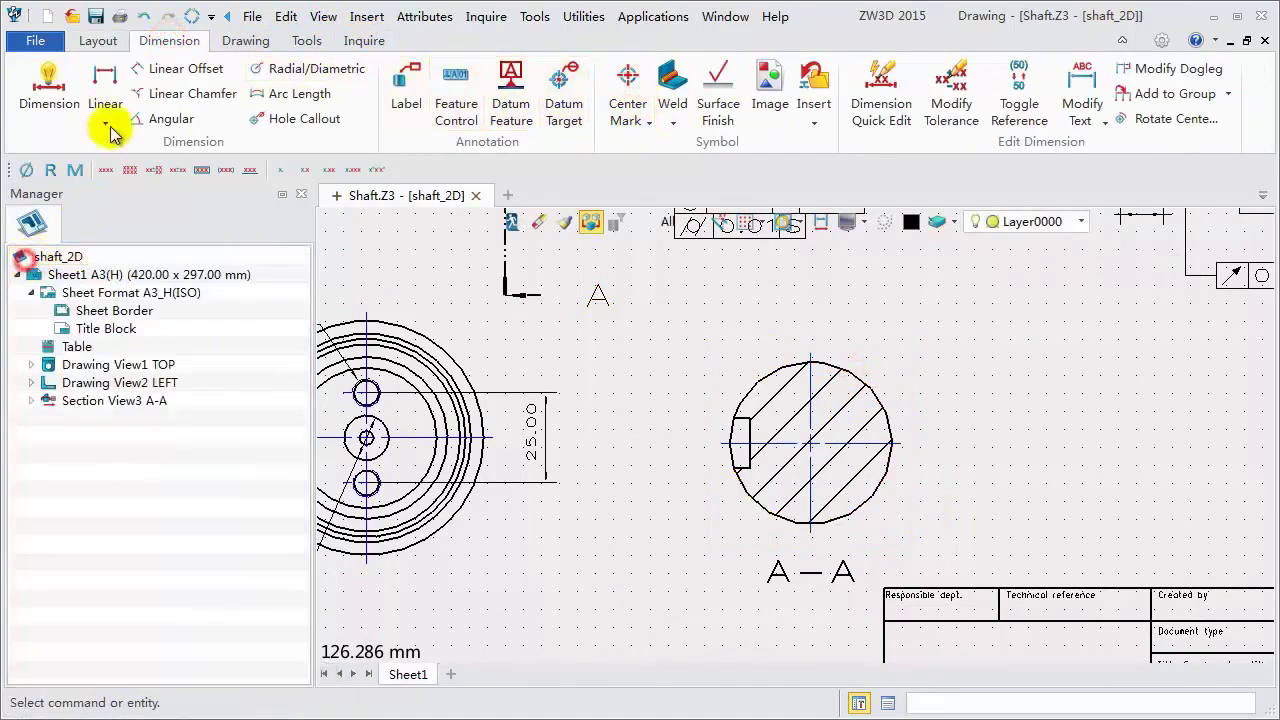
- Dimension the horizontal distance from the keyway floor to the opposite side of section A-A, placing the text above the view
left_click(49, 90)
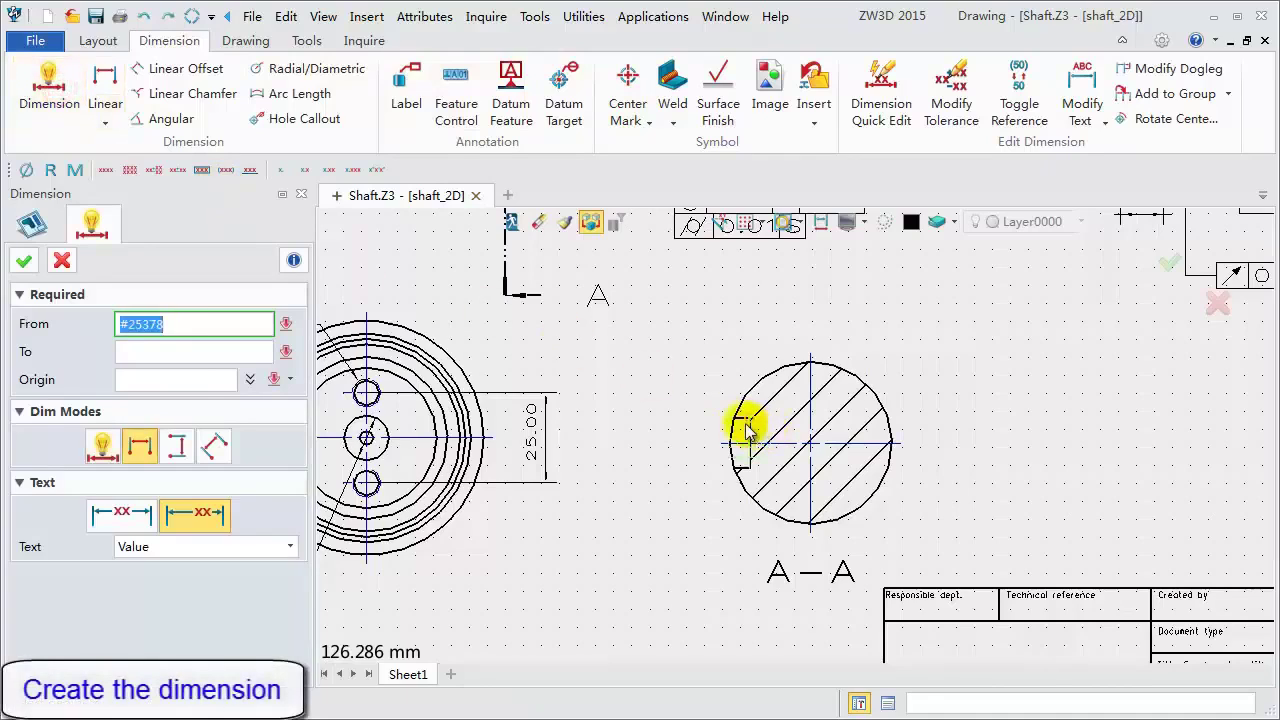
left_click(745, 428)
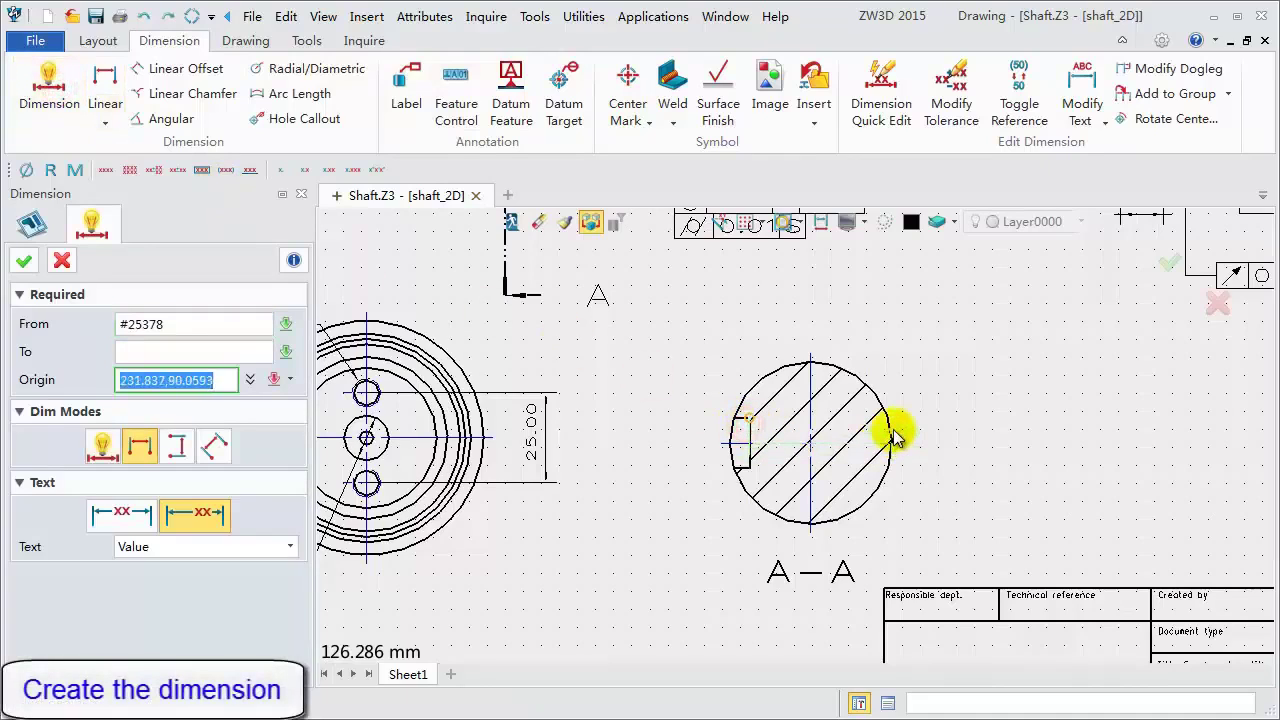
left_click(891, 431)
left_click(810, 325)
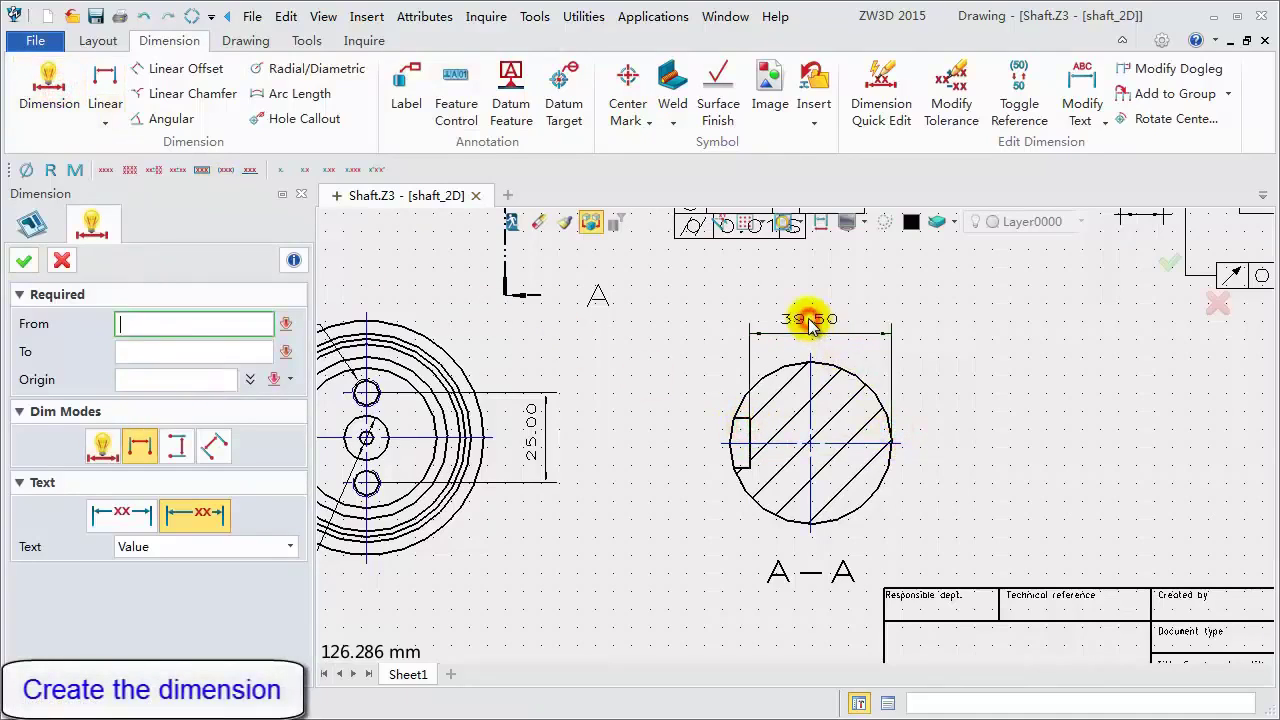
- Dimension the keyway's width in section A-A with an automatic-mode dimension placed to the left of the view
left_click(750, 425)
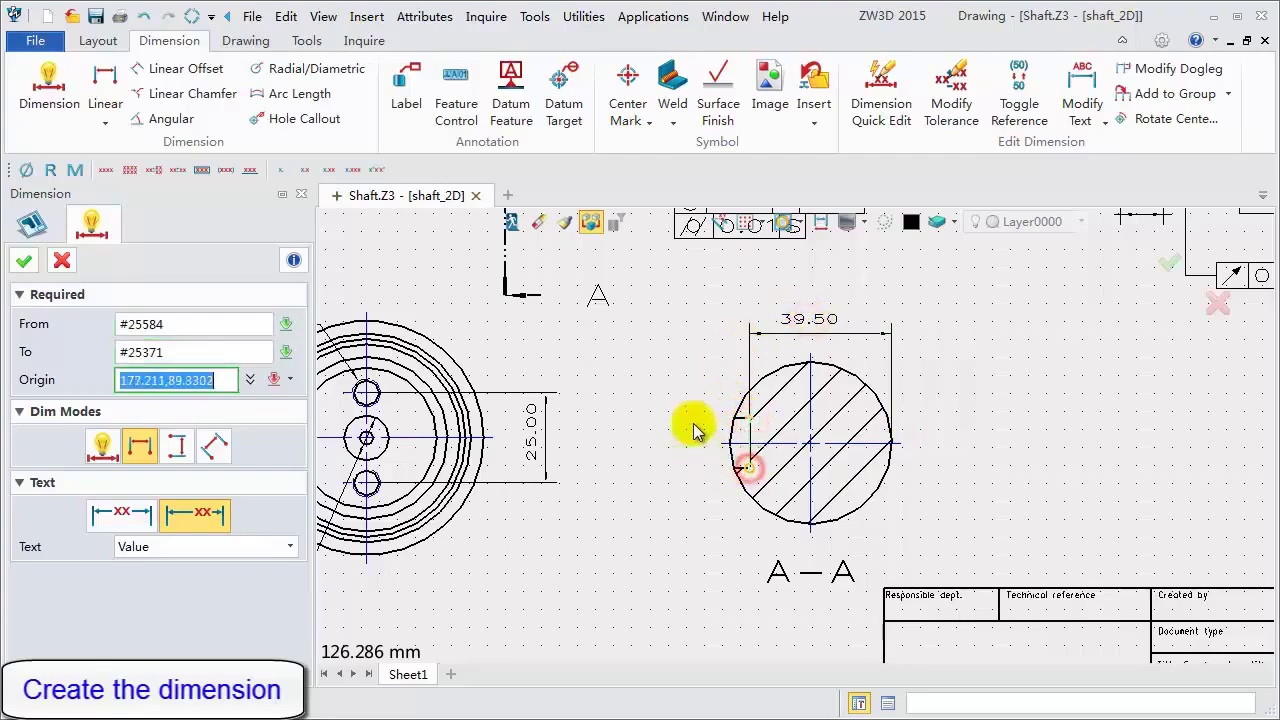
left_click(193, 441)
left_click(103, 447)
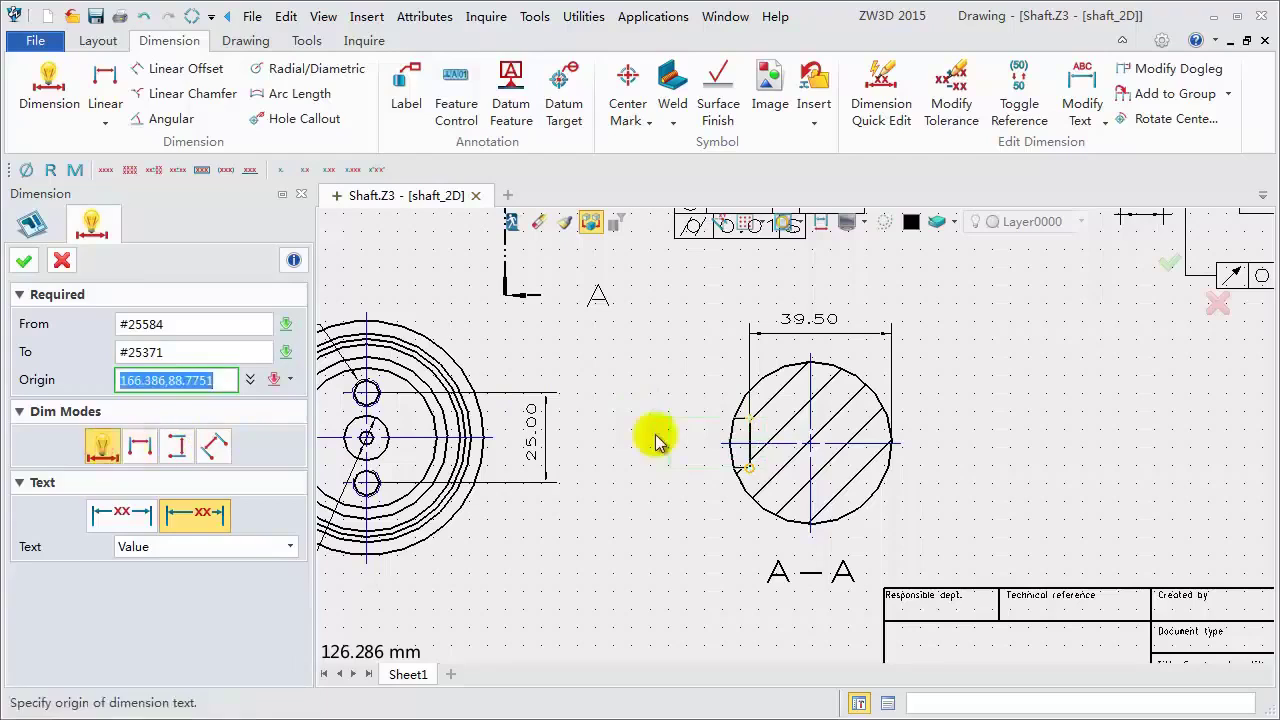
left_click(651, 434)
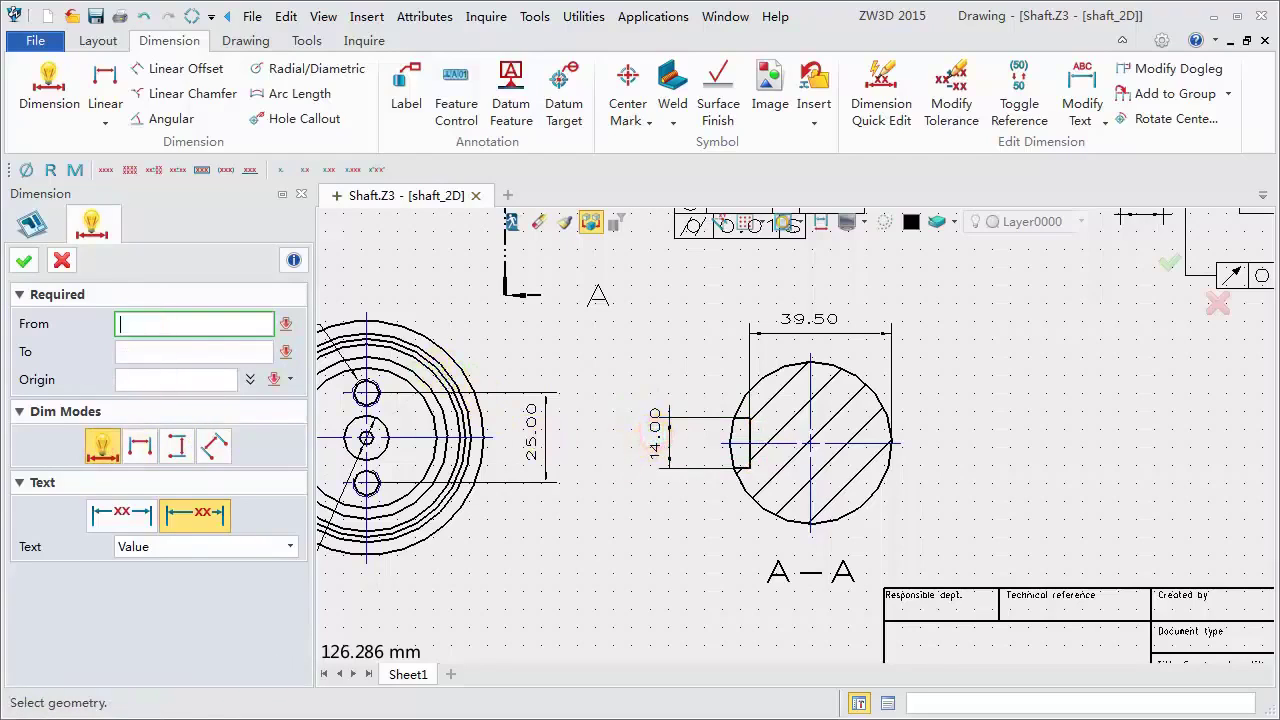
left_click(61, 260)
- Give the horizontal dimension above section A-A an unequal tolerance with upper value 0 and lower value 0.2
left_click(848, 336)
right_click(848, 336)
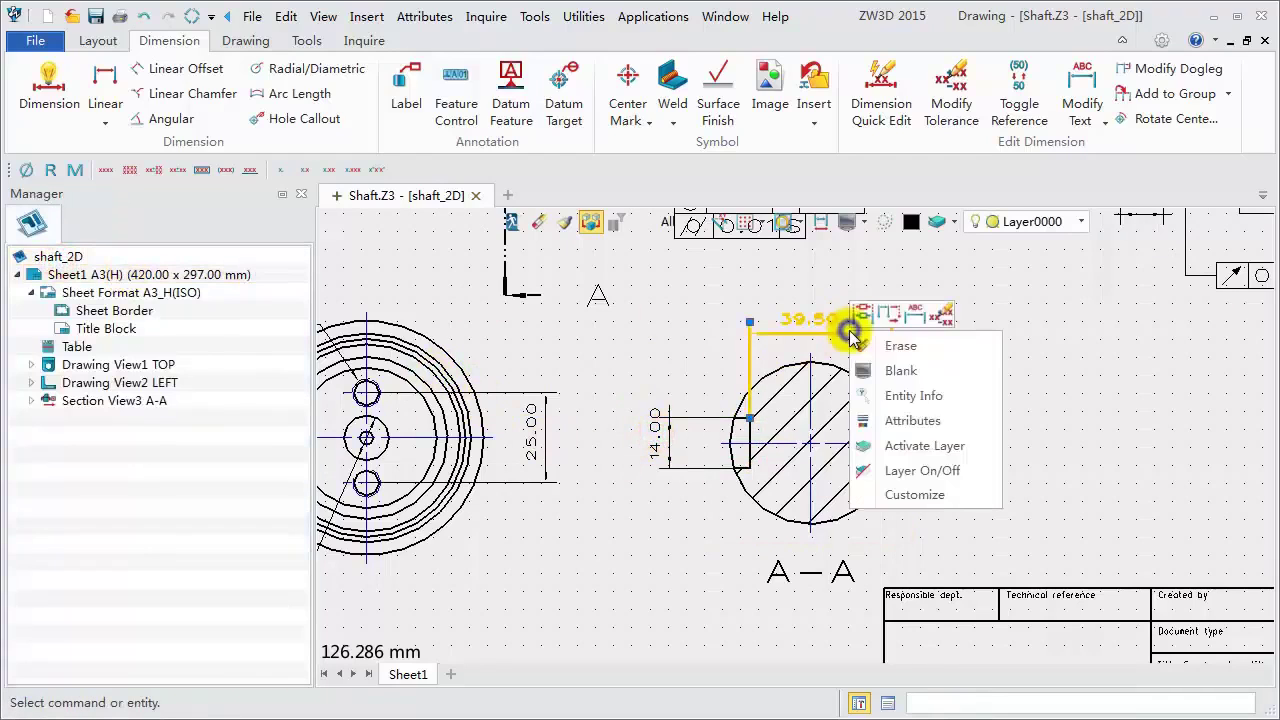
left_click(922, 425)
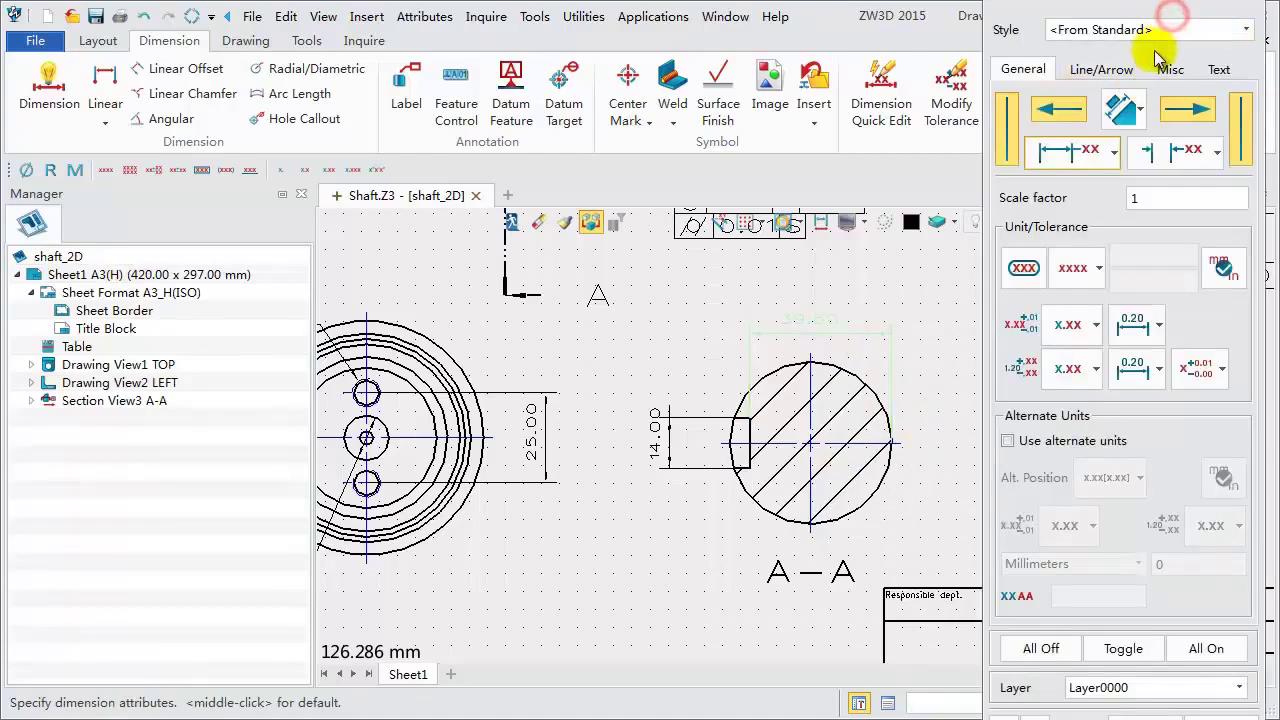
left_click_drag(1178, 3, 1161, 42)
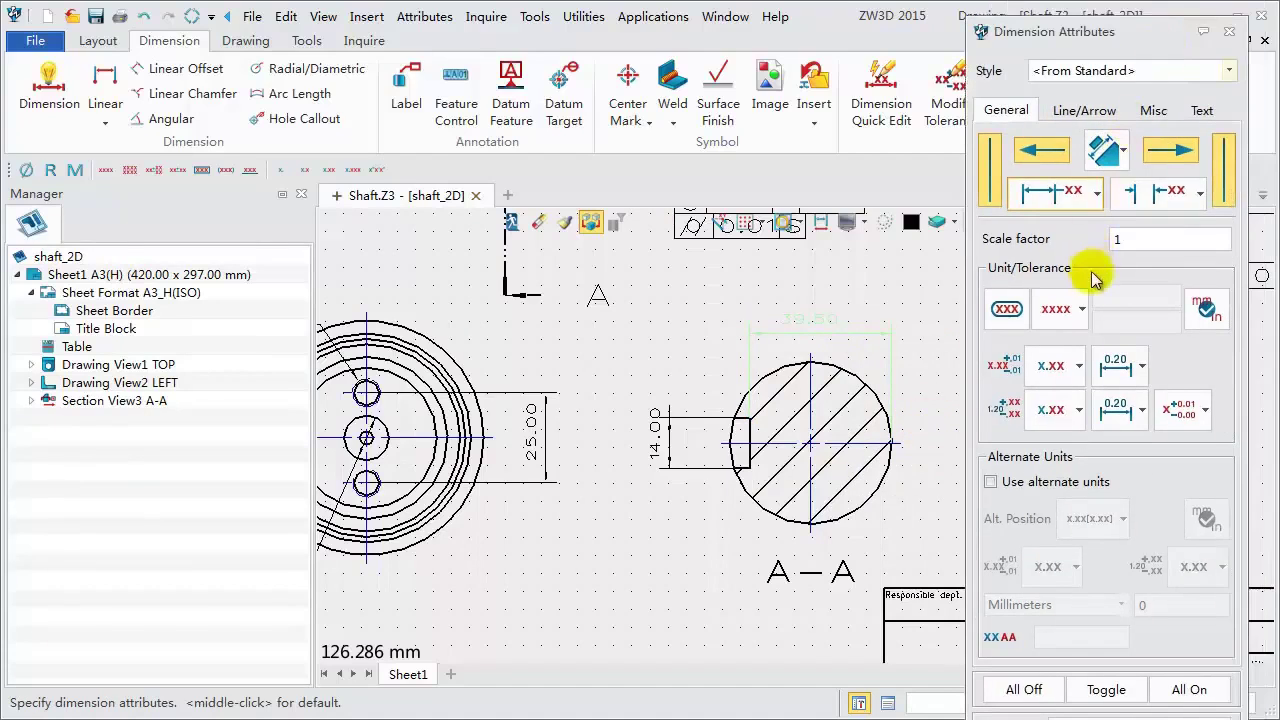
left_click(1080, 310)
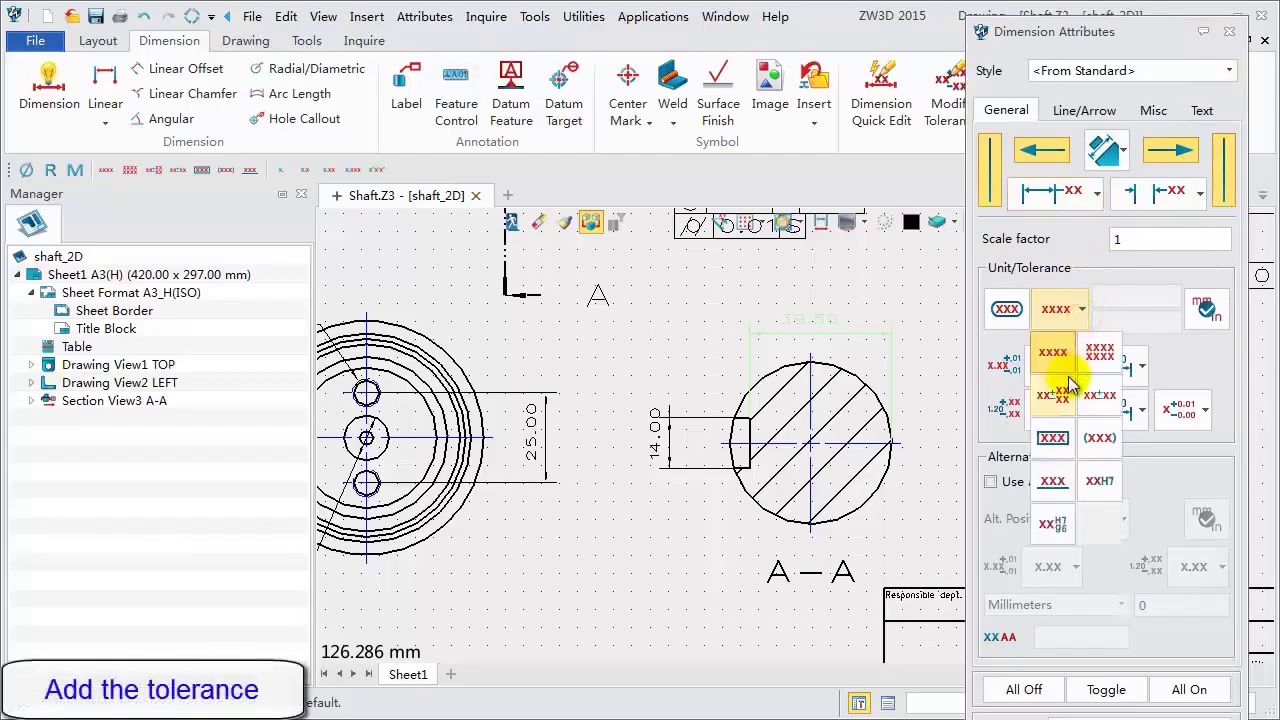
left_click(1057, 400)
left_click(1113, 302)
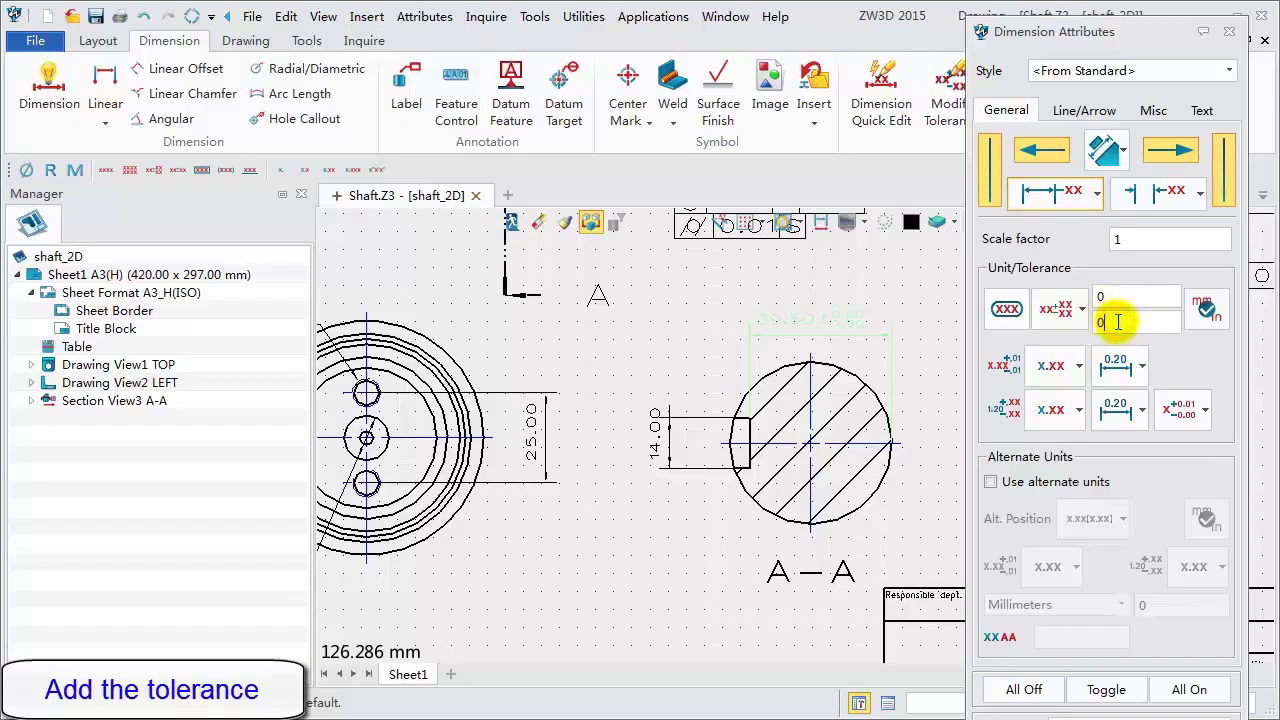
left_click(1117, 322)
type("0.2")
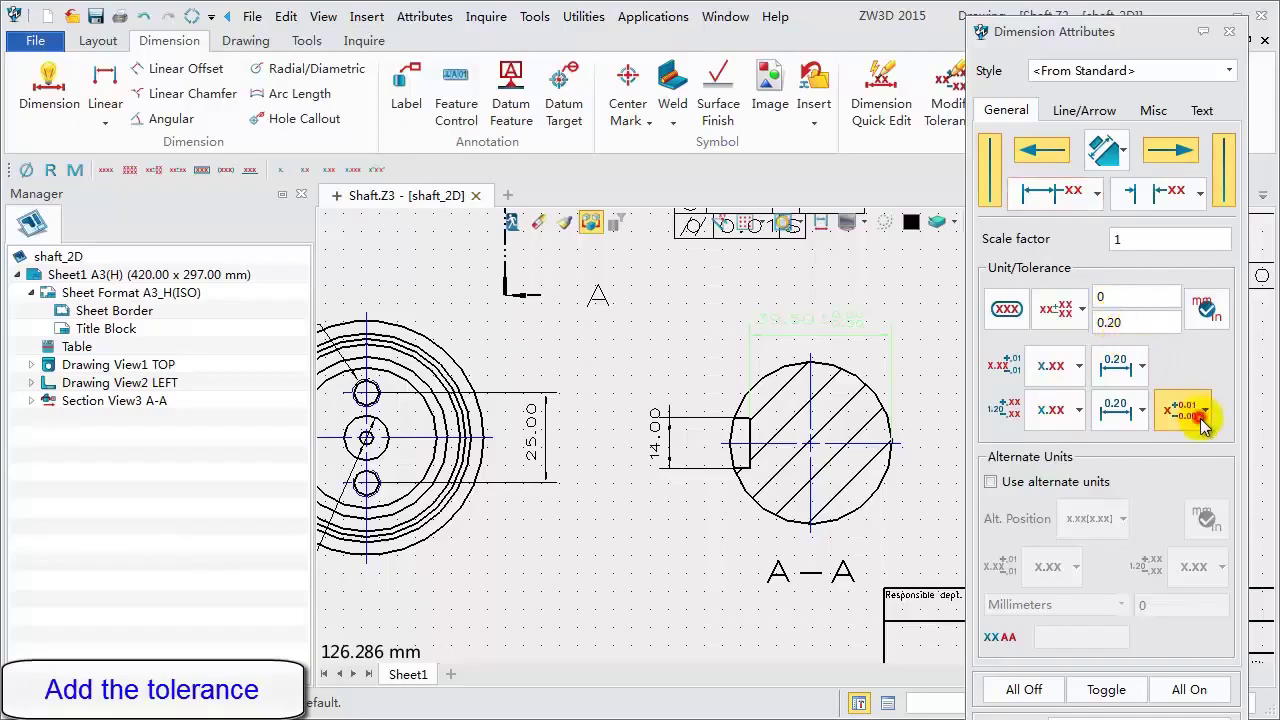
- Set the dimension's zero tolerance display to a plain 0 without sign or decimals and apply the attributes
left_click(1185, 409)
left_click(1186, 540)
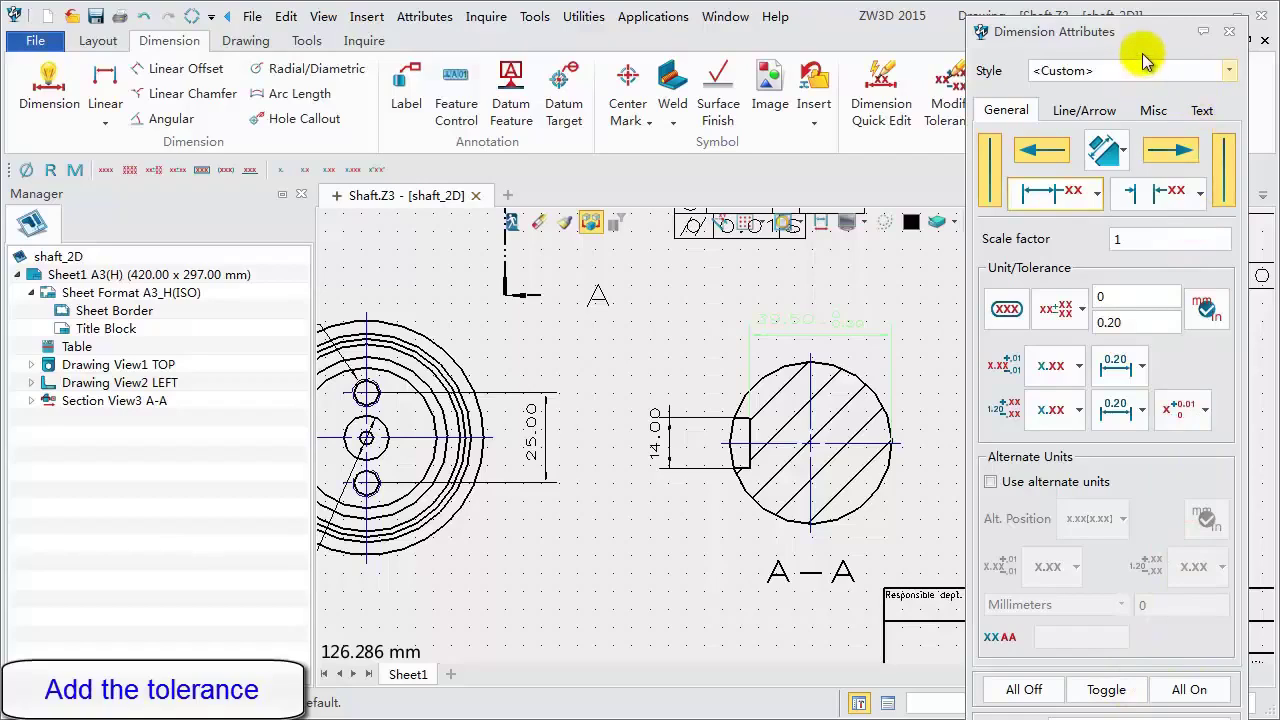
left_click_drag(1140, 41, 1139, 2)
left_click(1131, 696)
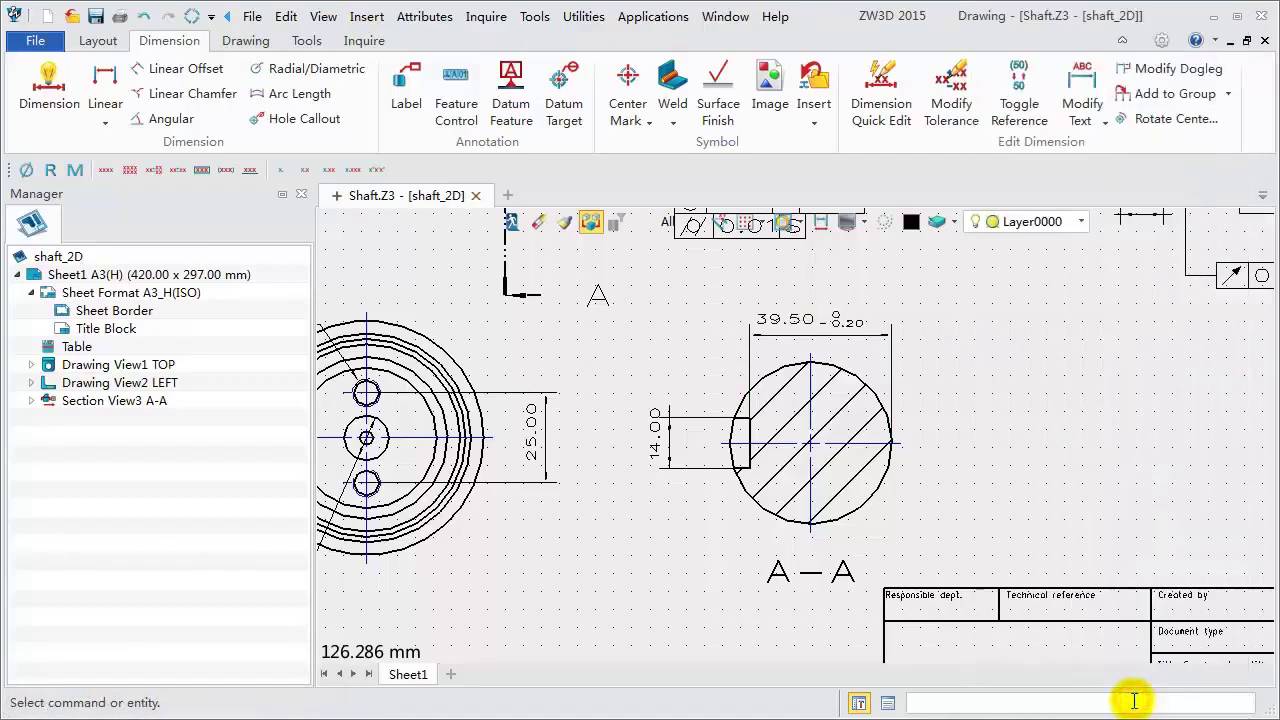
- Give section A-A's keyway width dimension an unequal tolerance of 0 upper and 0.043 lower, showing the zero as a plain 0
left_click(660, 431)
right_click(662, 432)
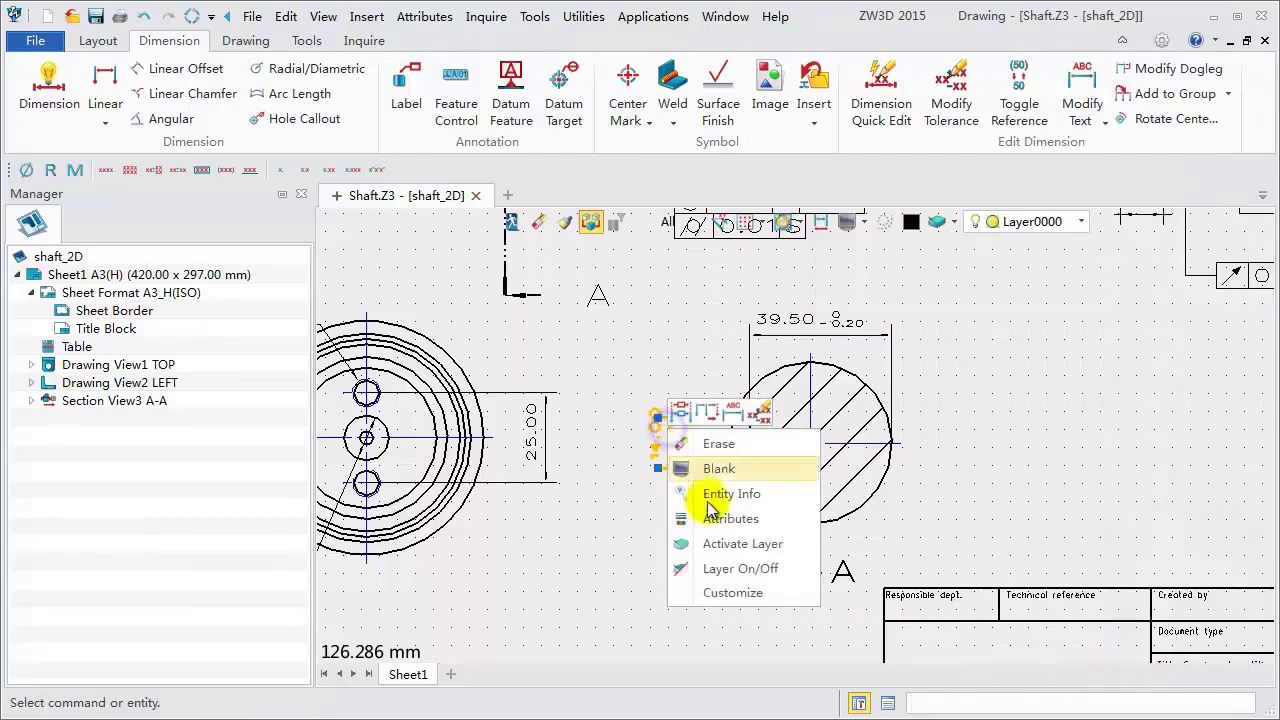
left_click(725, 517)
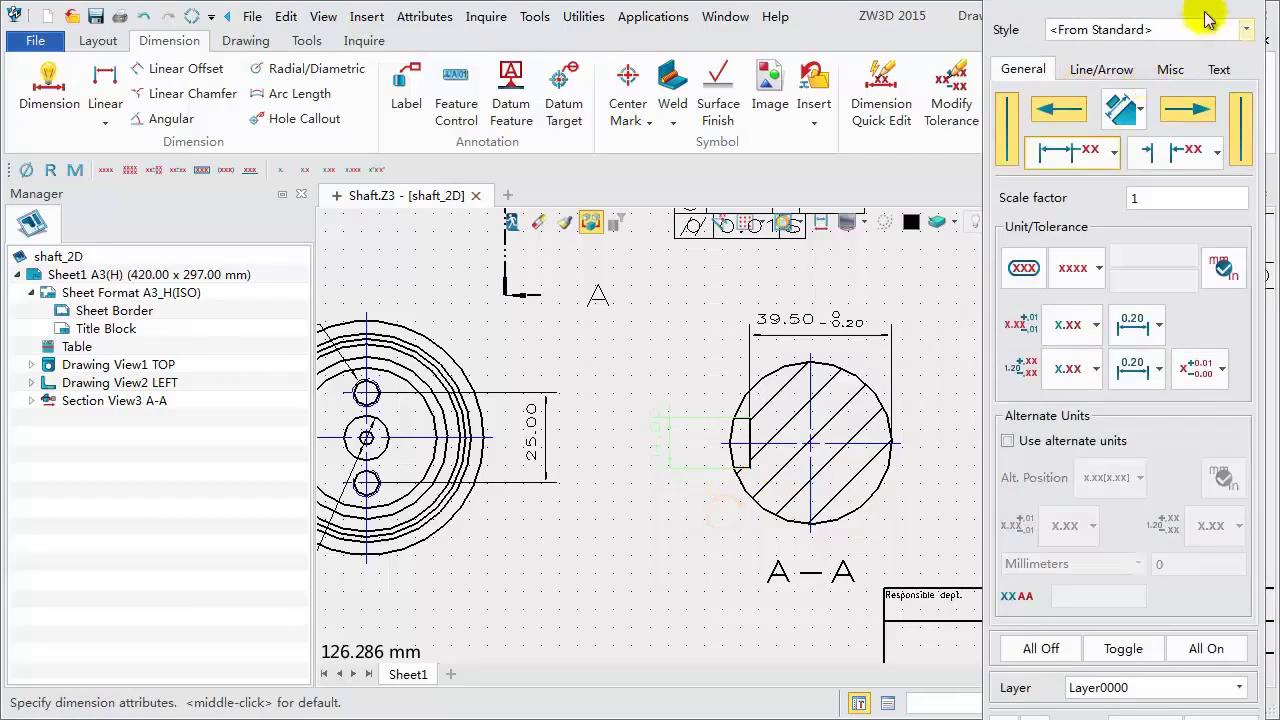
left_click(1100, 270)
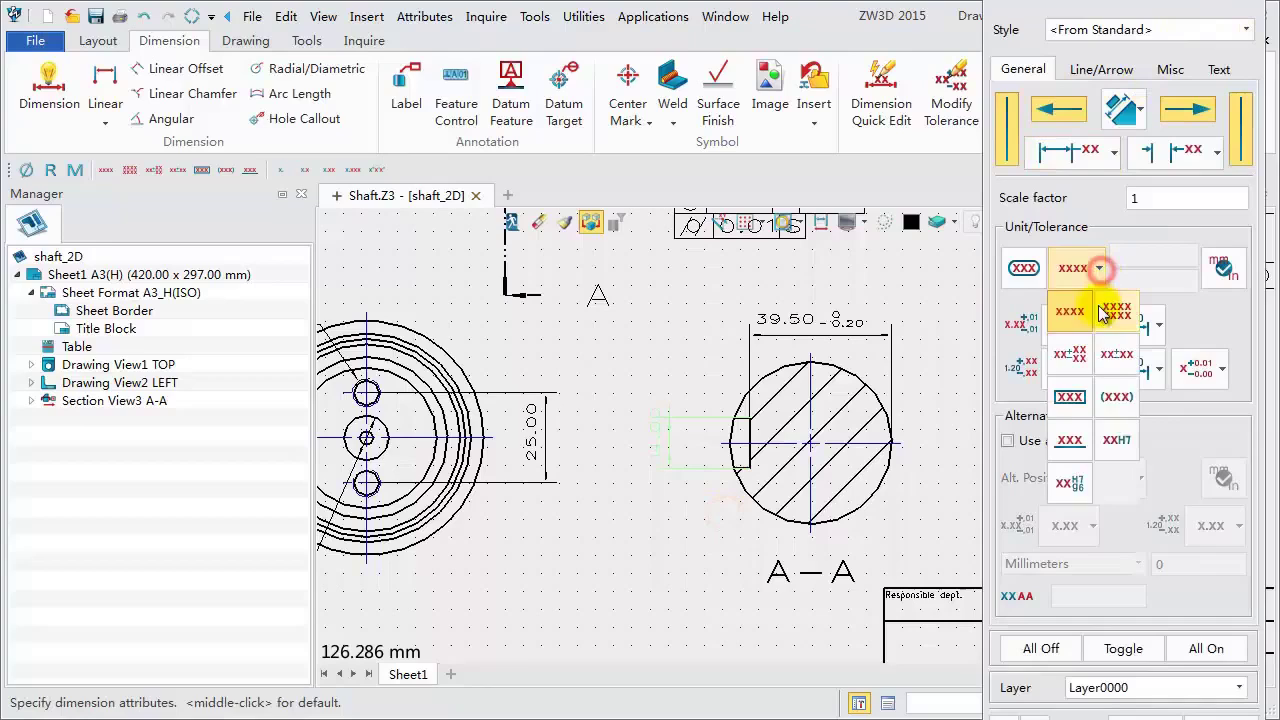
left_click(1078, 366)
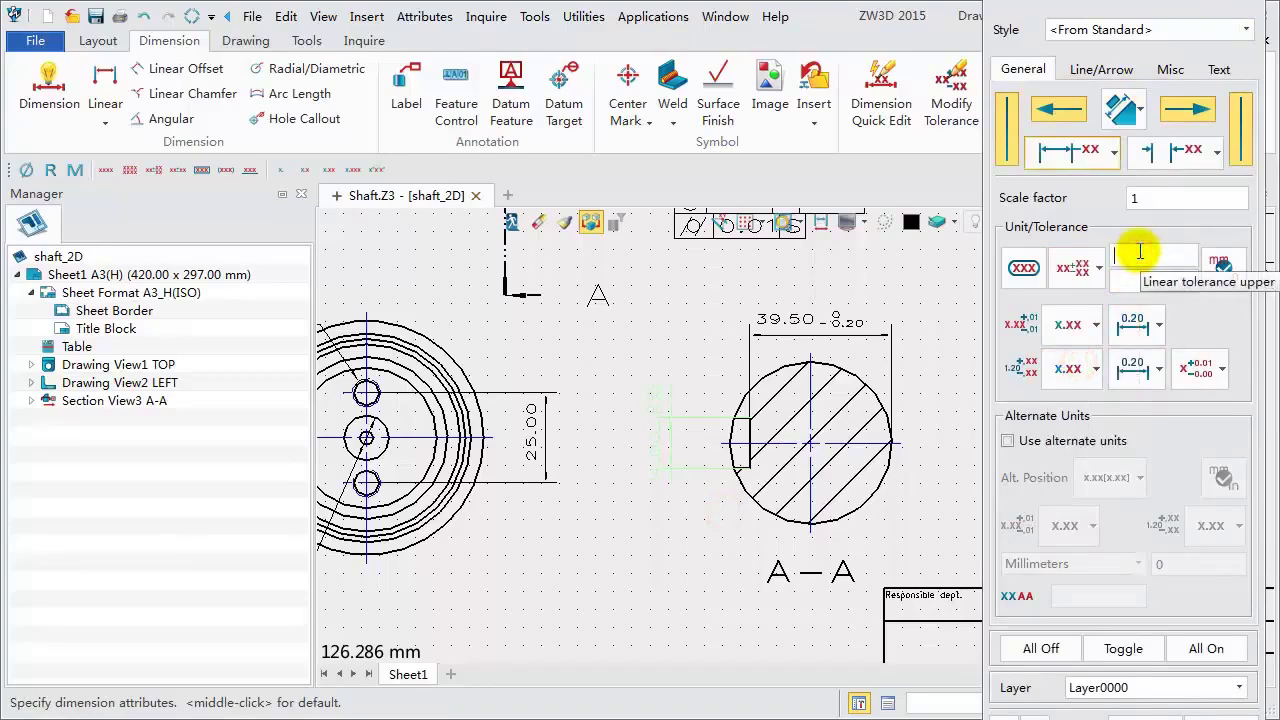
type("0")
left_click(1144, 278)
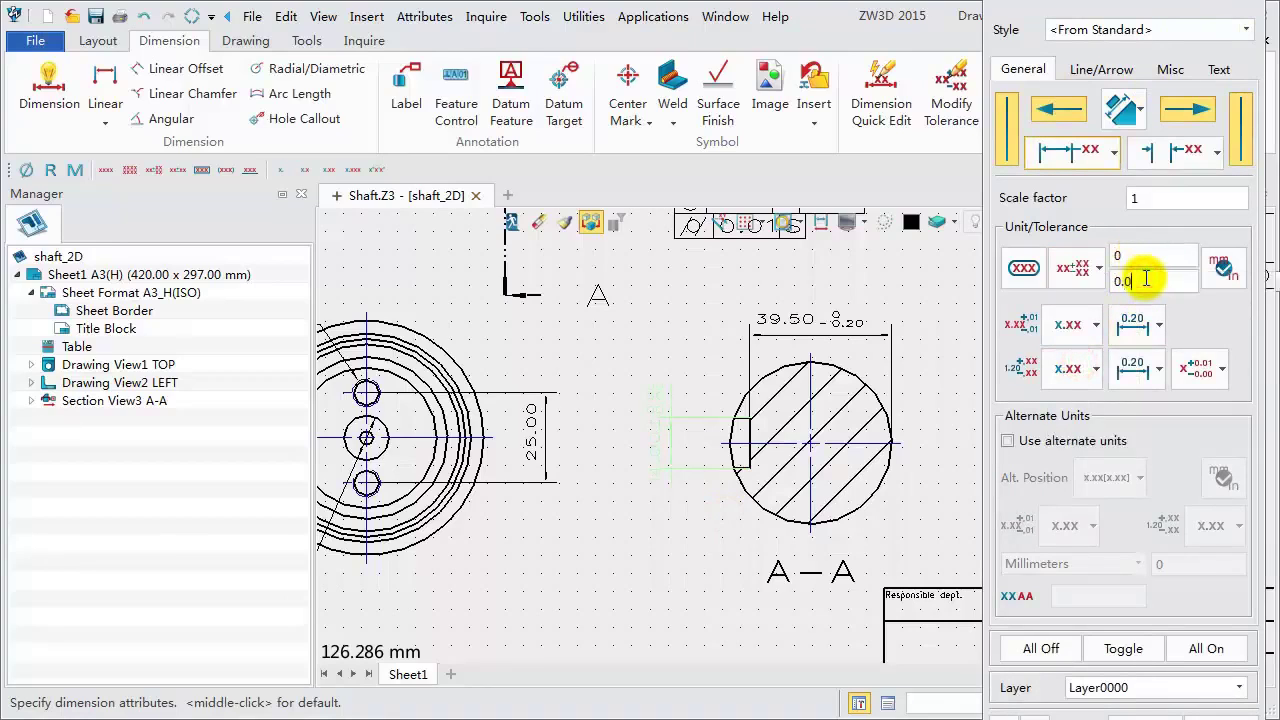
type("0.043")
left_click(1205, 369)
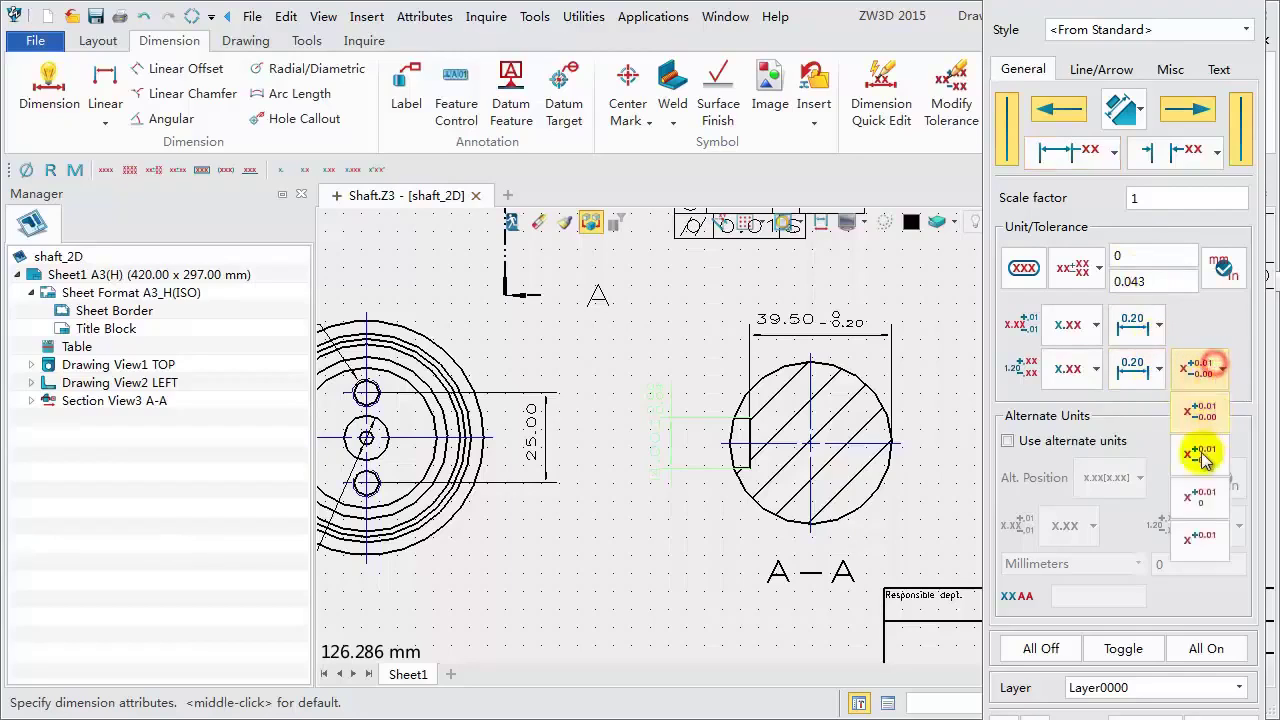
left_click(1197, 500)
left_click(1145, 716)
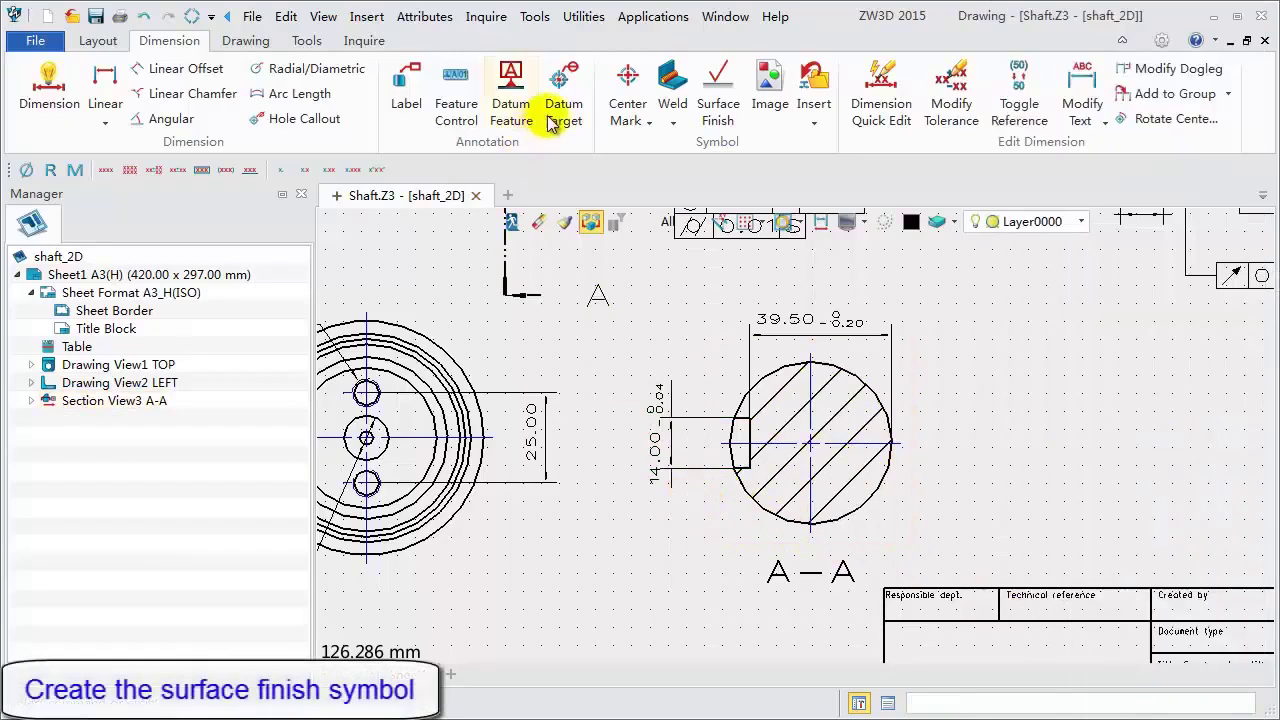
- Position a Machining required surface finish symbol on the keyway width dimension's upper extension line, with orientation 180 and minimum roughness 3.2
left_click(718, 90)
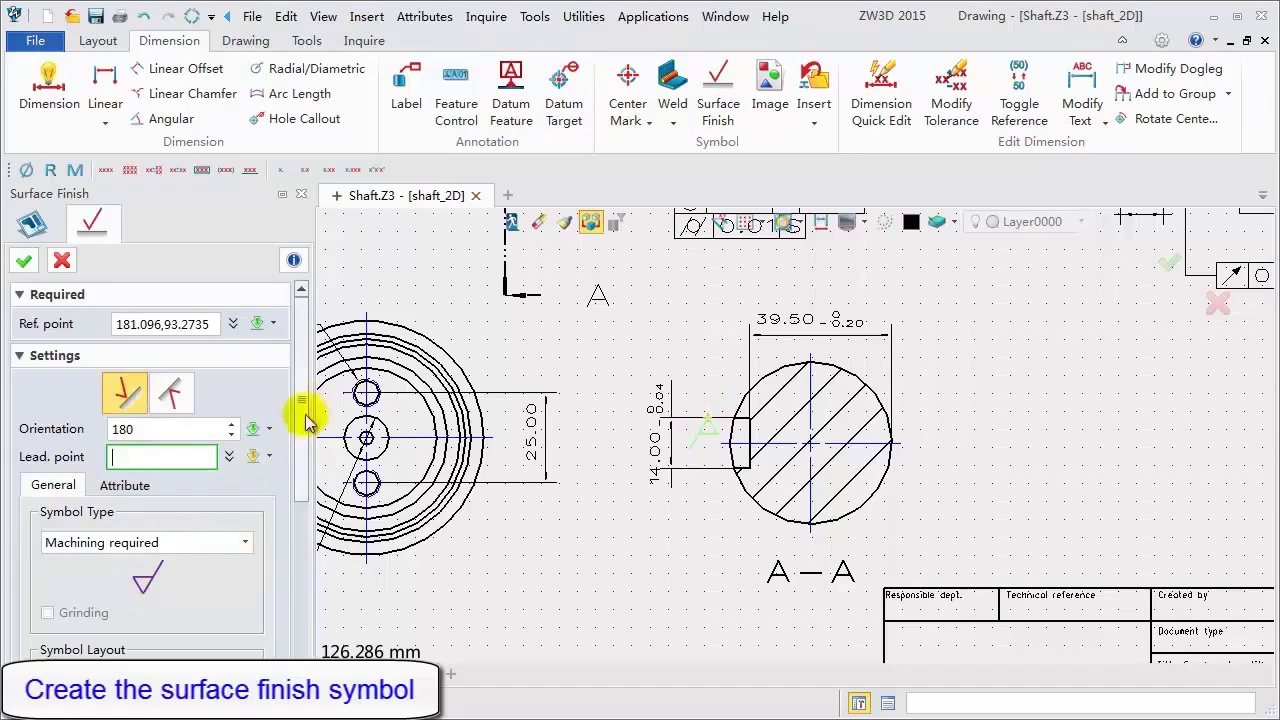
left_click_drag(301, 421, 186, 541)
left_click(95, 503)
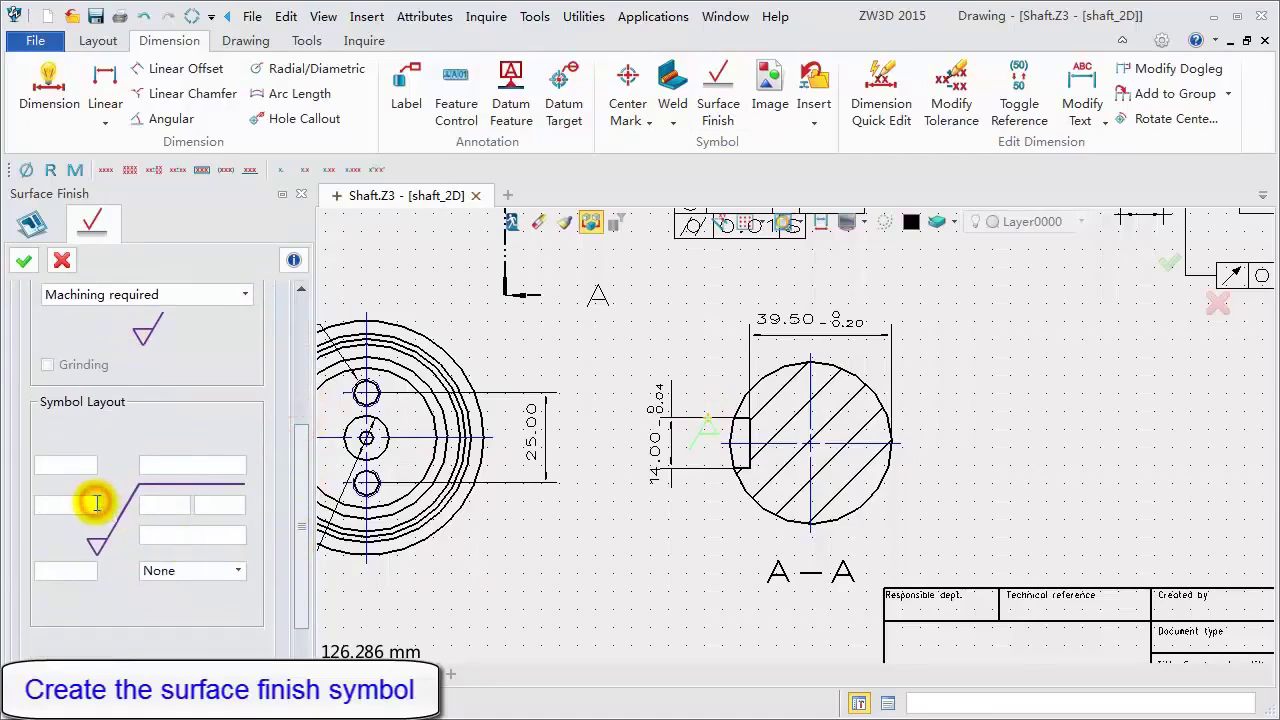
type("3.")
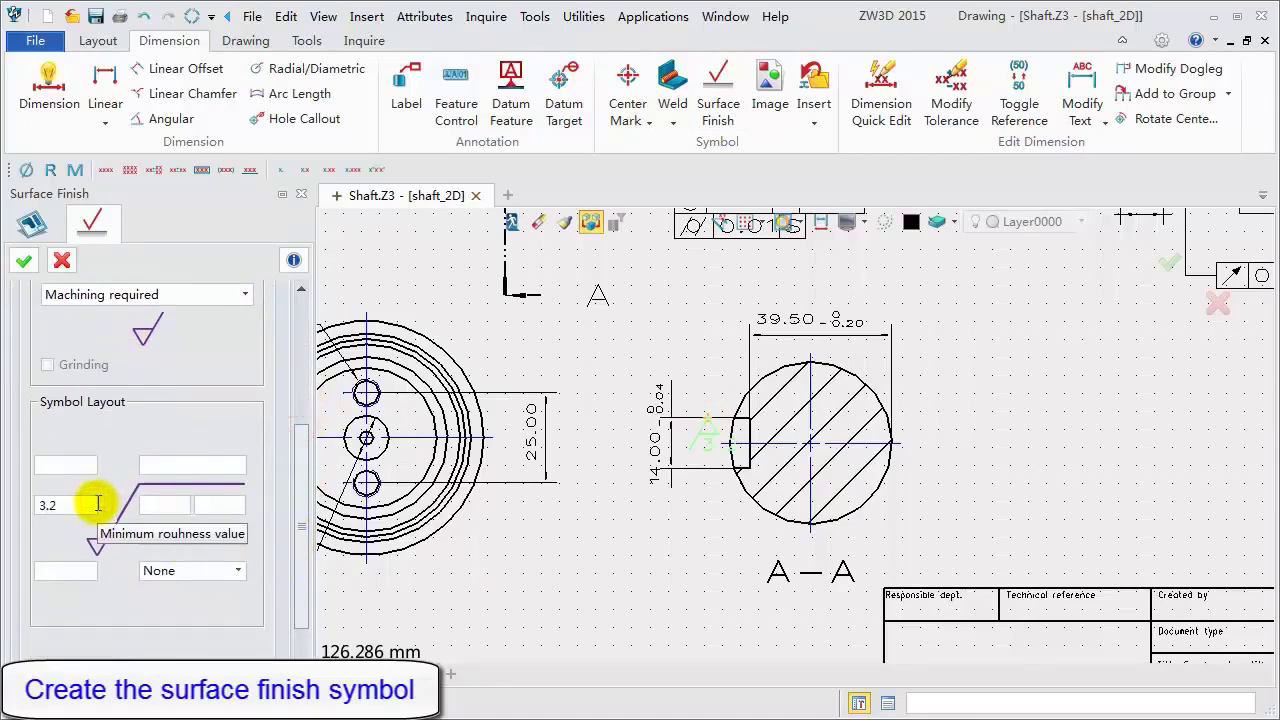
type("2")
- Set the surface finish symbol's character height to 2 and create the symbol
left_click_drag(301, 455, 320, 251)
left_click(125, 487)
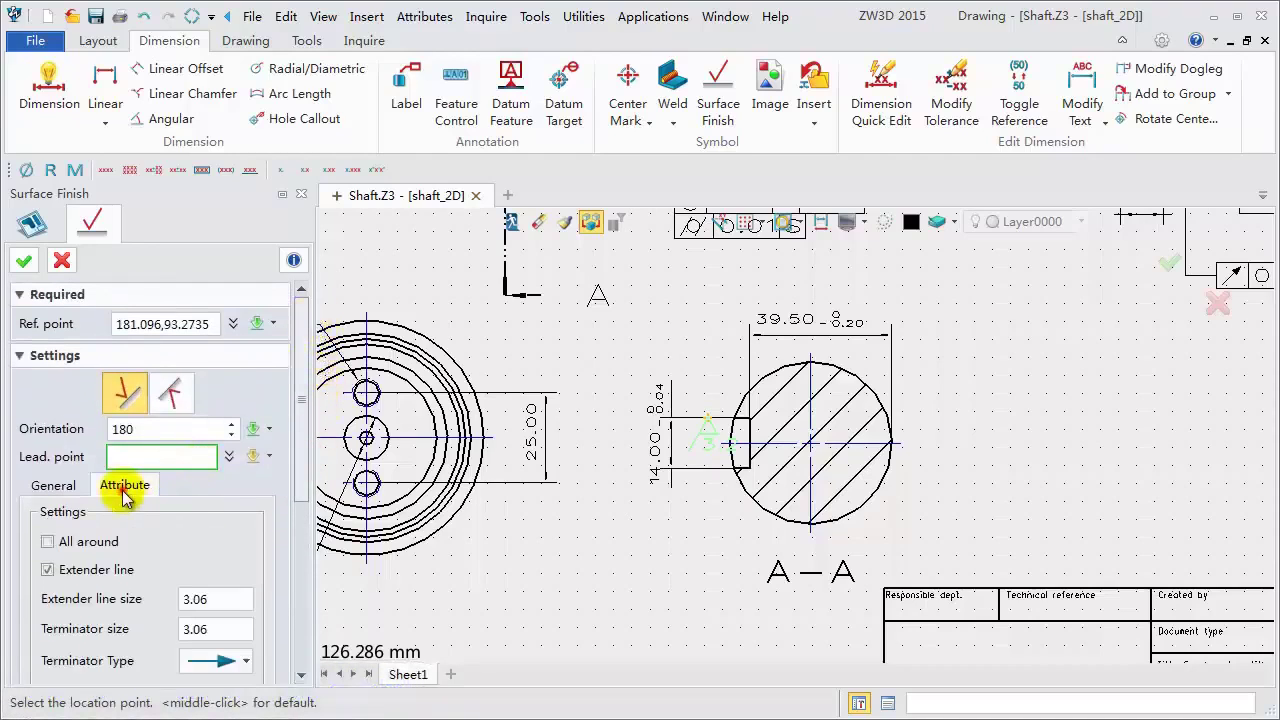
scroll(160, 505, "down", 4)
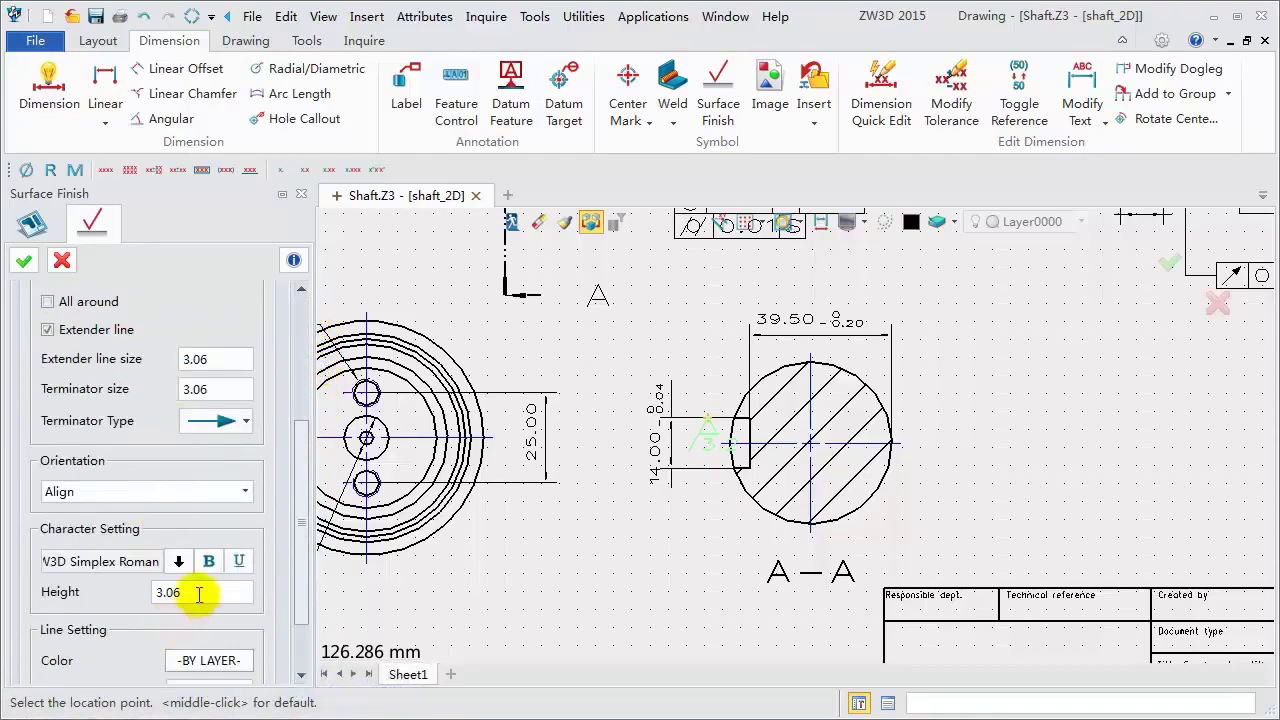
left_click(197, 593)
type("2")
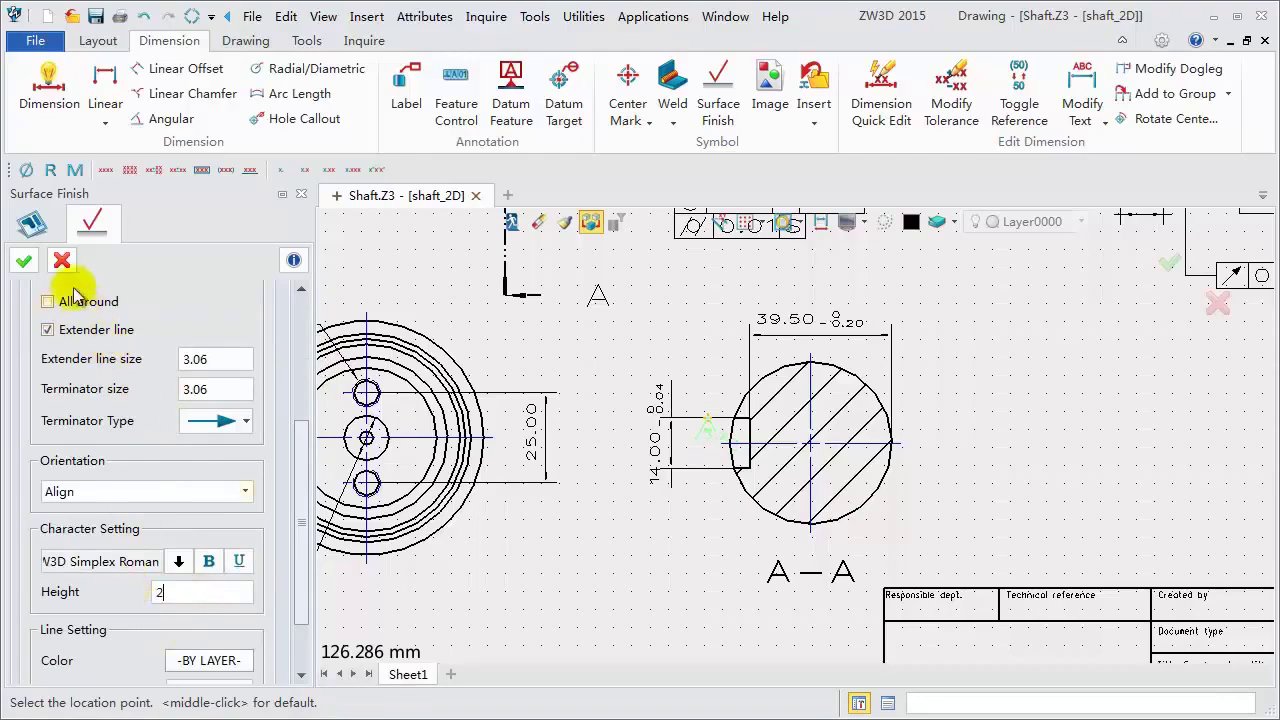
left_click(24, 261)
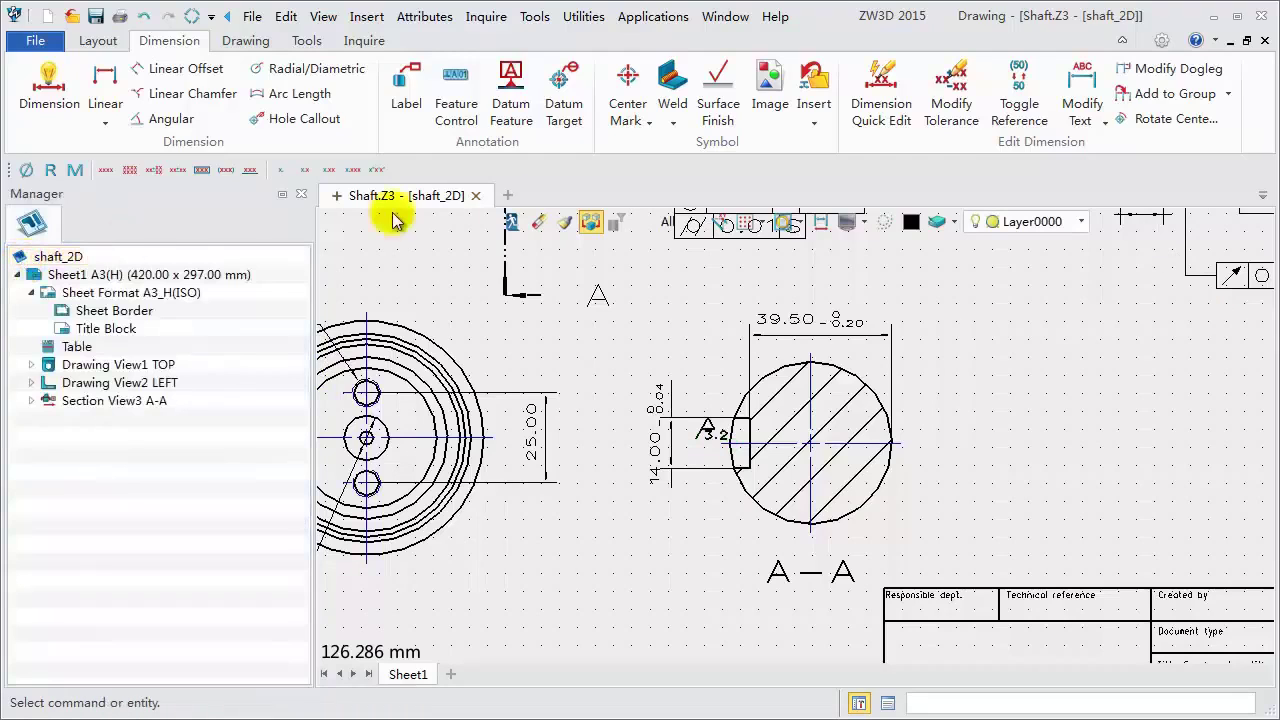
- Add a second Machining required surface finish symbol on the keyway width dimension's lower extension line, with orientation 0 and minimum roughness 3.2
left_click(717, 90)
scroll(698, 487, "up", 2)
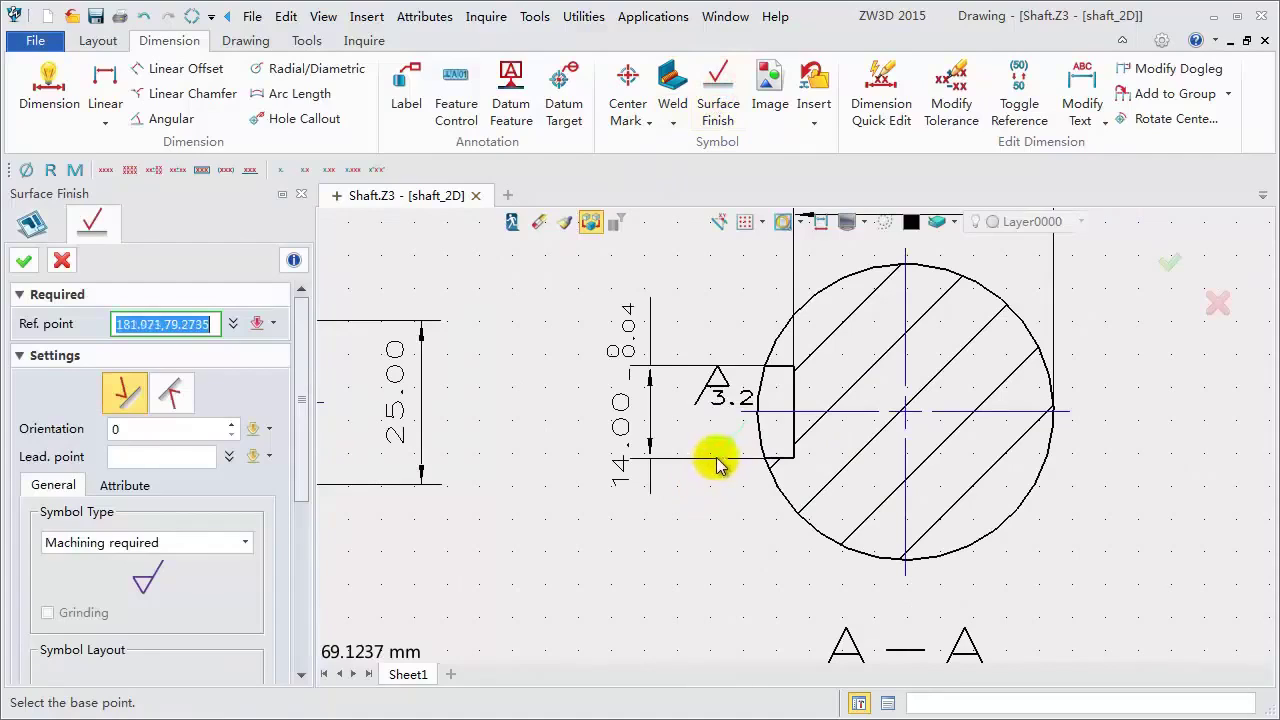
left_click(716, 462)
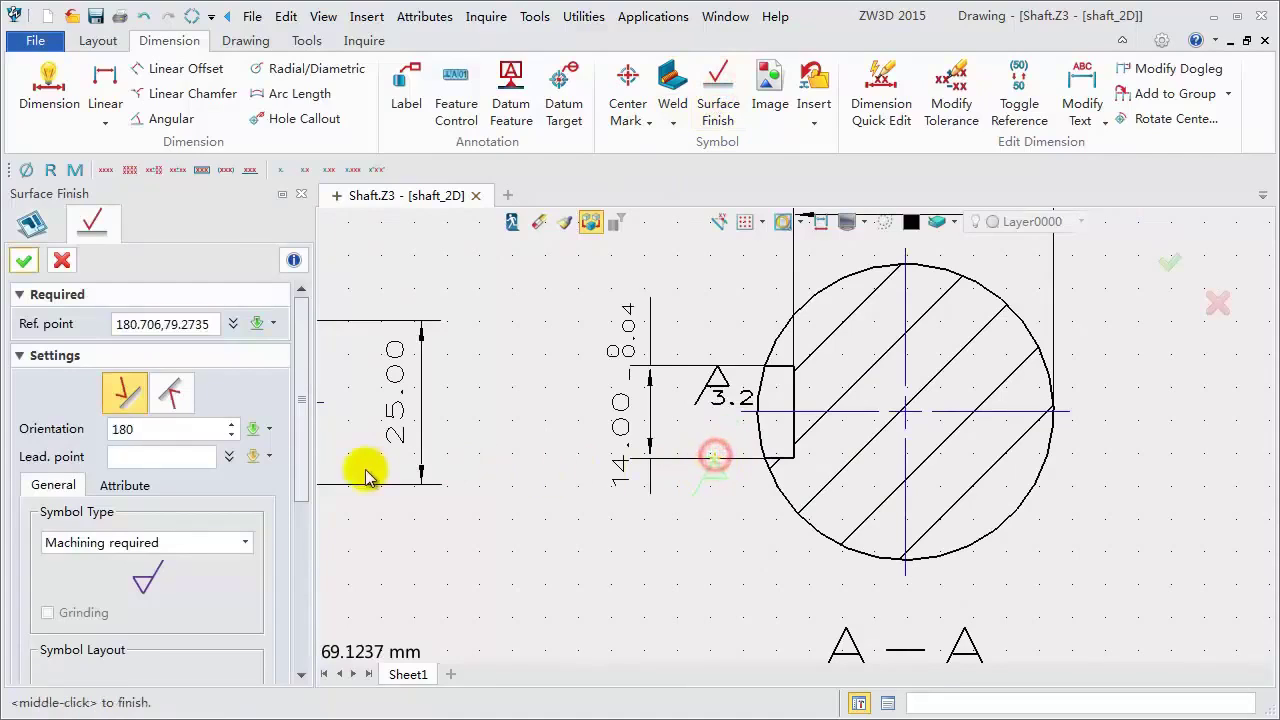
left_click(123, 430)
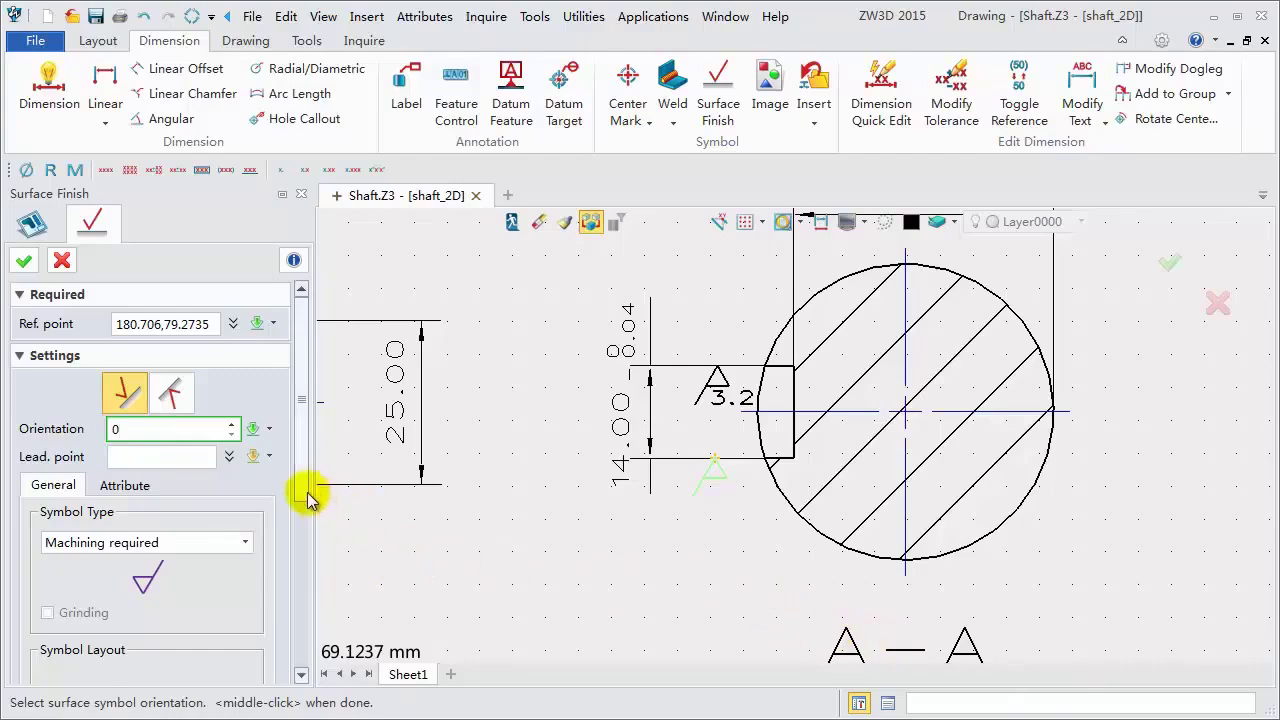
left_click_drag(296, 489, 300, 583)
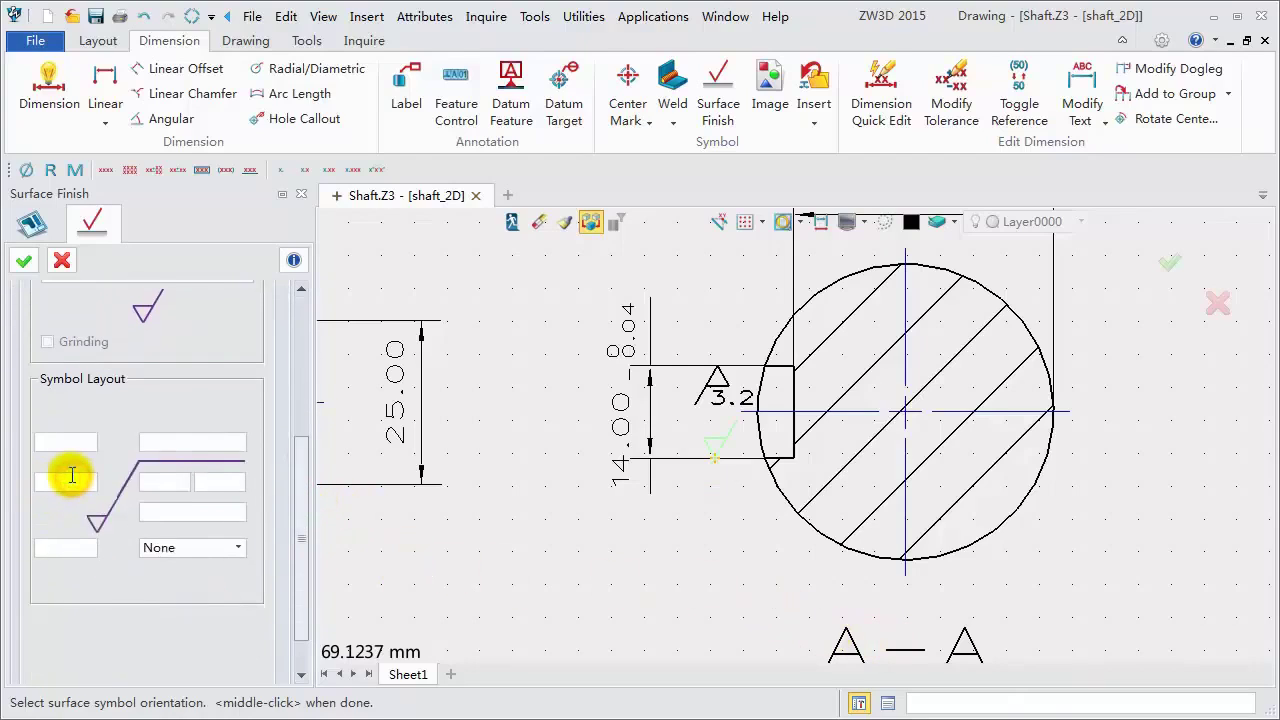
left_click(72, 476)
type("3.2")
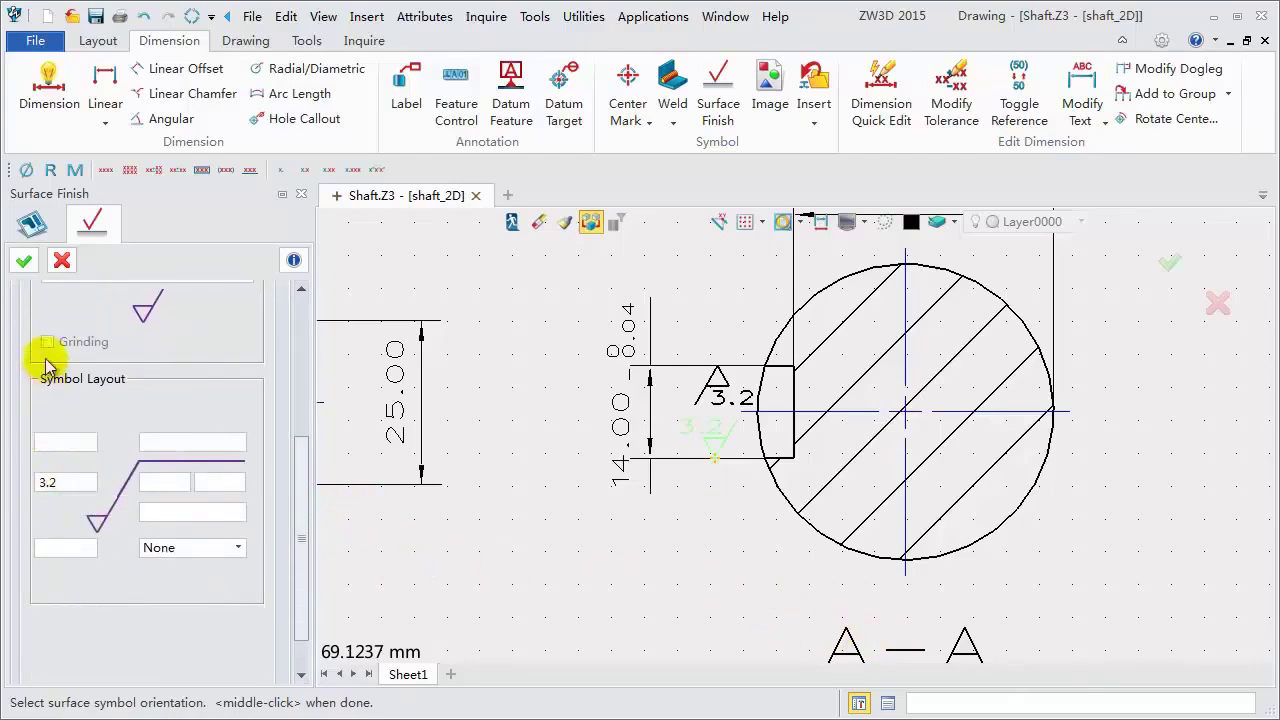
left_click(25, 263)
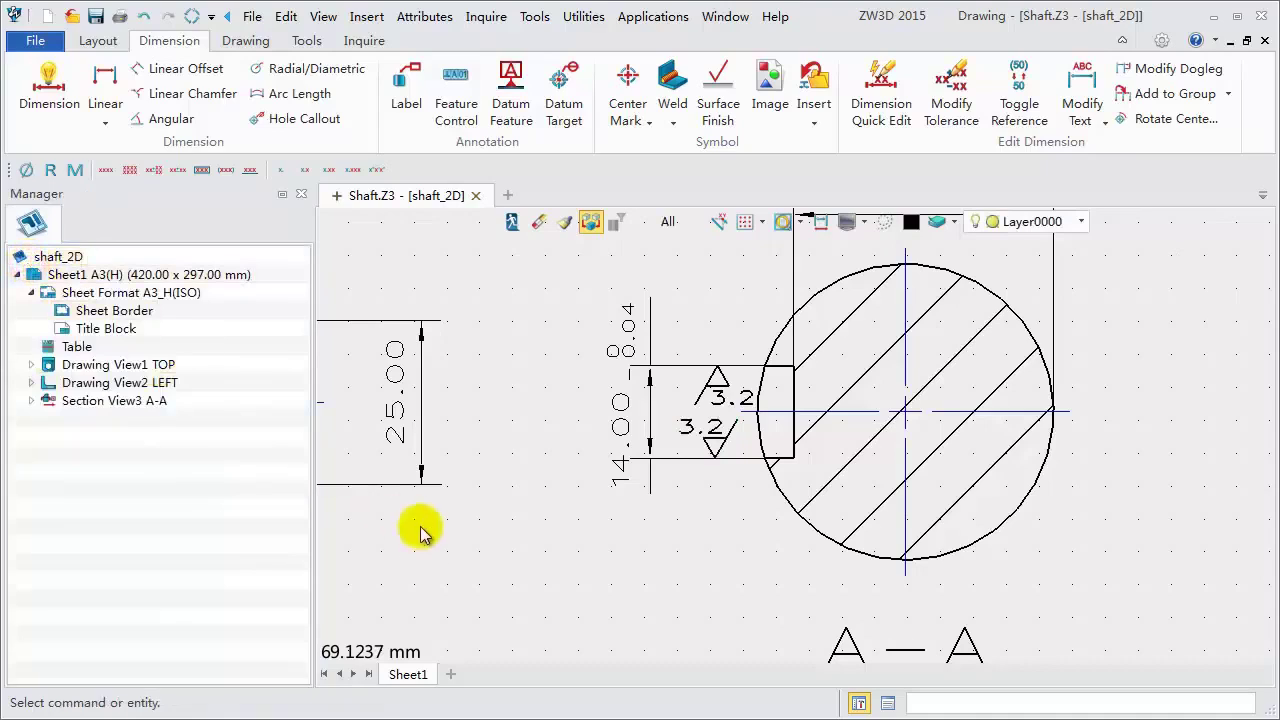
- Fit the entire drawing sheet in view and collapse the ribbon to review all the annotated views
scroll(508, 553, "down", 2)
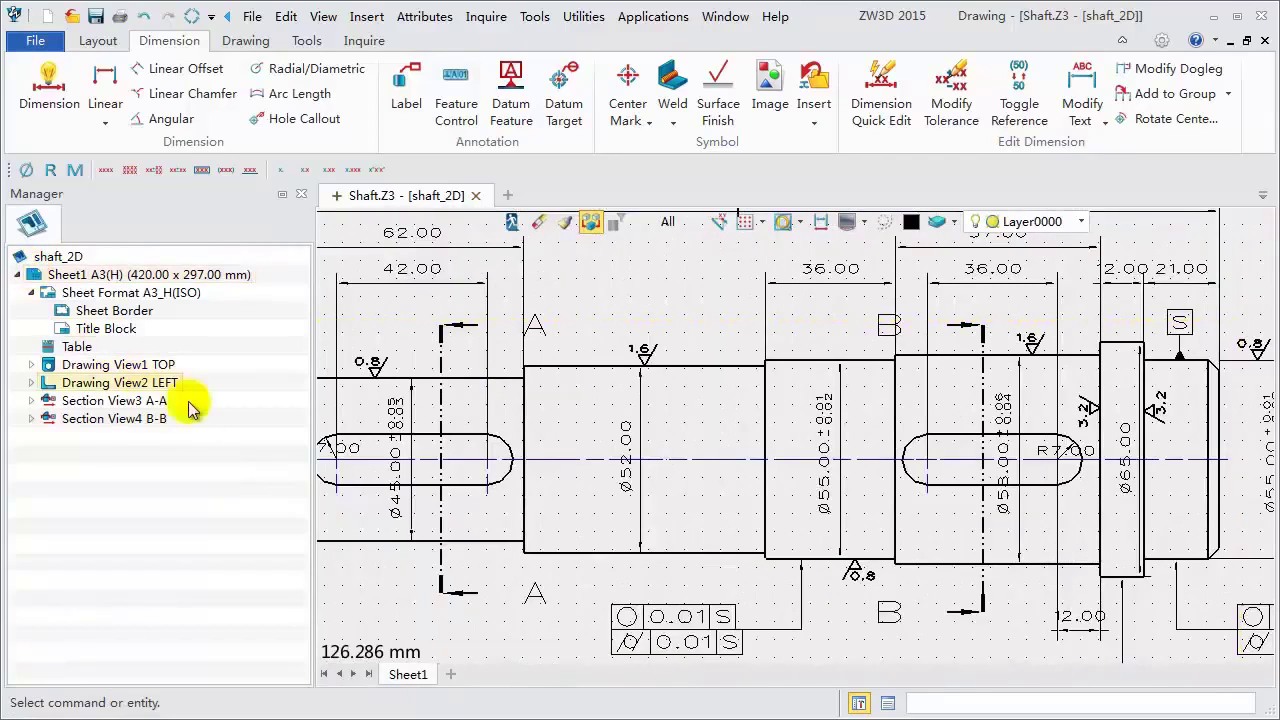
scroll(857, 654, "down", 2)
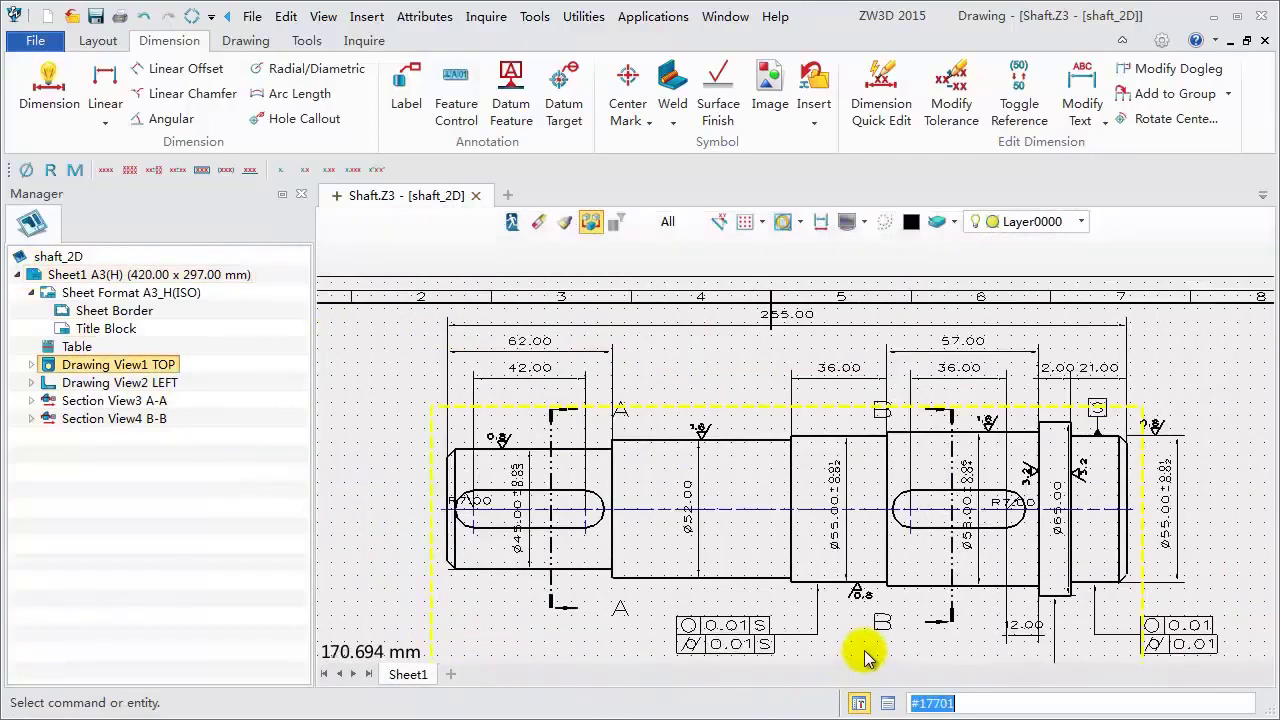
middle_click_drag(718, 390, 708, 330)
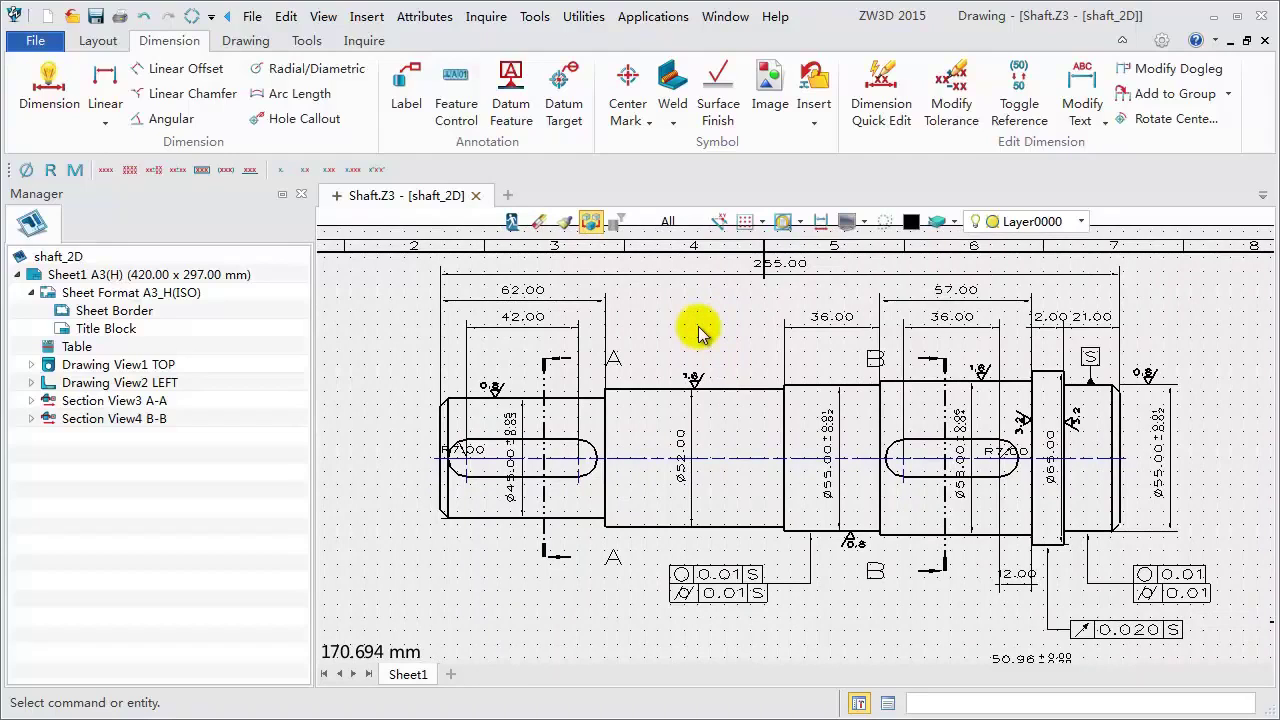
key("ctrl+a")
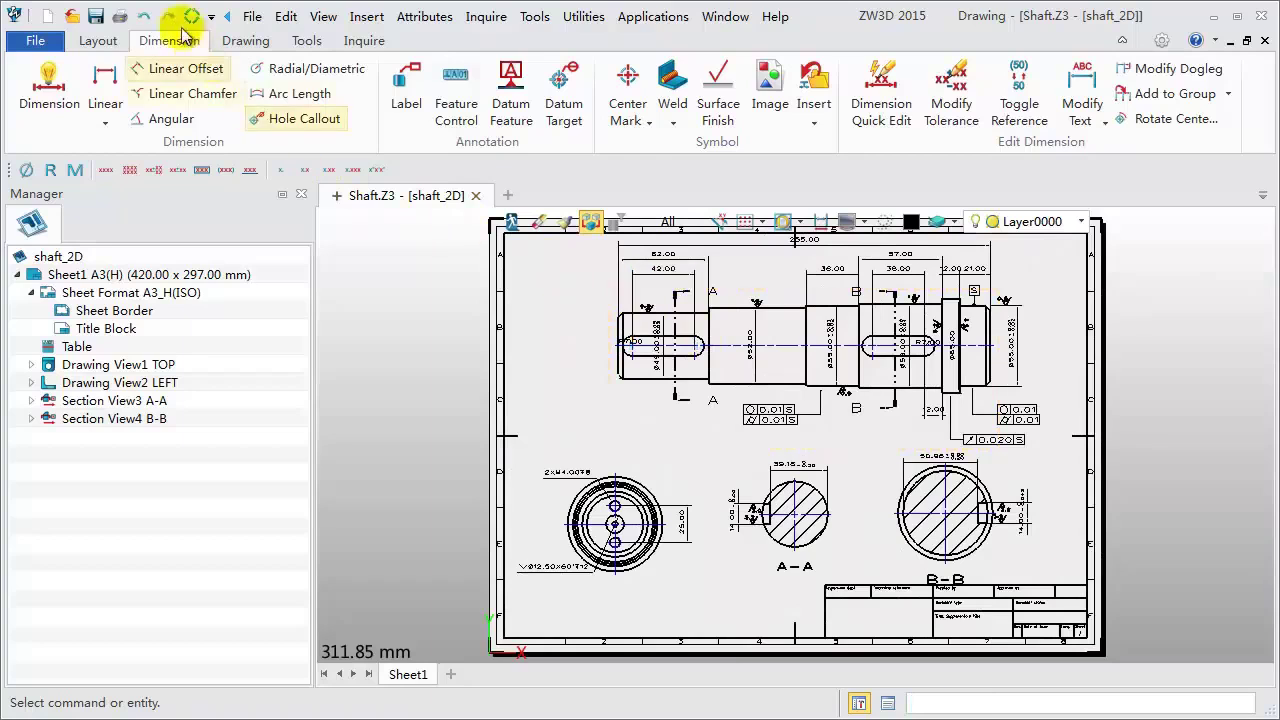
double_click(170, 42)
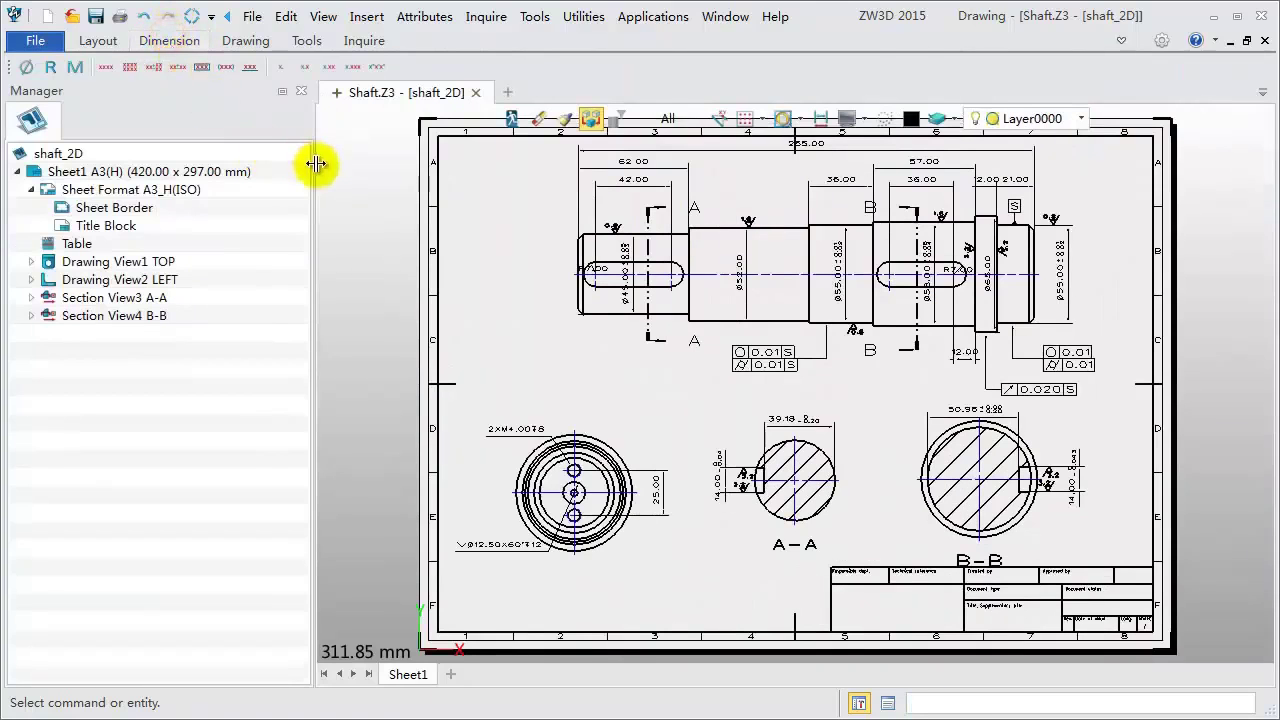